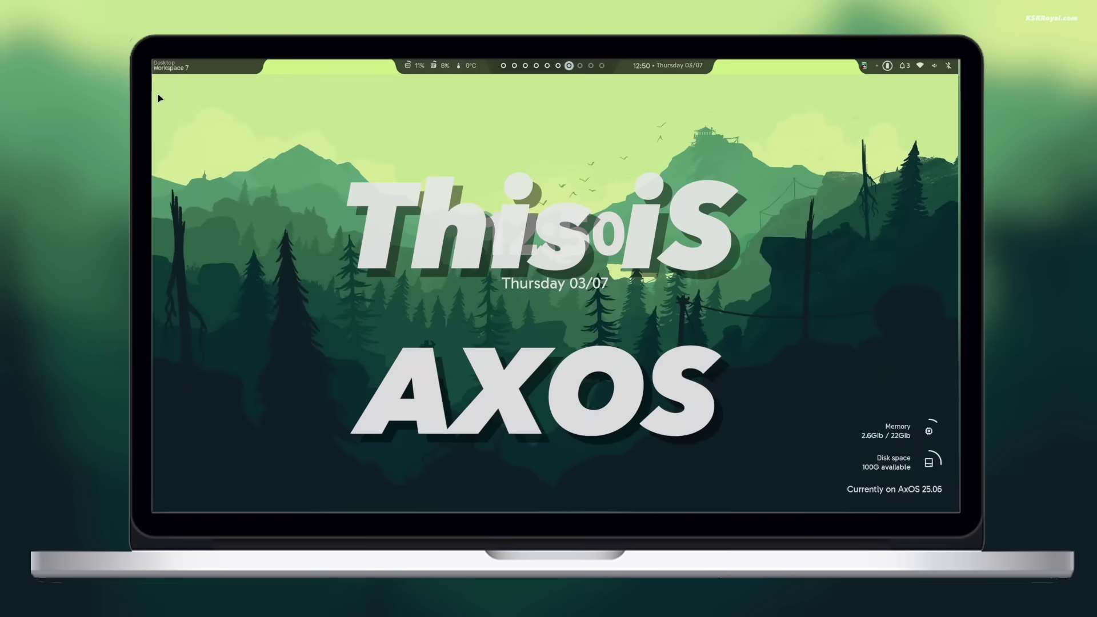
Browse the list of installed apps in the launcher, then close it.
click(168, 69)
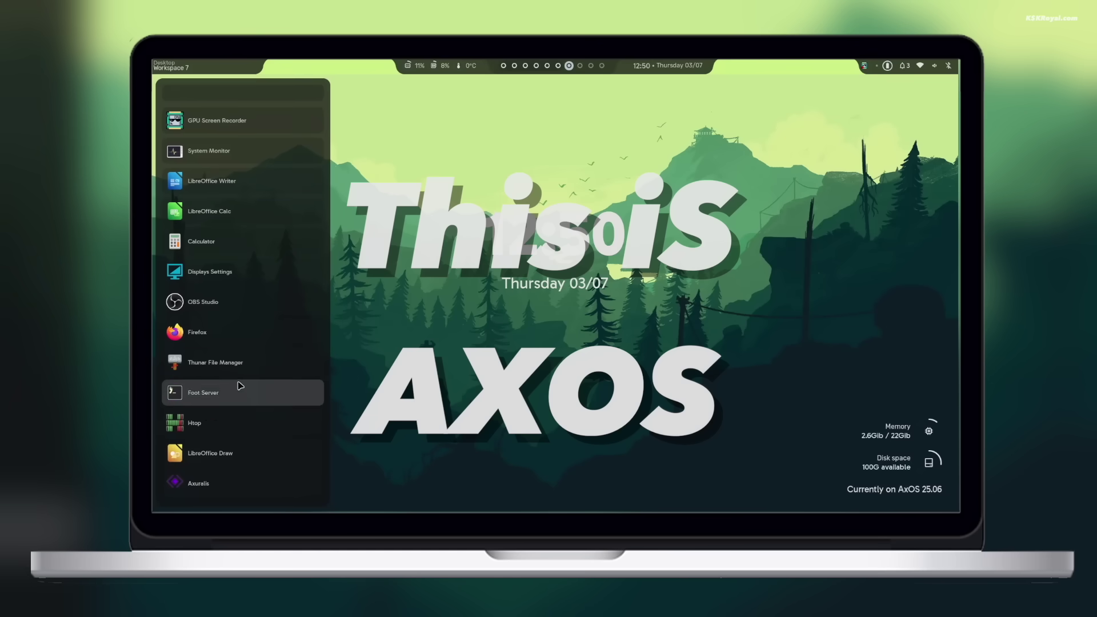
scroll(245, 399, down, 6)
scroll(245, 403, down, 10)
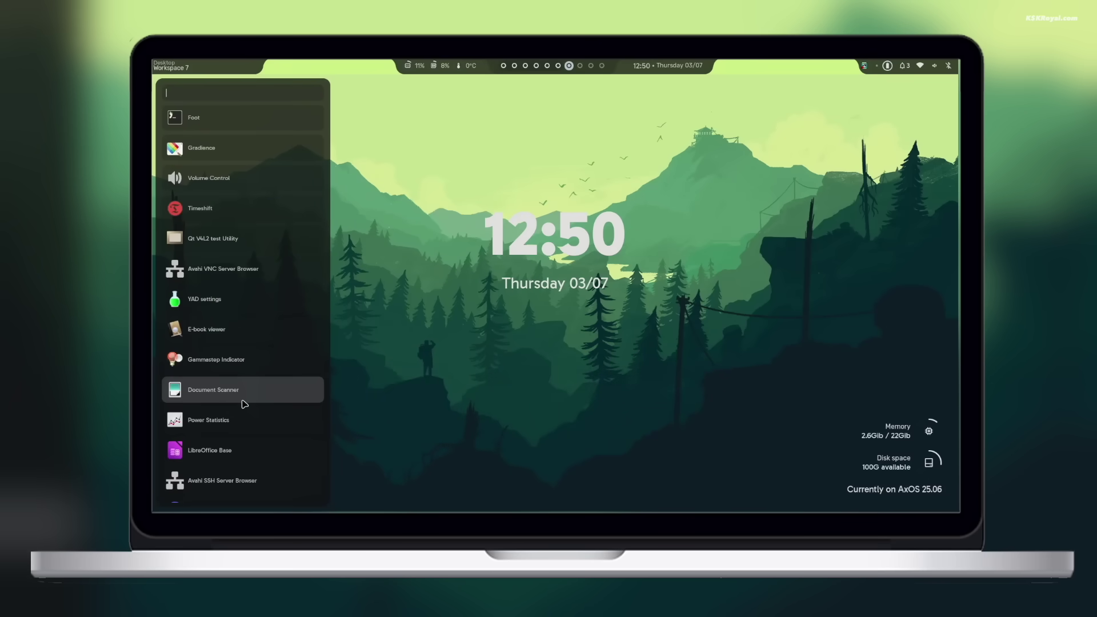
click(170, 70)
In the control centre, keep dark mode on and apply the Tonal Spot, then Fruit Salad, scheme styles.
click(948, 66)
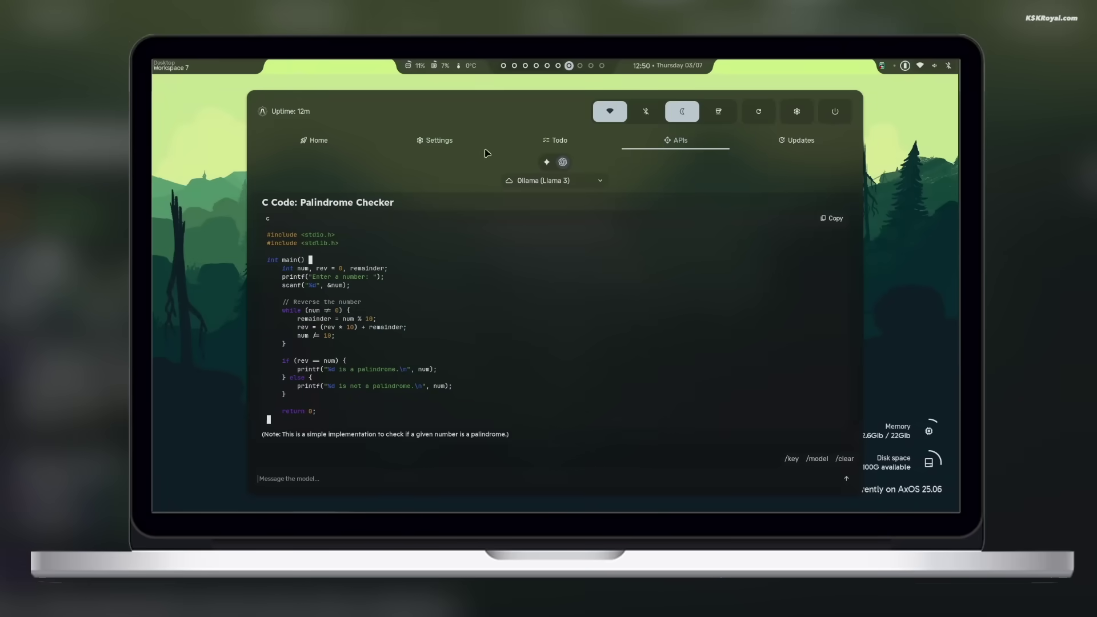
click(412, 143)
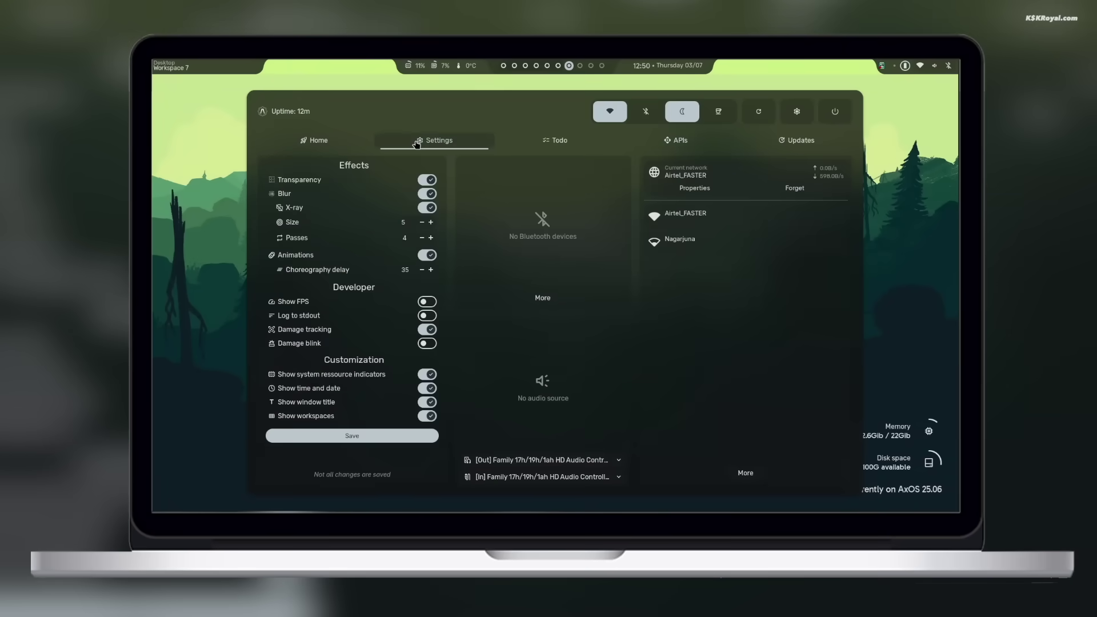
click(343, 139)
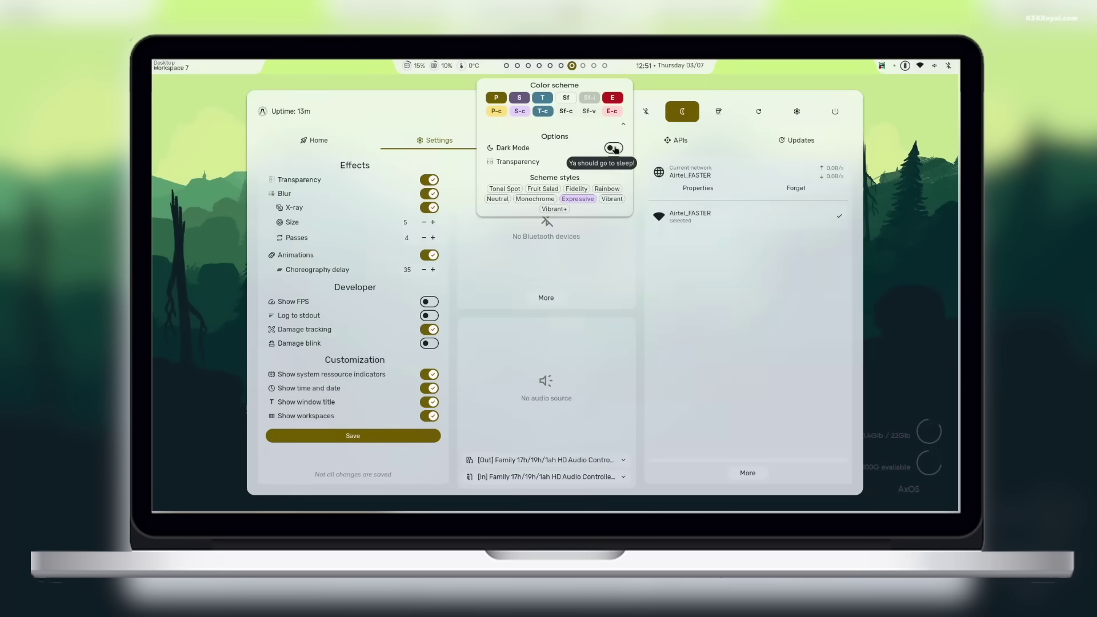
click(614, 149)
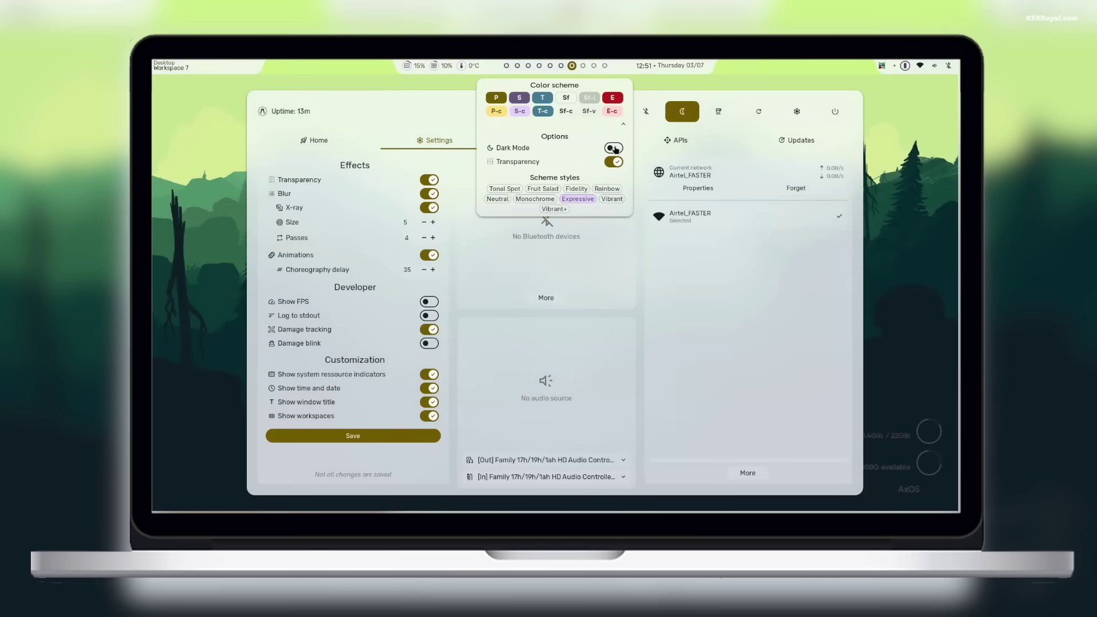
click(614, 149)
click(506, 189)
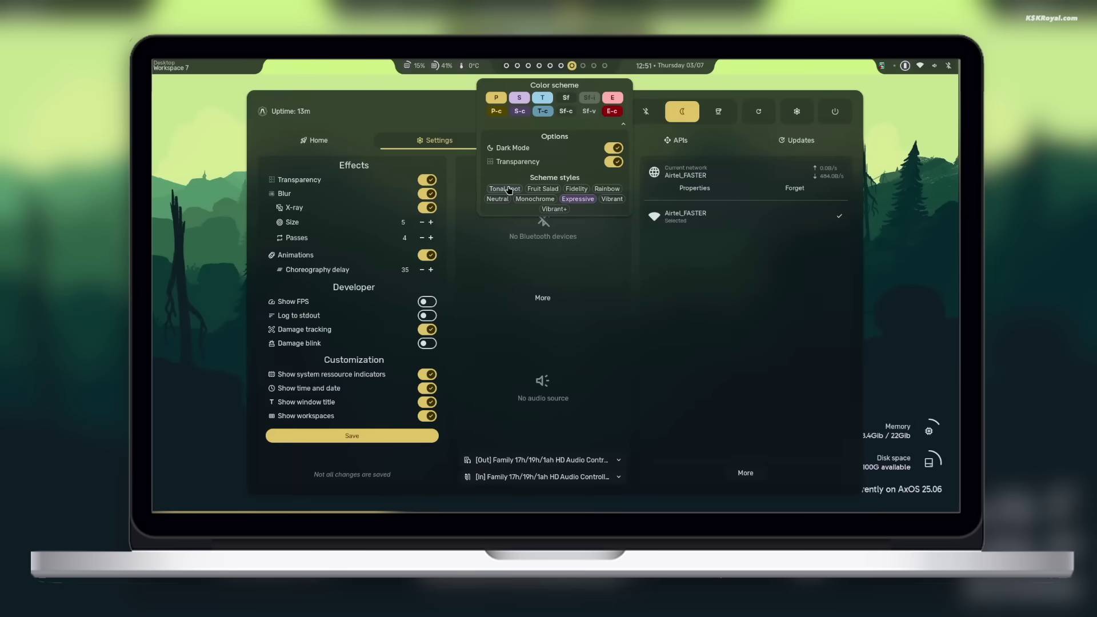
click(551, 191)
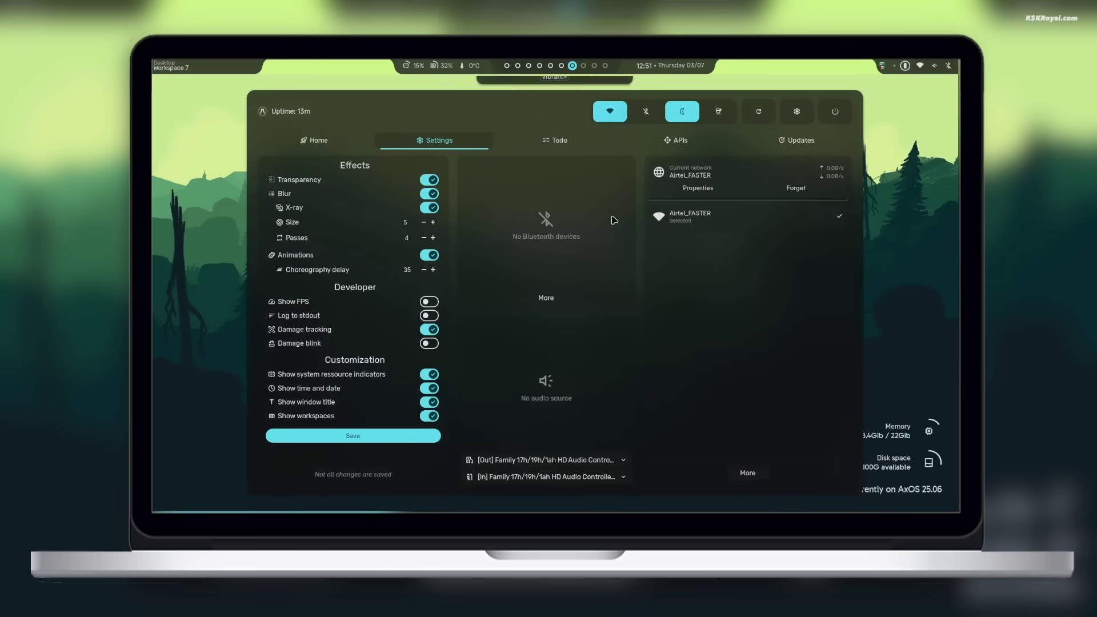
Open a foot terminal showing system info and run htop.
key(super+Return)
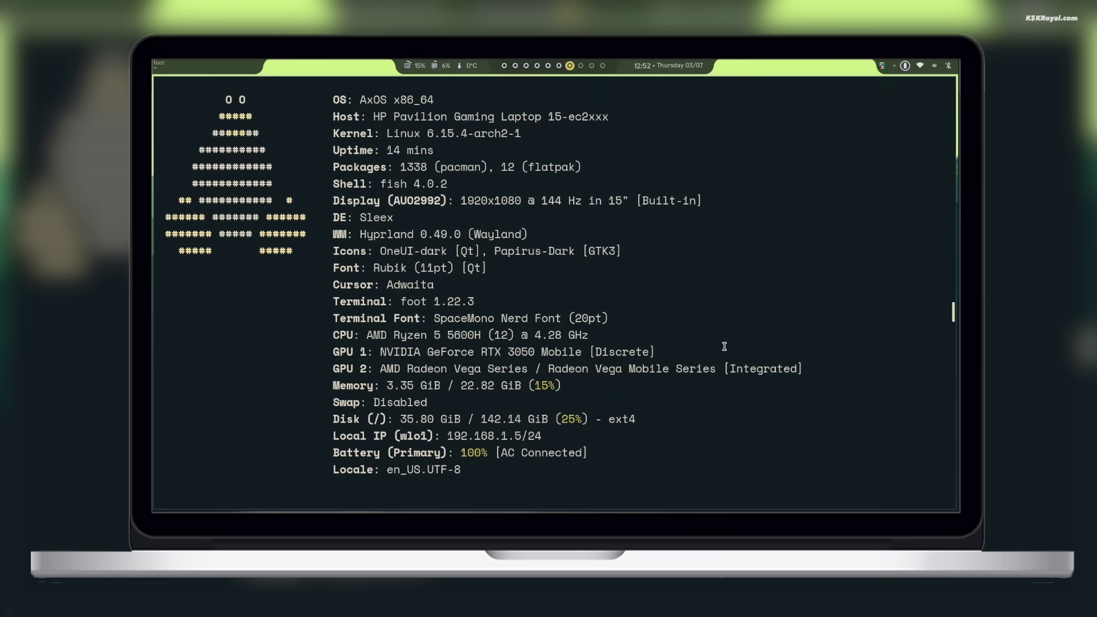
triple_click(407, 101)
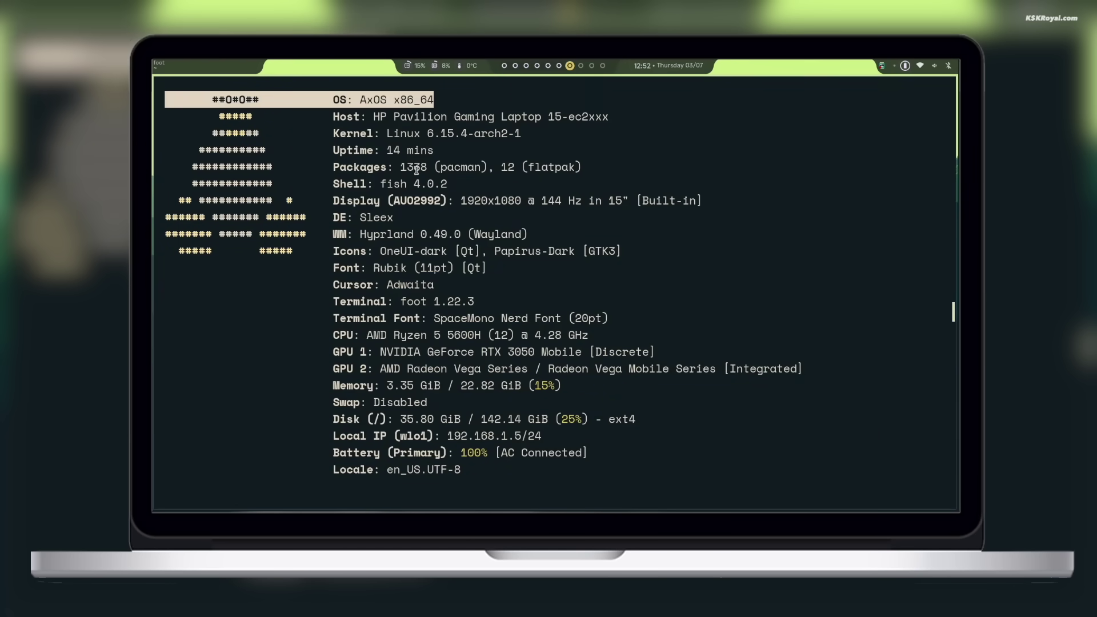
text(htop)
key(Return)
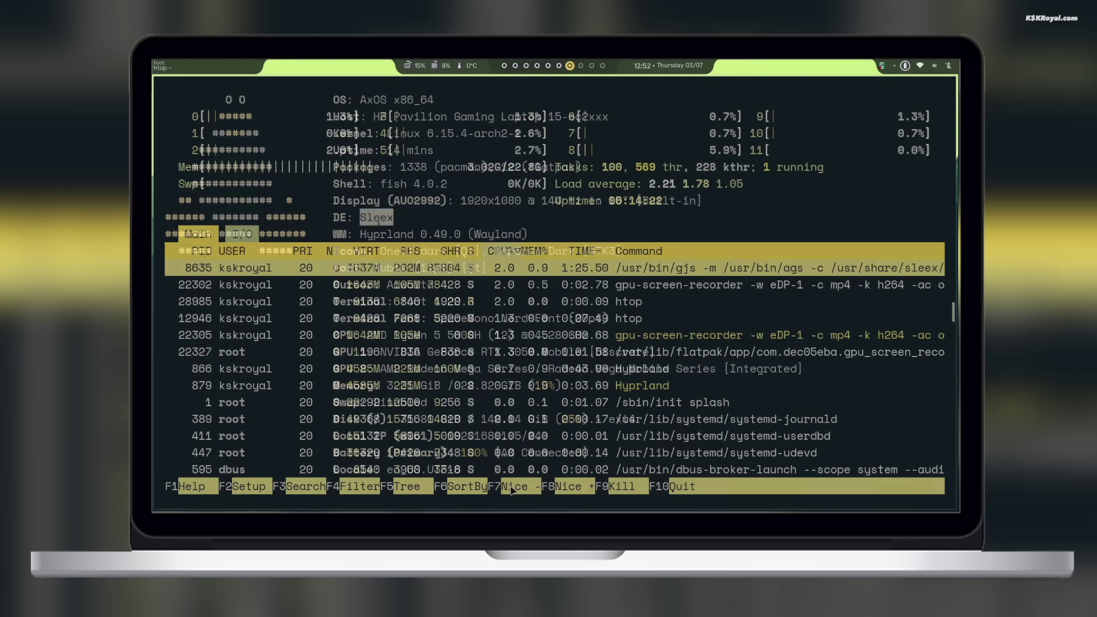
Run 'ollama list' in a second terminal, swap the tiles and back, then go to Workspace 8.
key(super+Return)
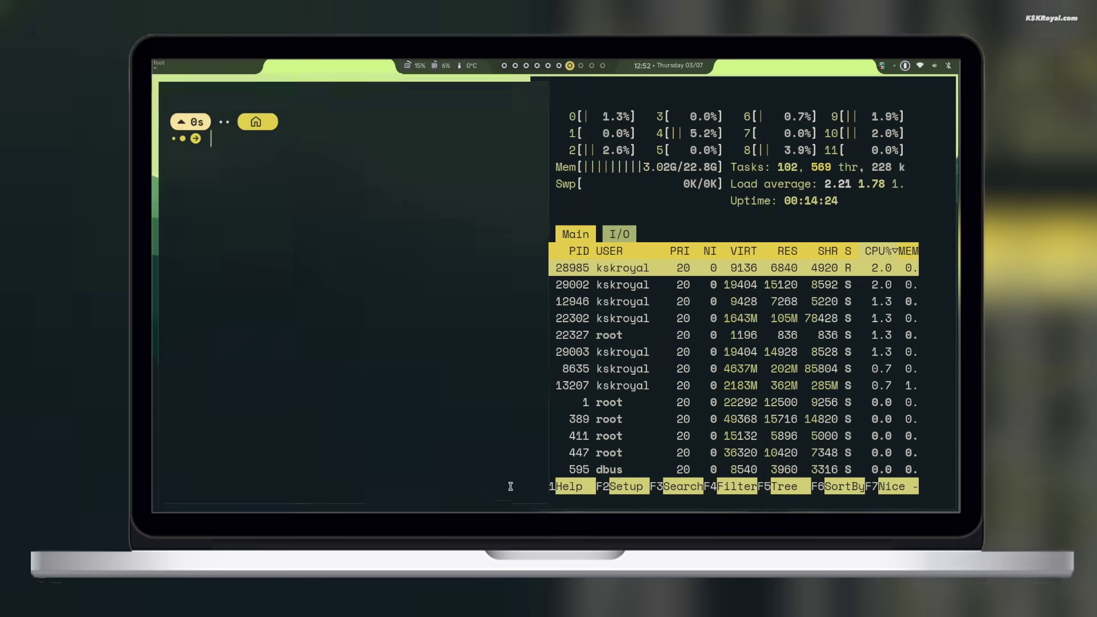
text(ollama list)
key(Return)
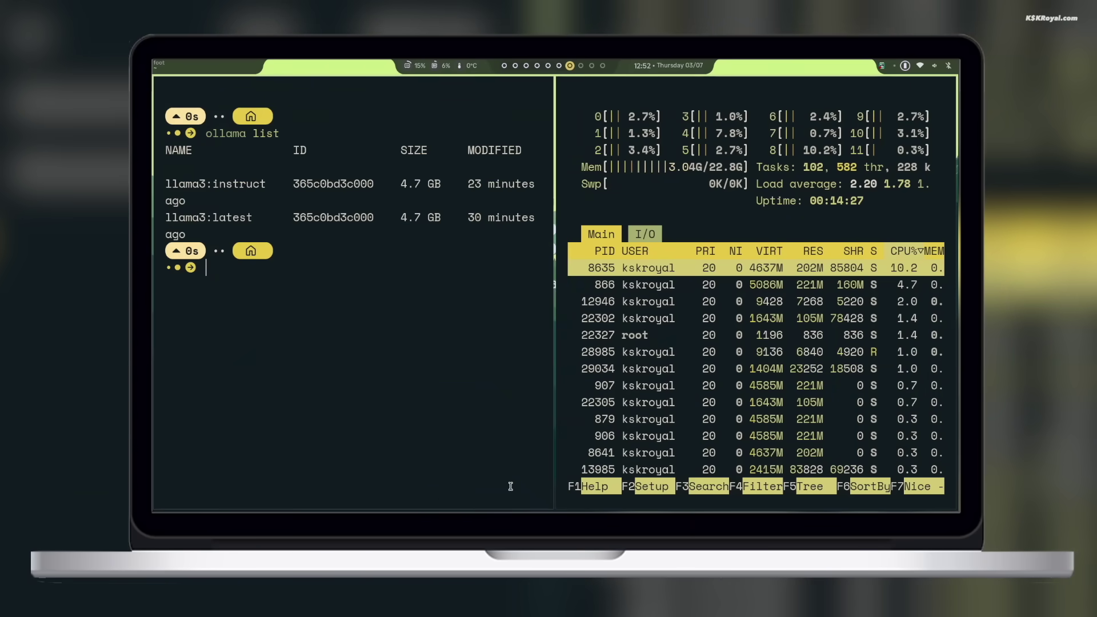
key(super+shift+Right)
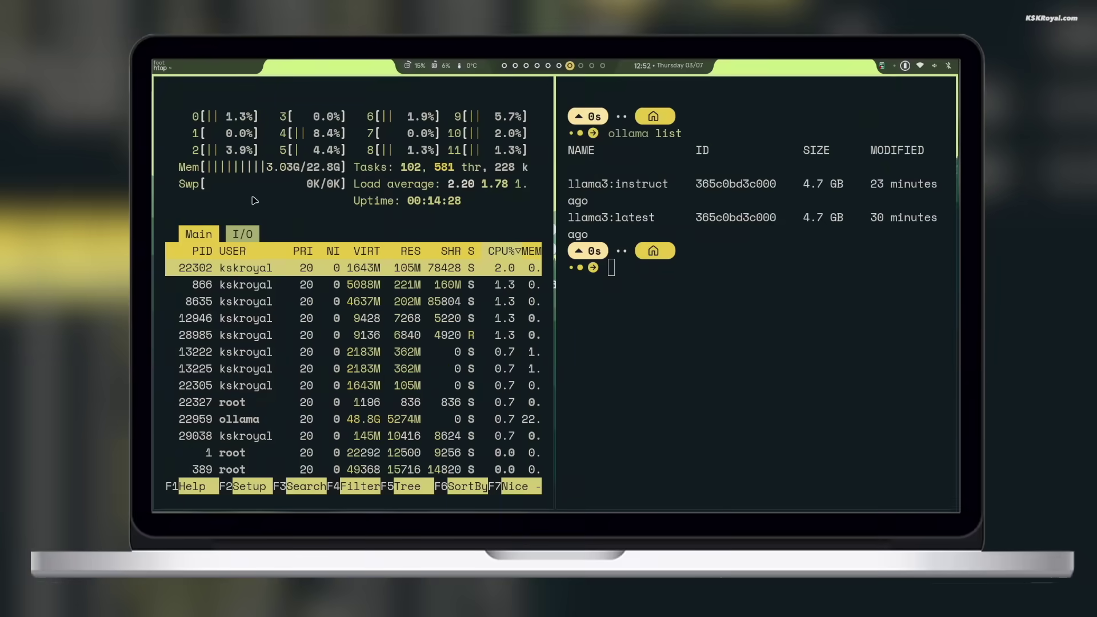
key(super+shift+Left)
key(super+8)
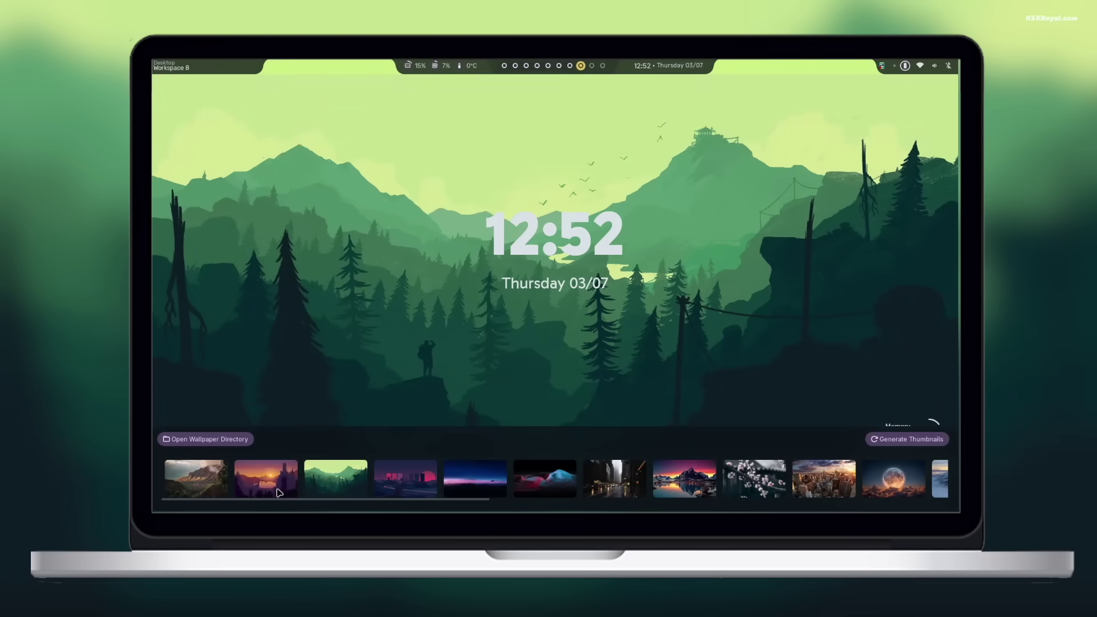
Scroll the wallpaper strip and apply the orange forest thumbnail as the wallpaper.
drag(319, 500, 658, 483)
click(658, 483)
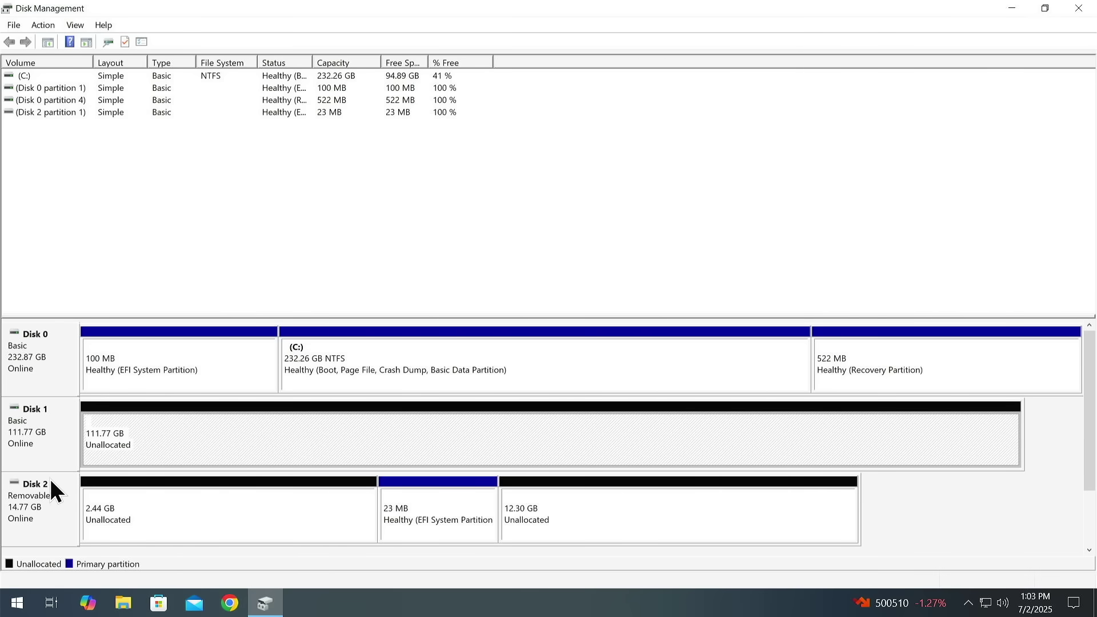
Select Disk 1's 111.77 GB unallocated space, then close Disk Management.
click(51, 444)
click(169, 440)
click(1078, 8)
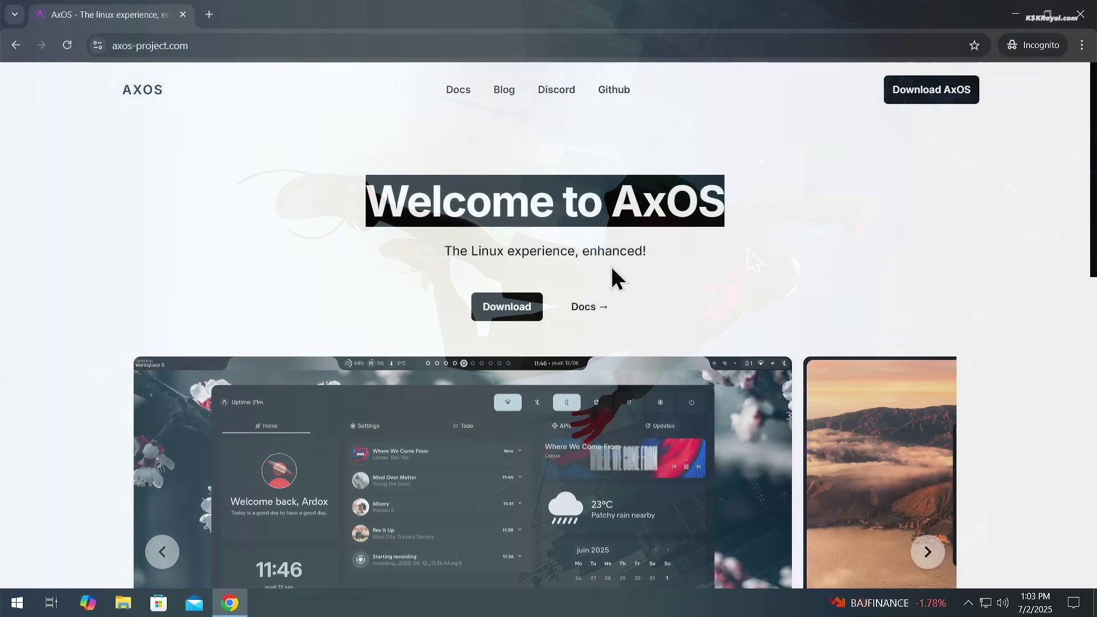
Highlight the AxOS homepage tagline, then go to the download page.
click(608, 276)
double_click(610, 251)
click(610, 252)
scroll(635, 294, down, 10)
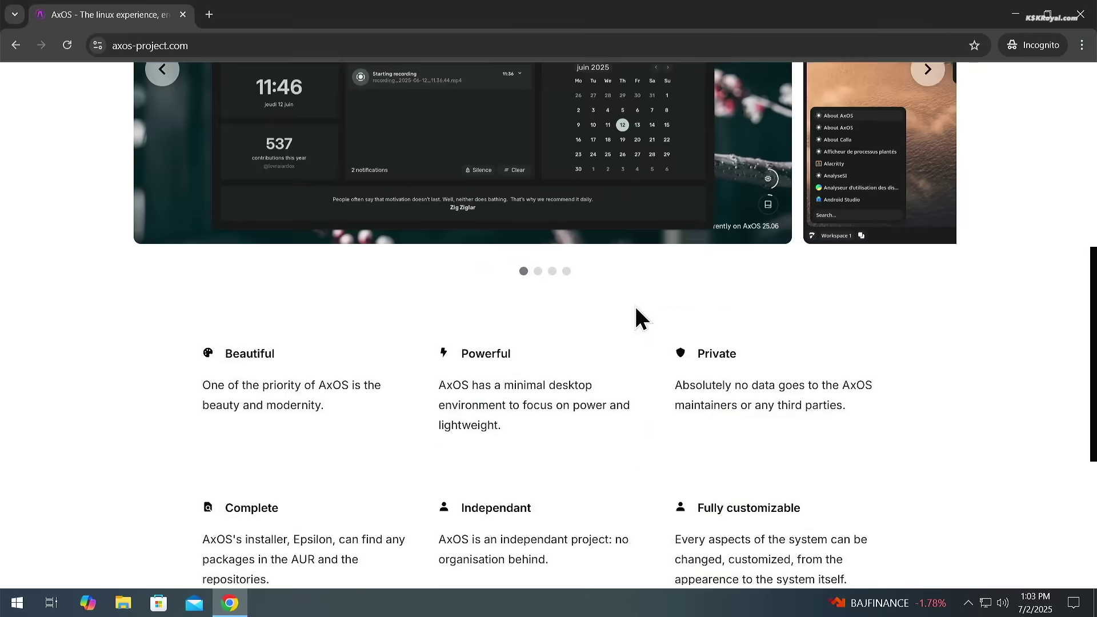
scroll(635, 306, up, 7)
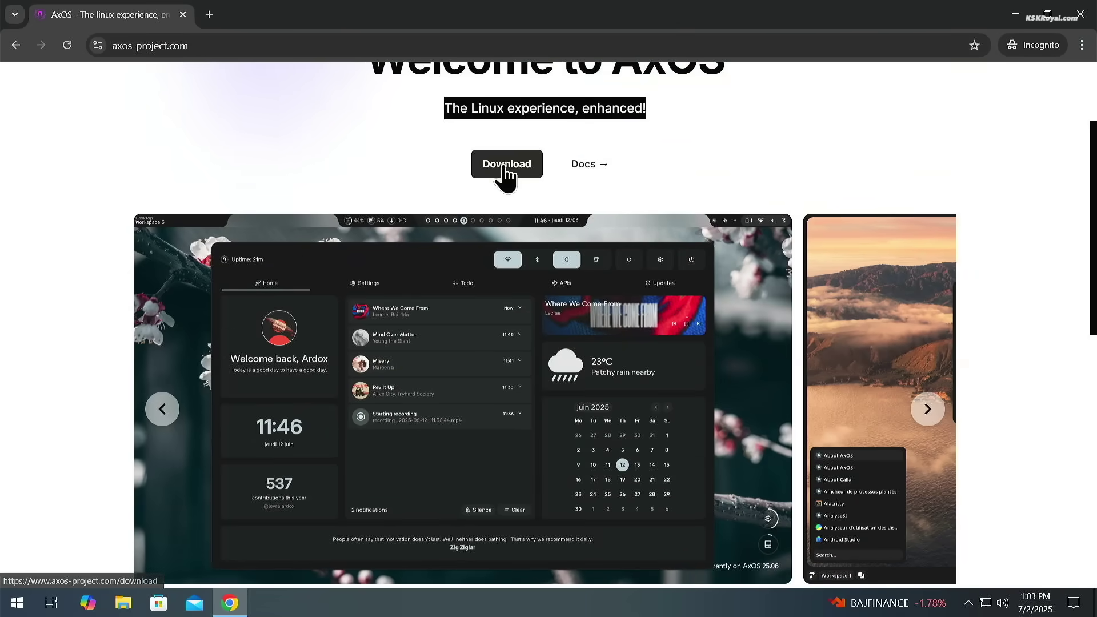
click(506, 172)
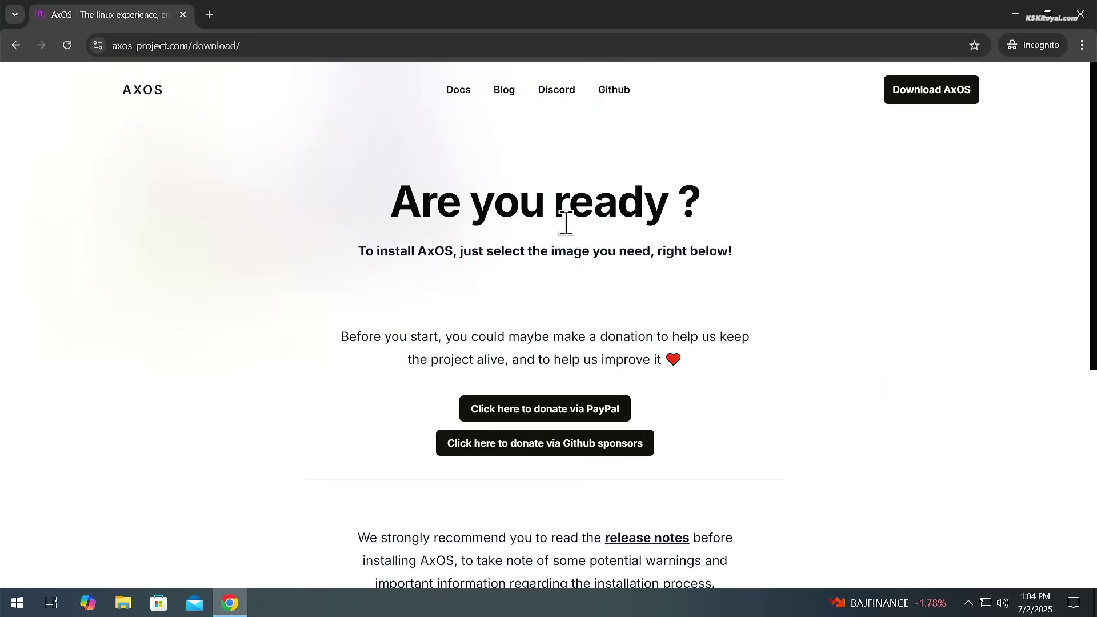
Scroll to AxOS 25.06 and middle-click its download link to start the ISO download.
triple_click(560, 200)
scroll(786, 411, down, 5)
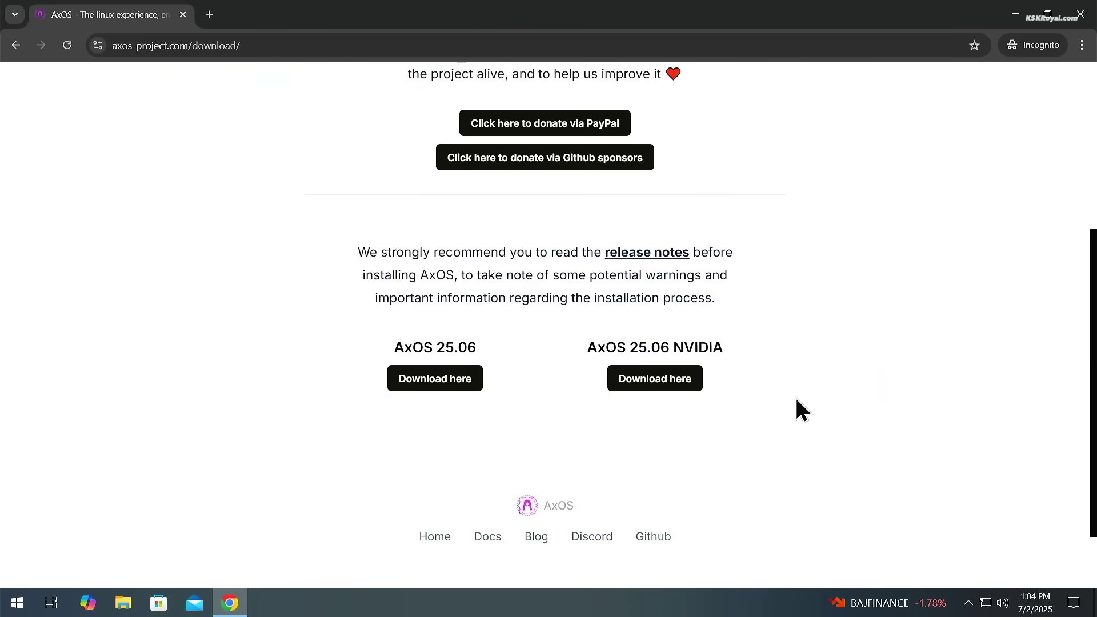
triple_click(712, 337)
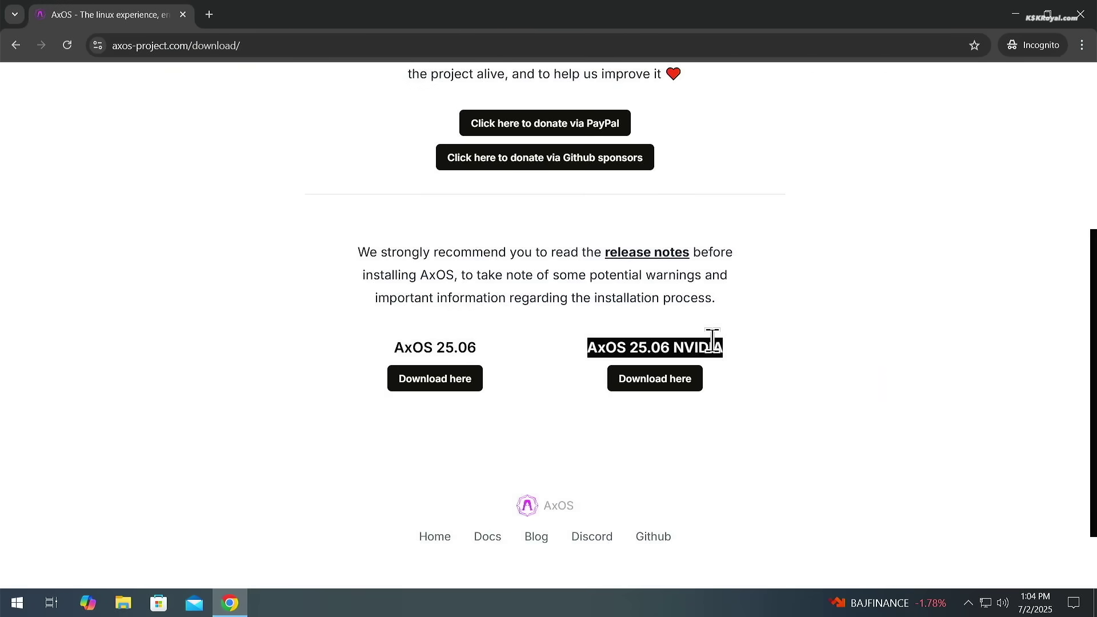
click(765, 459)
middle_click(646, 254)
double_click(445, 343)
triple_click(445, 343)
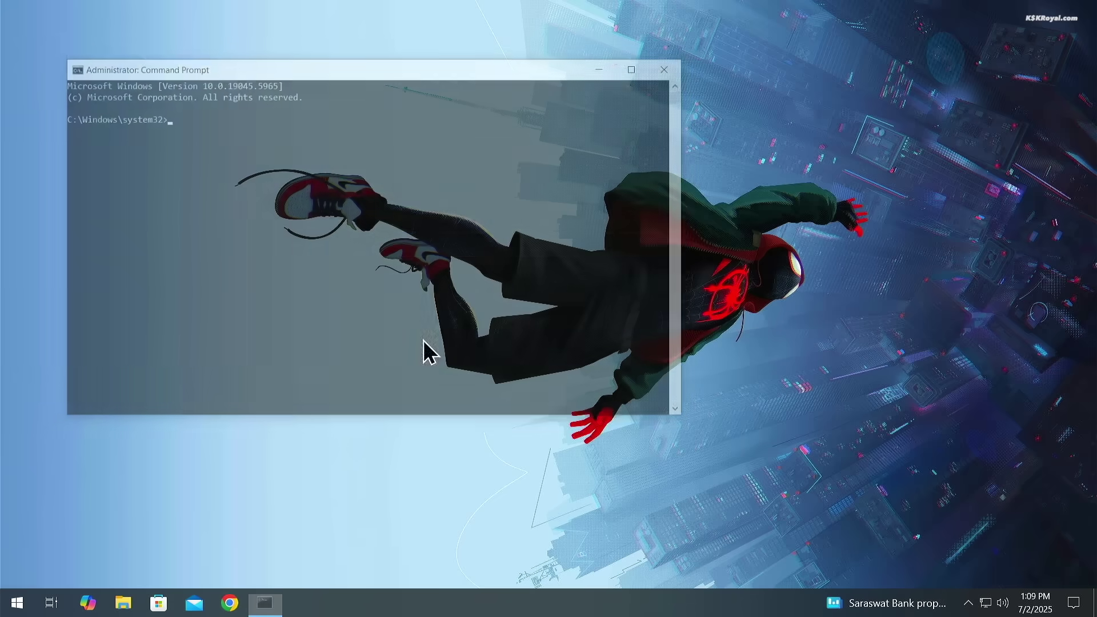
Run 'list disk' in diskpart to show the computer's disks.
ctrl+scroll(412, 364, up, 6)
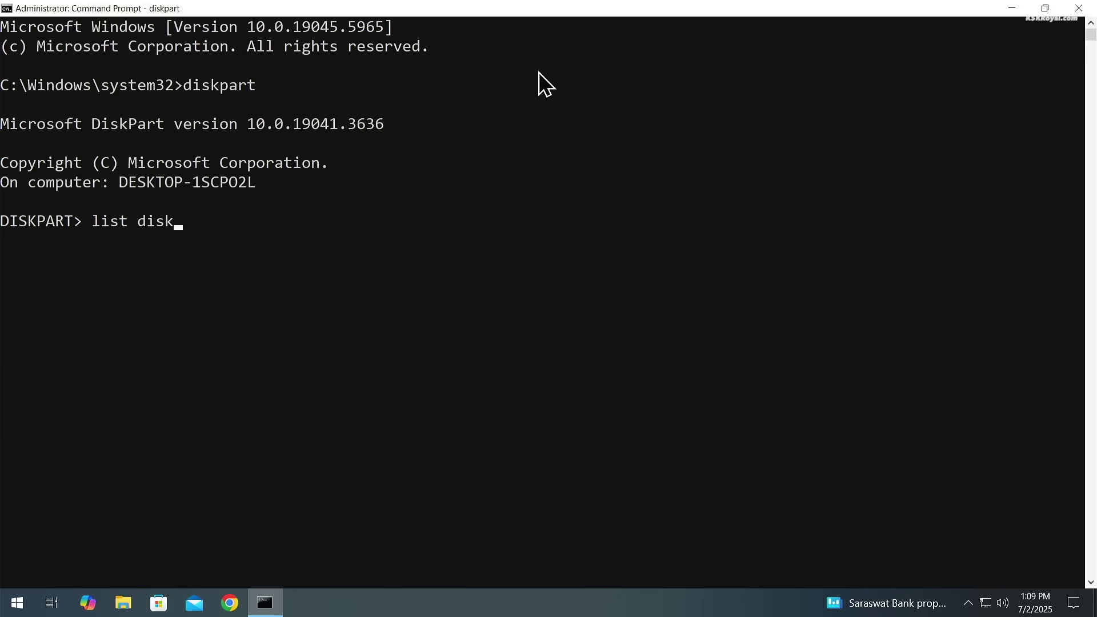
key(Return)
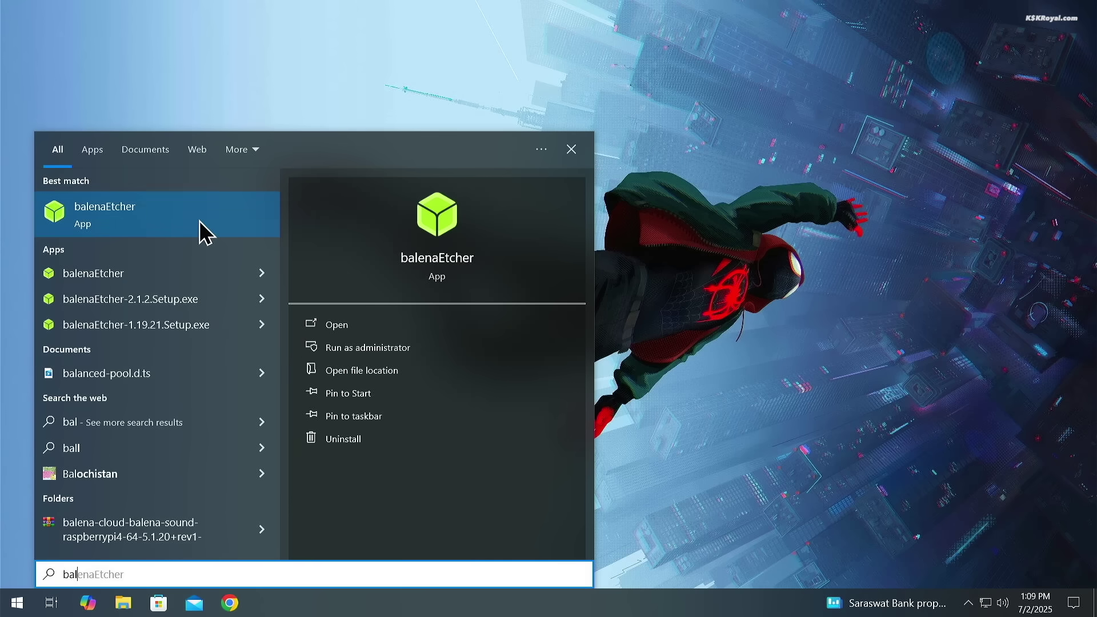
In balenaEtcher, flash AxOS-25.06-x86_64.iso onto the SanDisk USB drive.
click(201, 231)
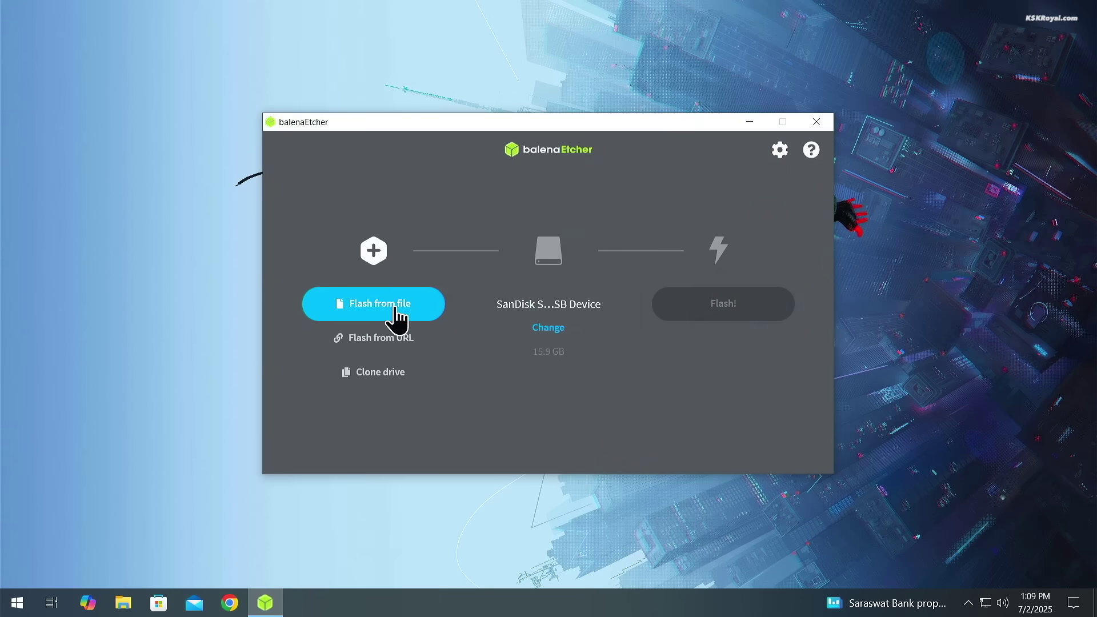
click(394, 312)
click(520, 232)
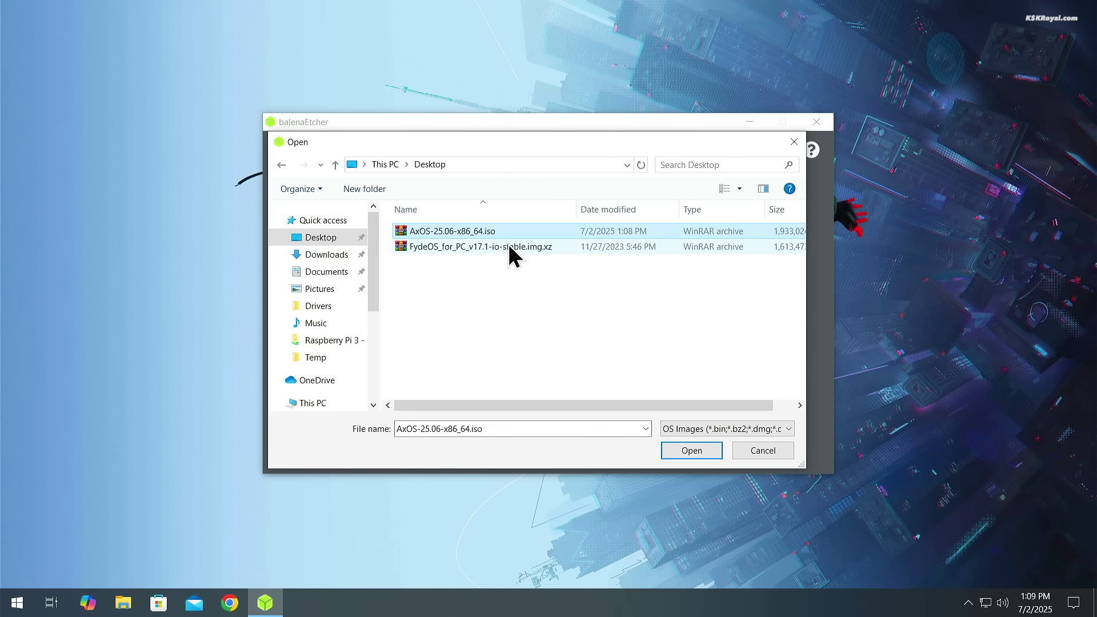
click(680, 455)
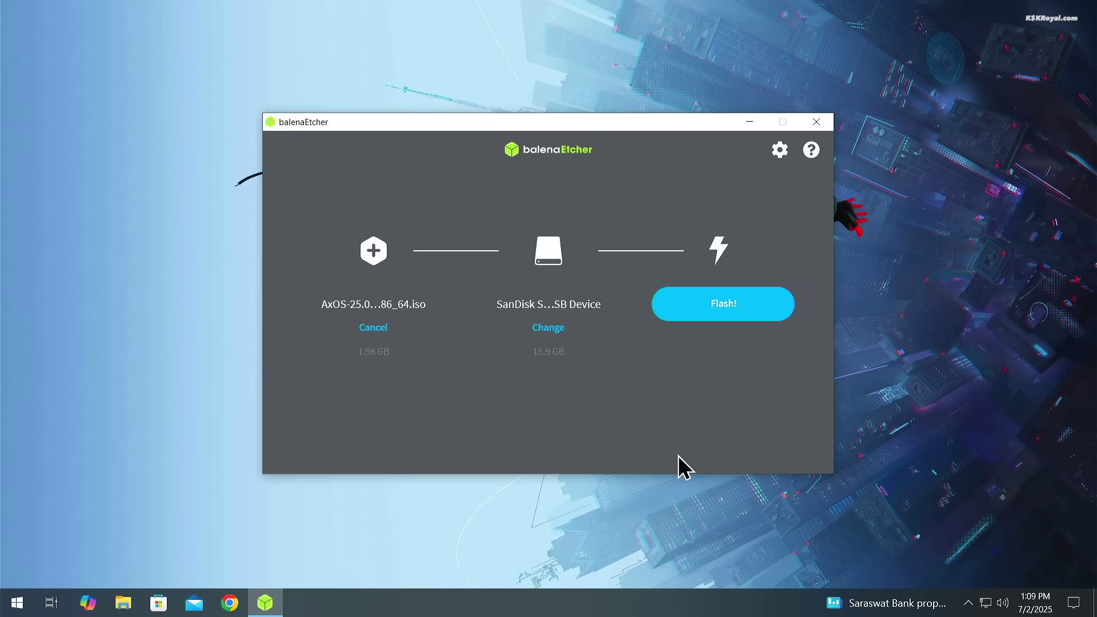
click(535, 327)
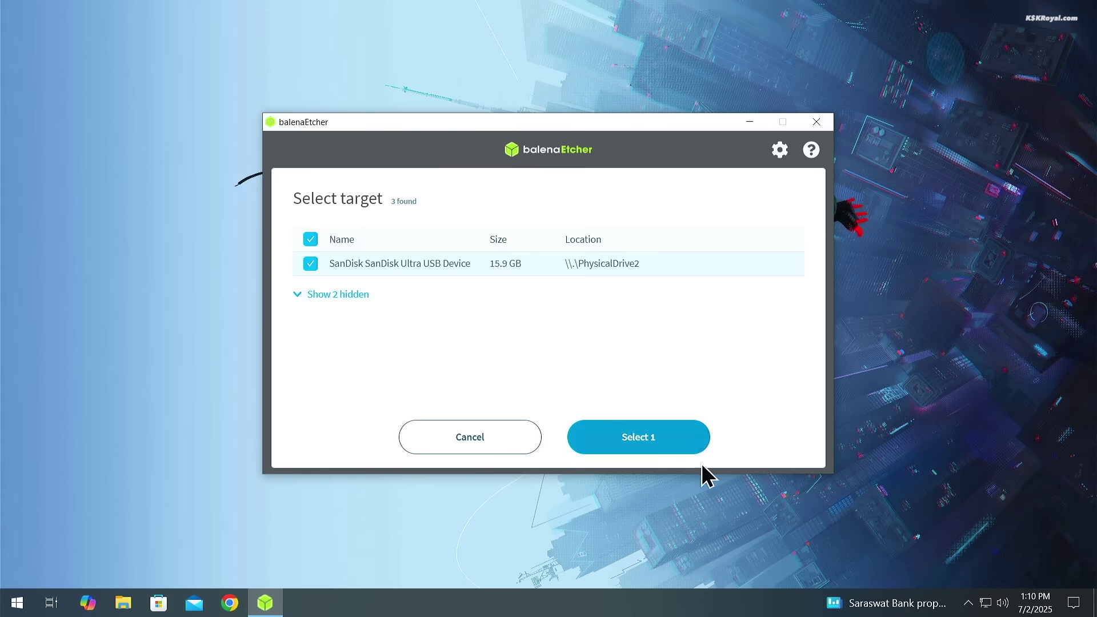
click(681, 448)
click(732, 319)
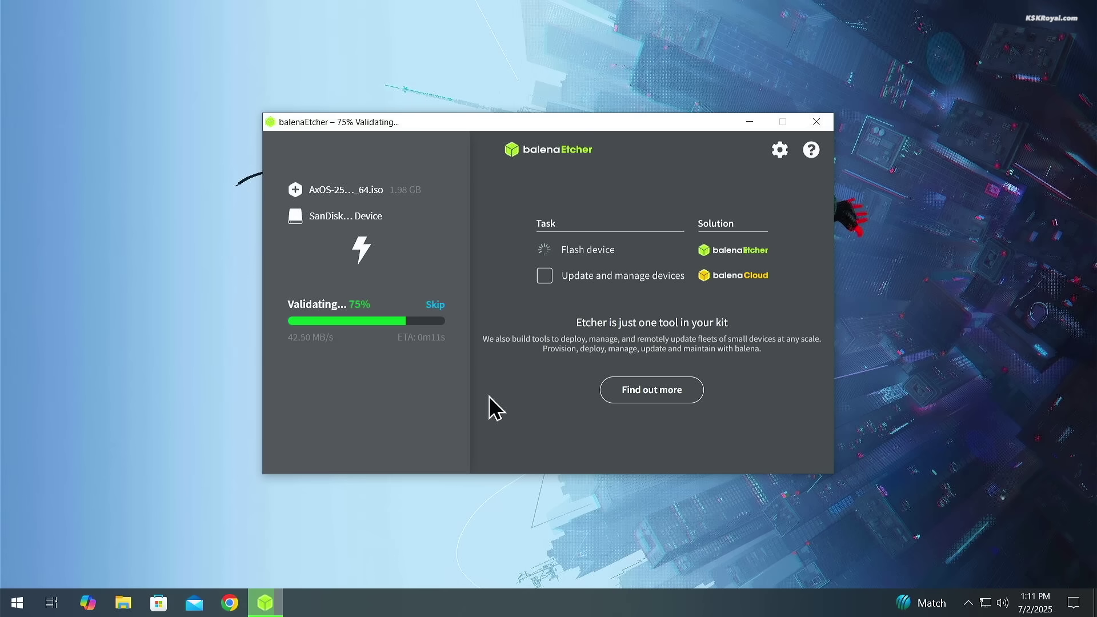
Close balenaEtcher and restart Windows from the Alt+F4 shutdown dialog.
click(818, 127)
key(alt+F4)
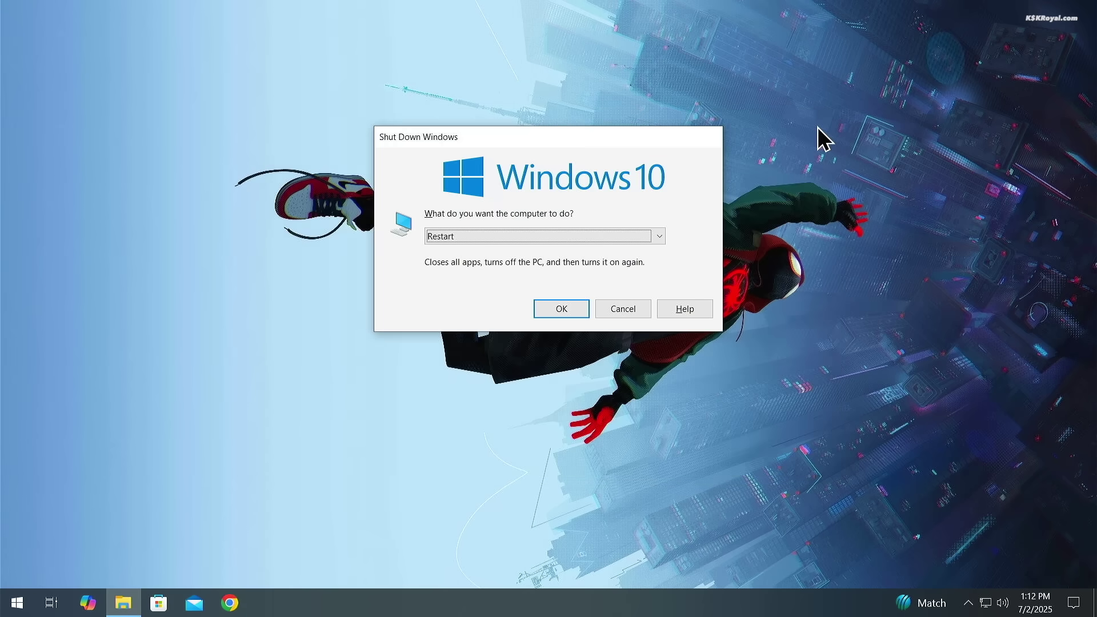
key(Return)
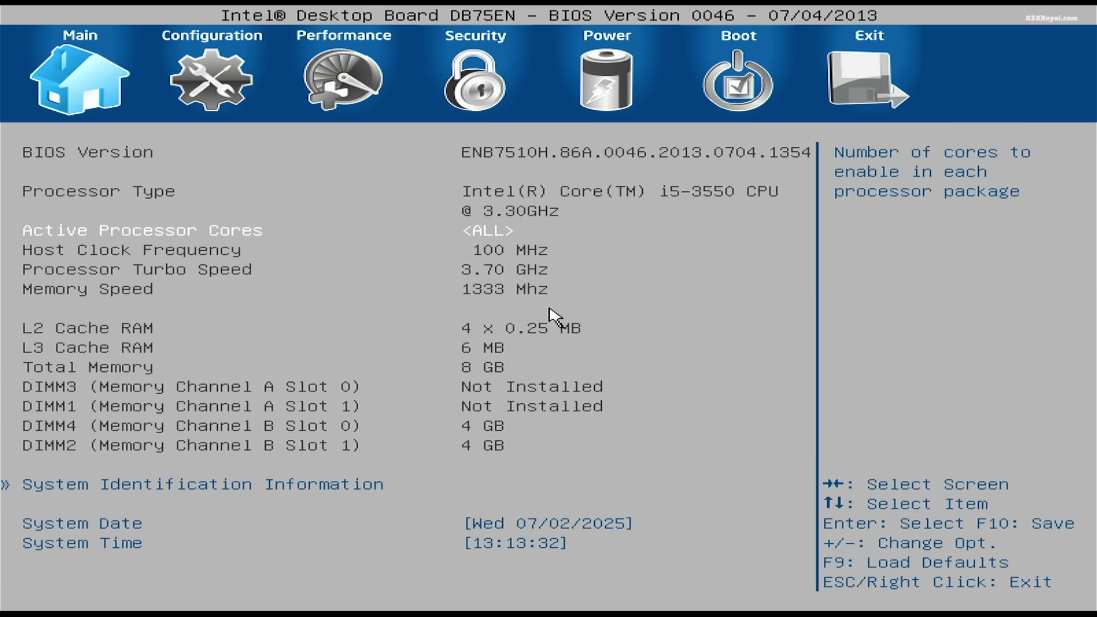
Move the second SATA drive down the boot order, save and exit, then boot the SanDisk USB.
key(Right)
key(Right)
key(Right)
key(Right)
key(Right)
key(minus)
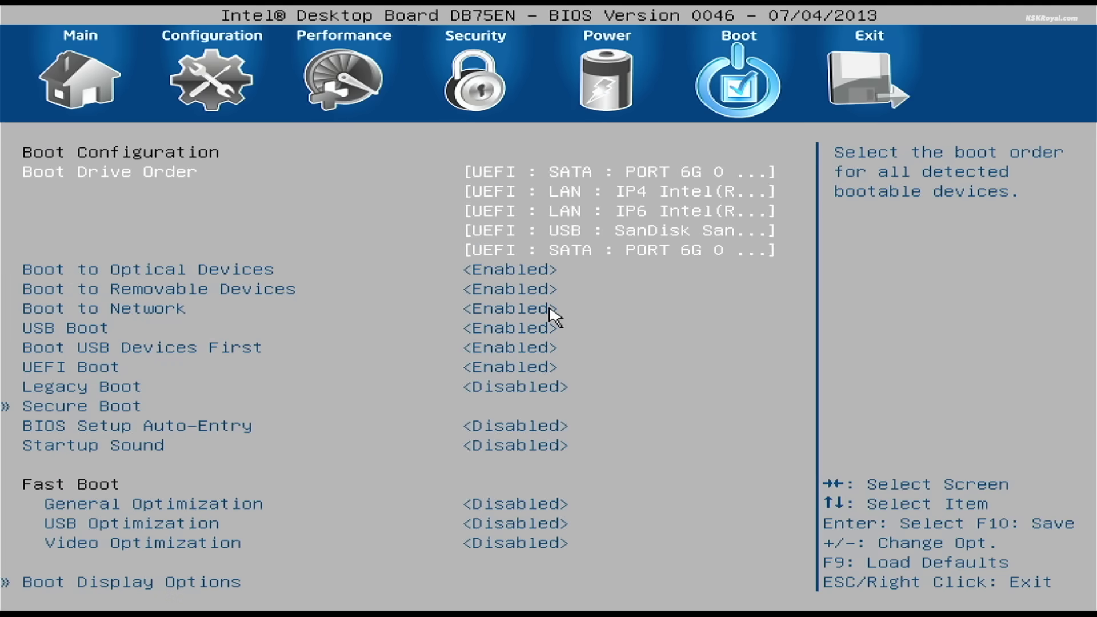
key(Down)
key(Down)
key(Down)
key(Down)
key(Down)
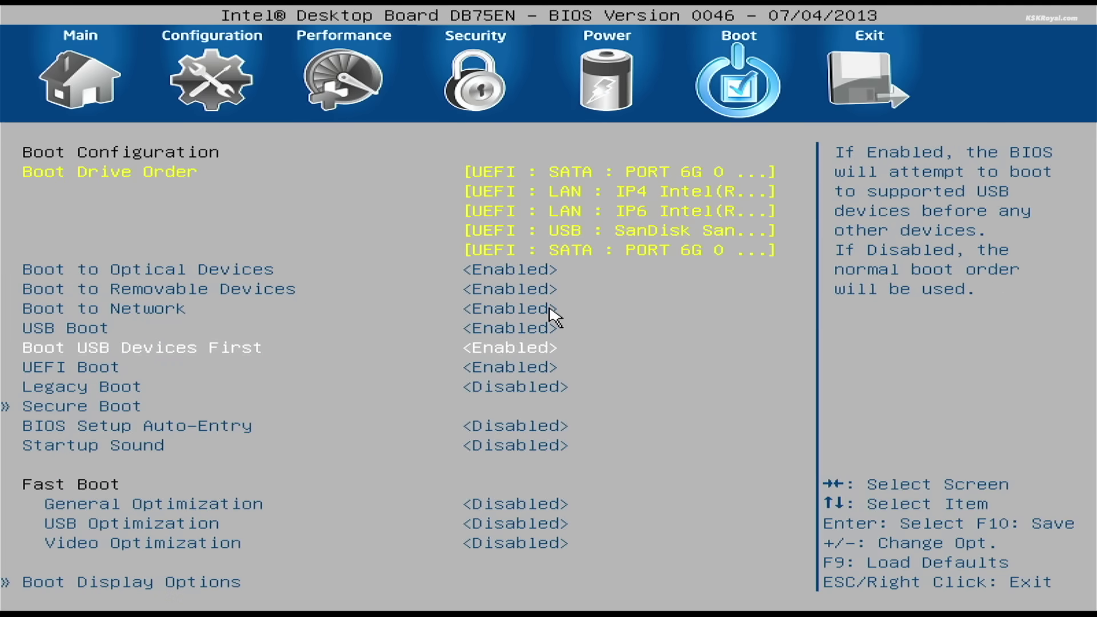
key(Down)
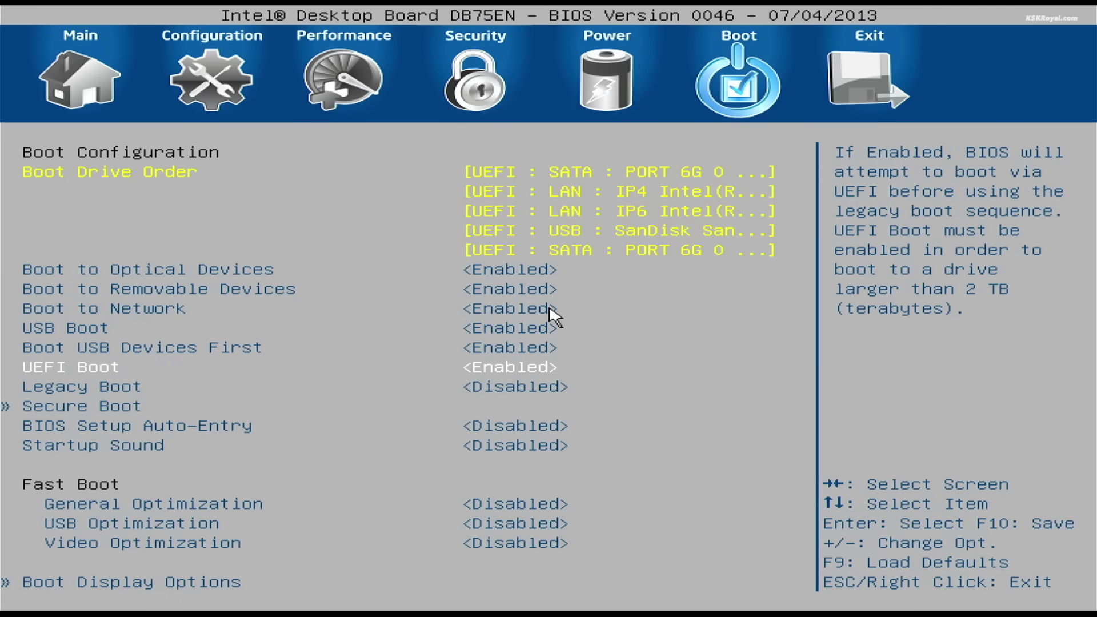
key(Down)
key(Right)
key(Return)
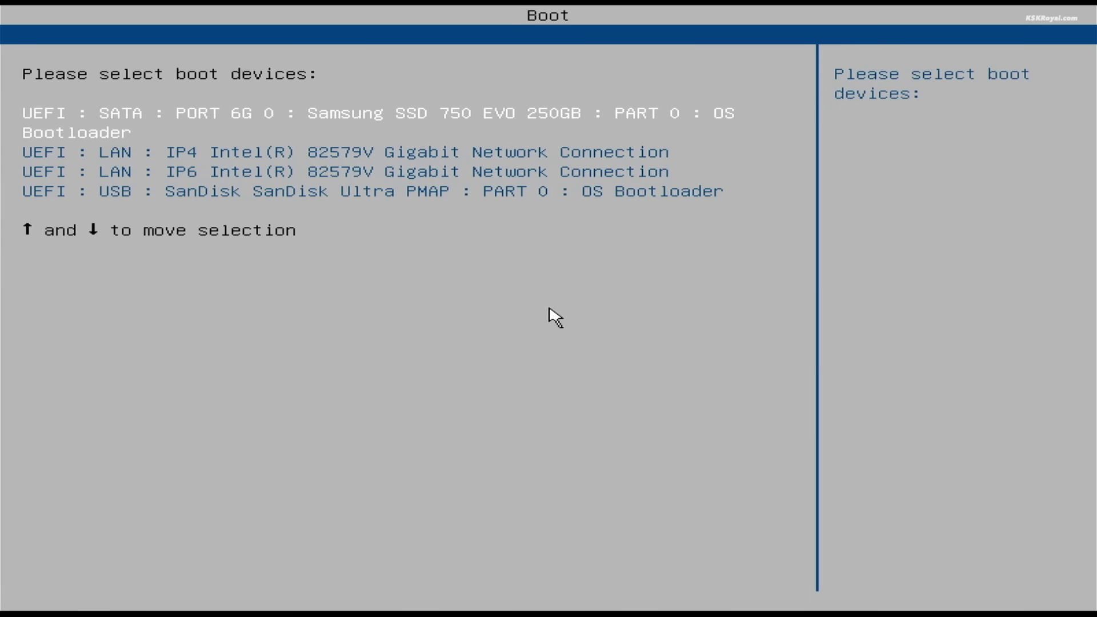
key(Down)
key(Down)
key(Down)
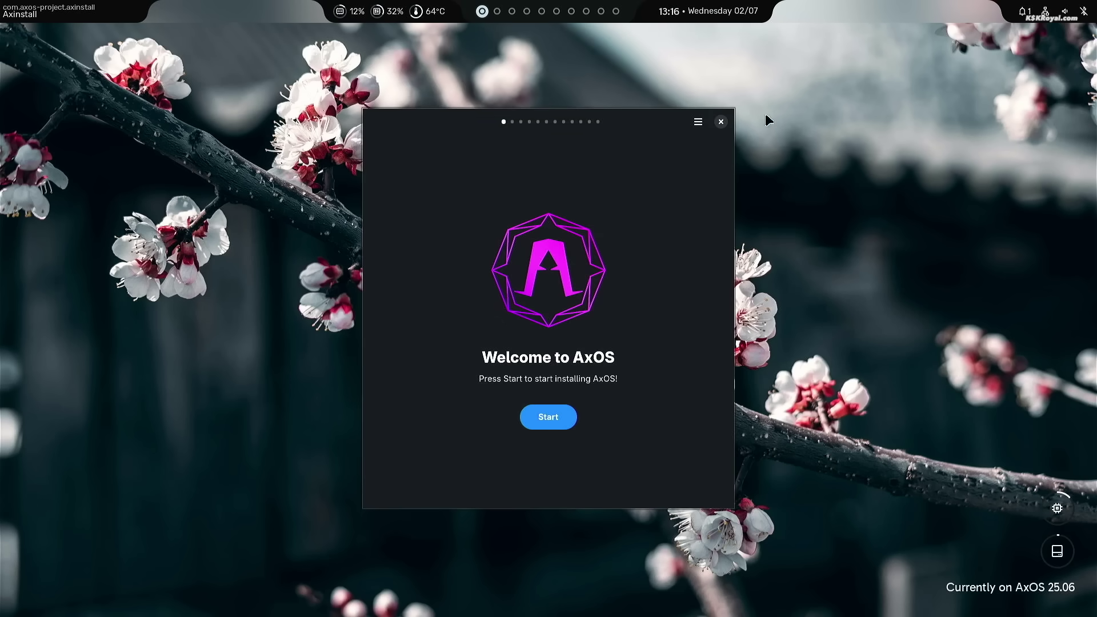
Dismiss the dashboard overlay and start the installation from the Welcome to AxOS screen.
click(1023, 11)
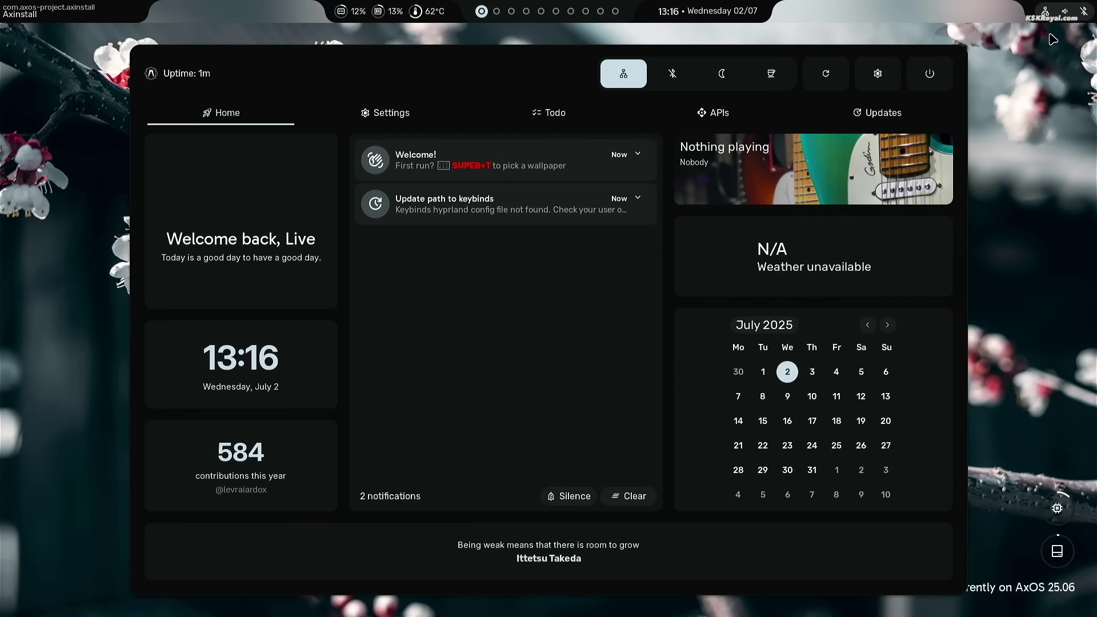
key(Escape)
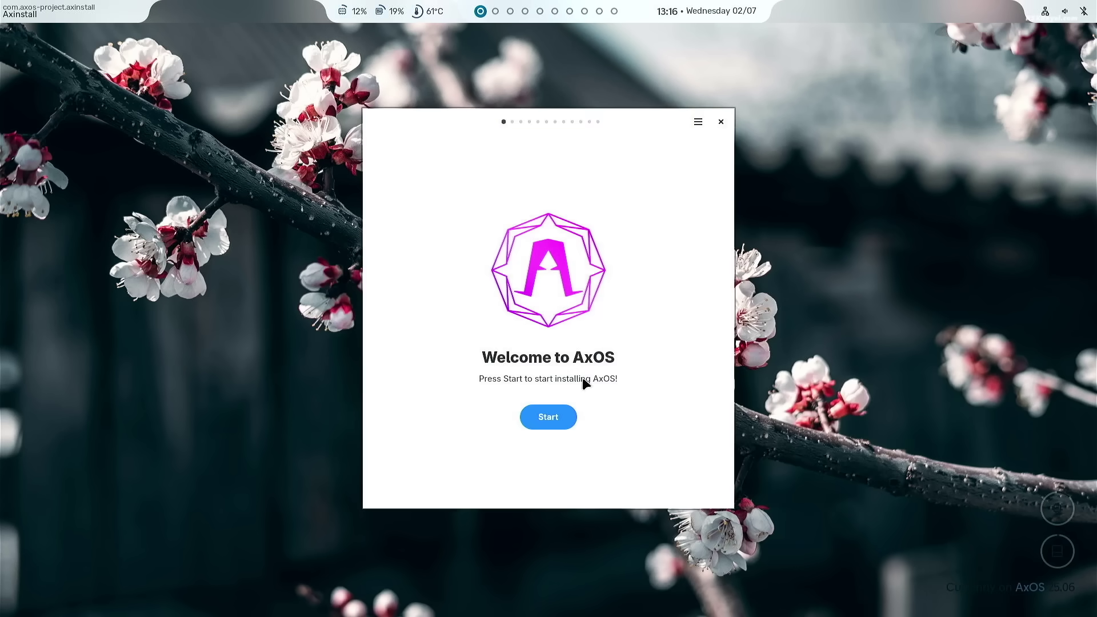
click(548, 416)
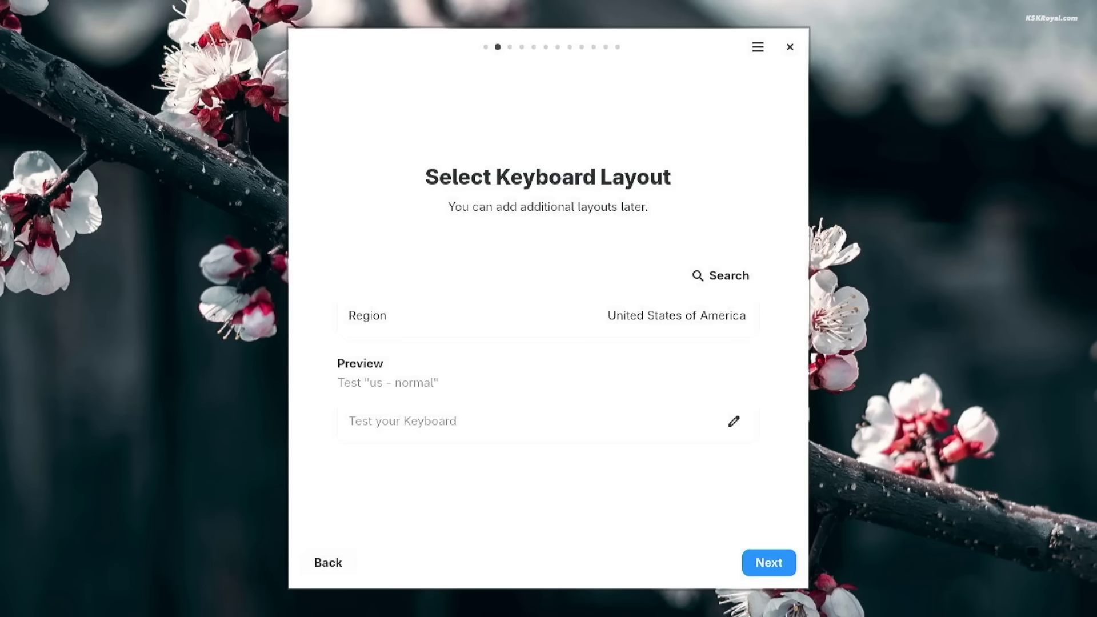
Set the timezone to America/New_York and keep the default en_US.UTF-8 locale.
key(Return)
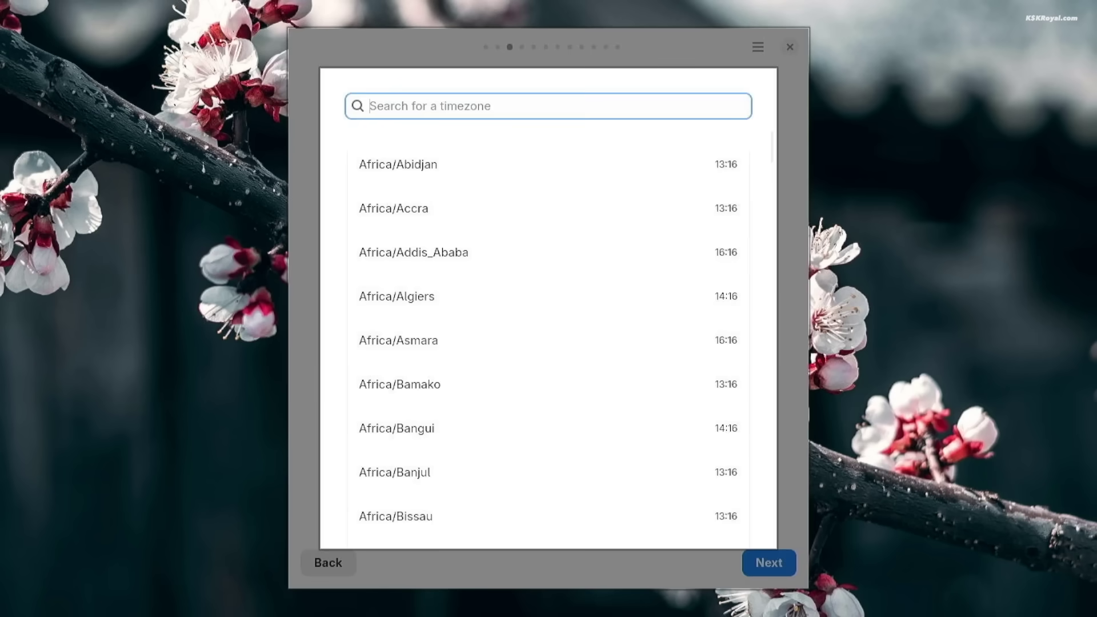
text(ne)
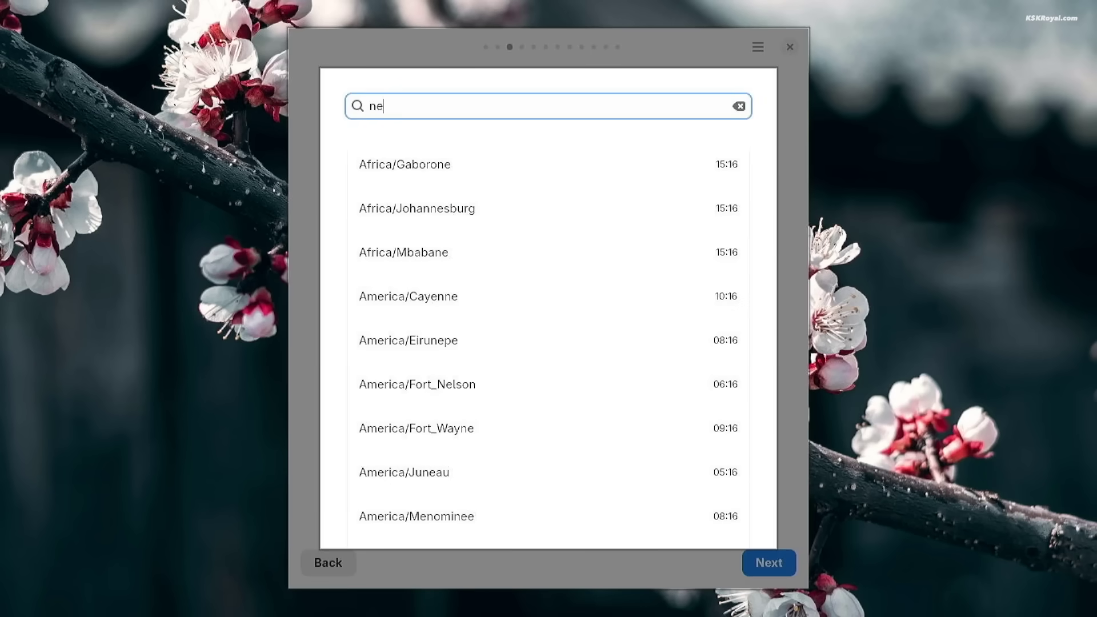
text(w)
key(Return)
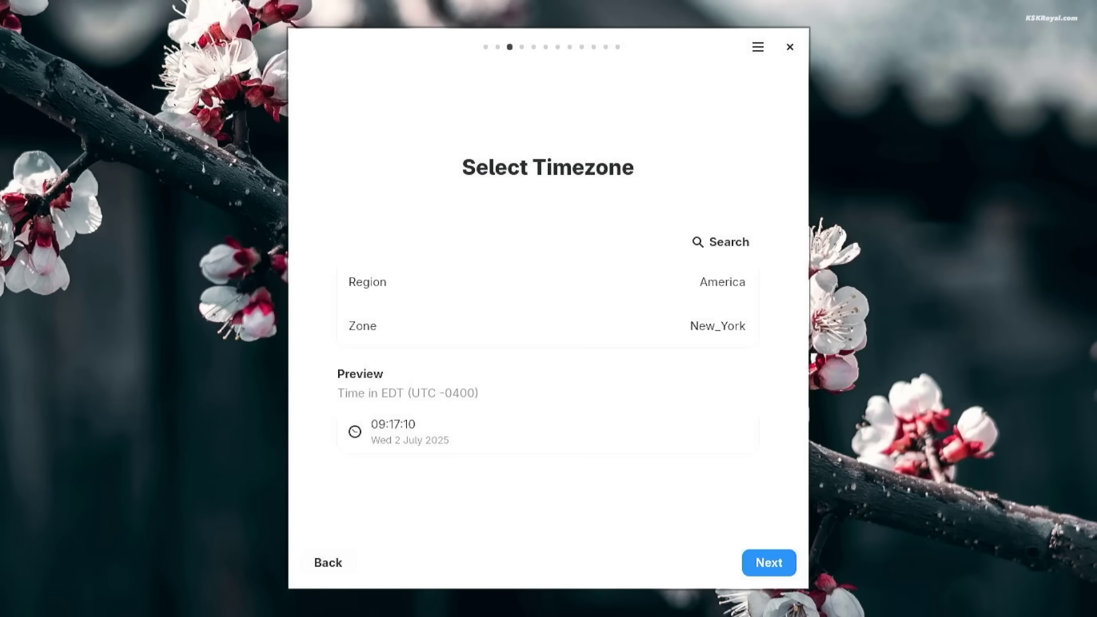
click(769, 562)
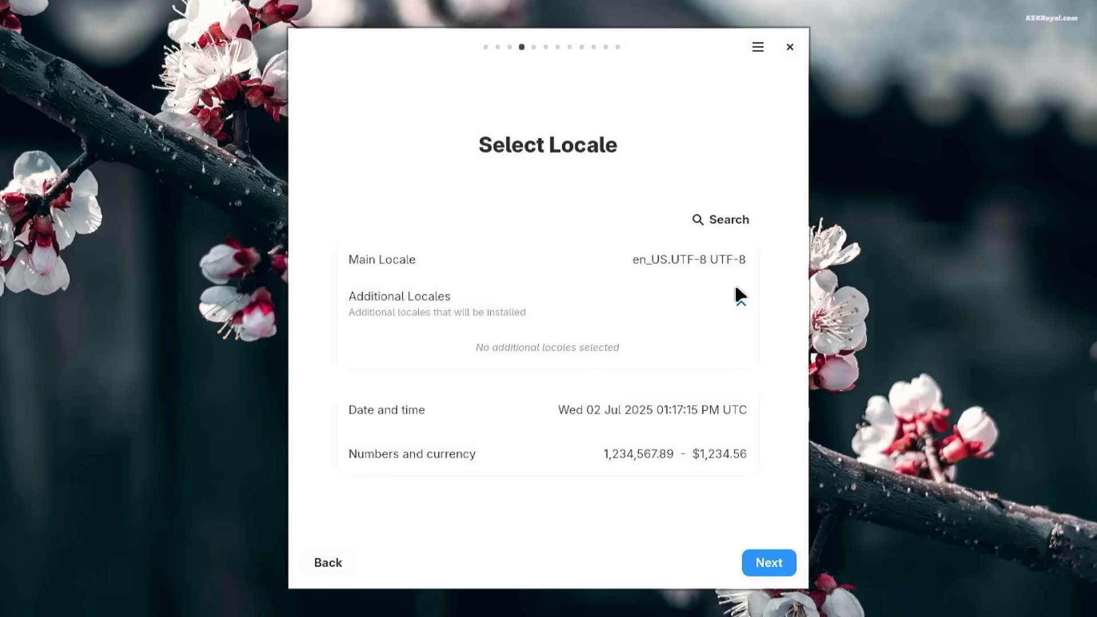
click(768, 562)
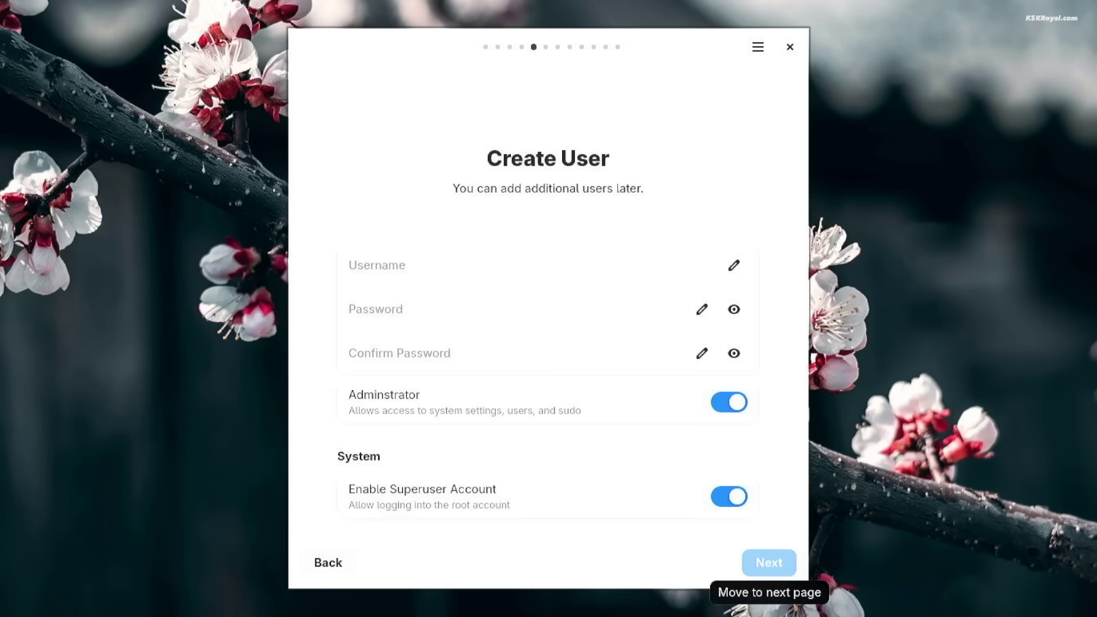
Enter the new user's username, then the password and its matching confirmation.
click(612, 278)
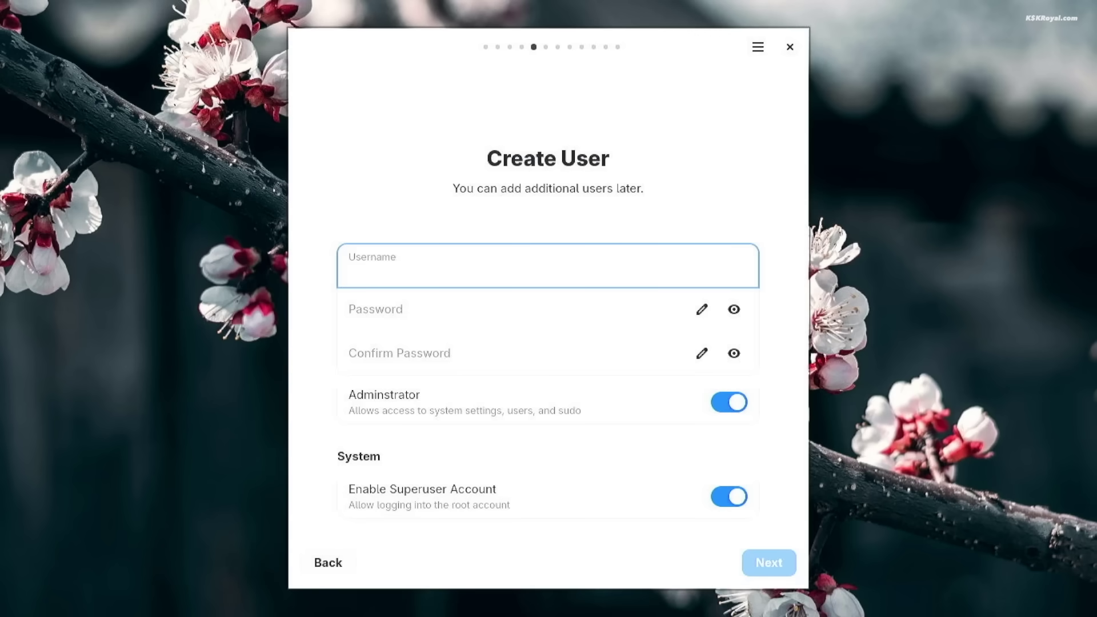
text(kskroyal)
key(Tab)
text(****)
key(Tab)
text(****)
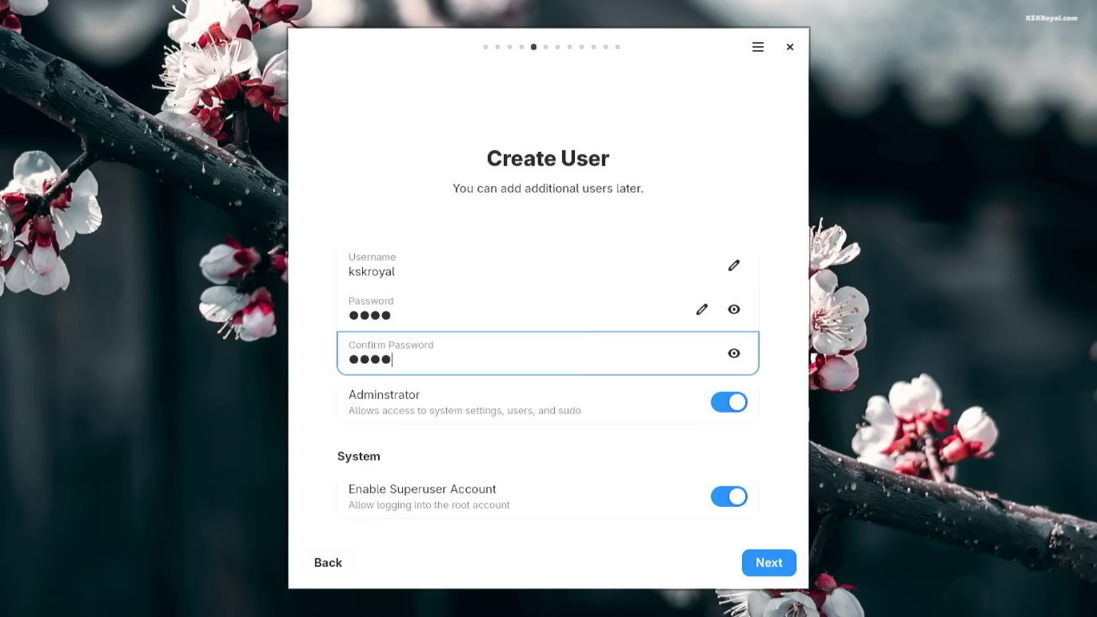
click(733, 265)
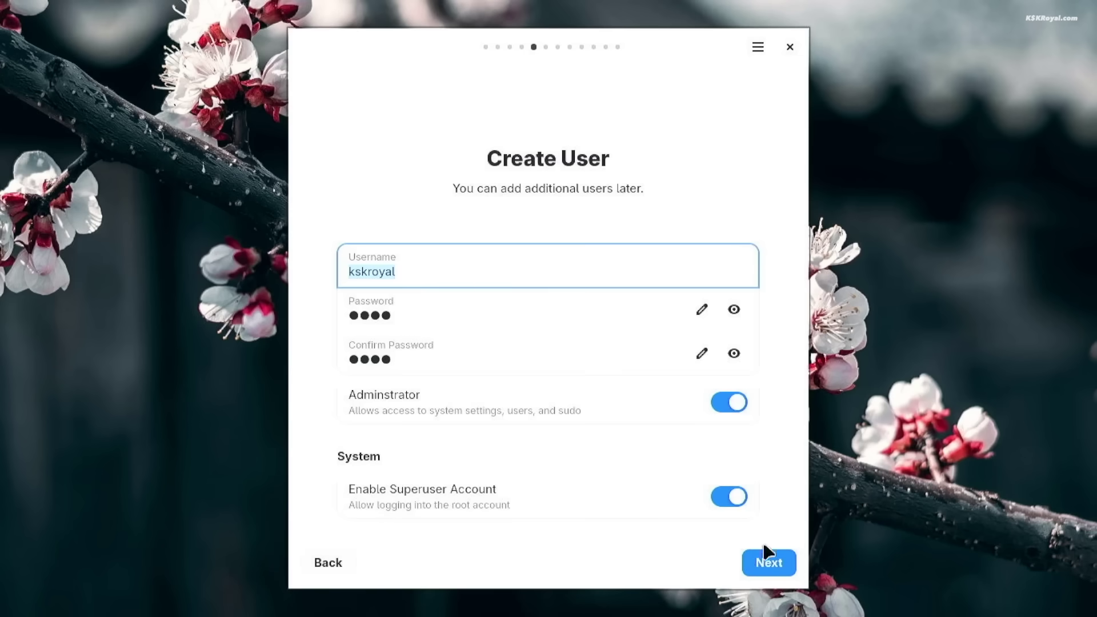
Try the Plasma and Theom desktop options, then settle on Sleex as the desktop environment.
click(769, 562)
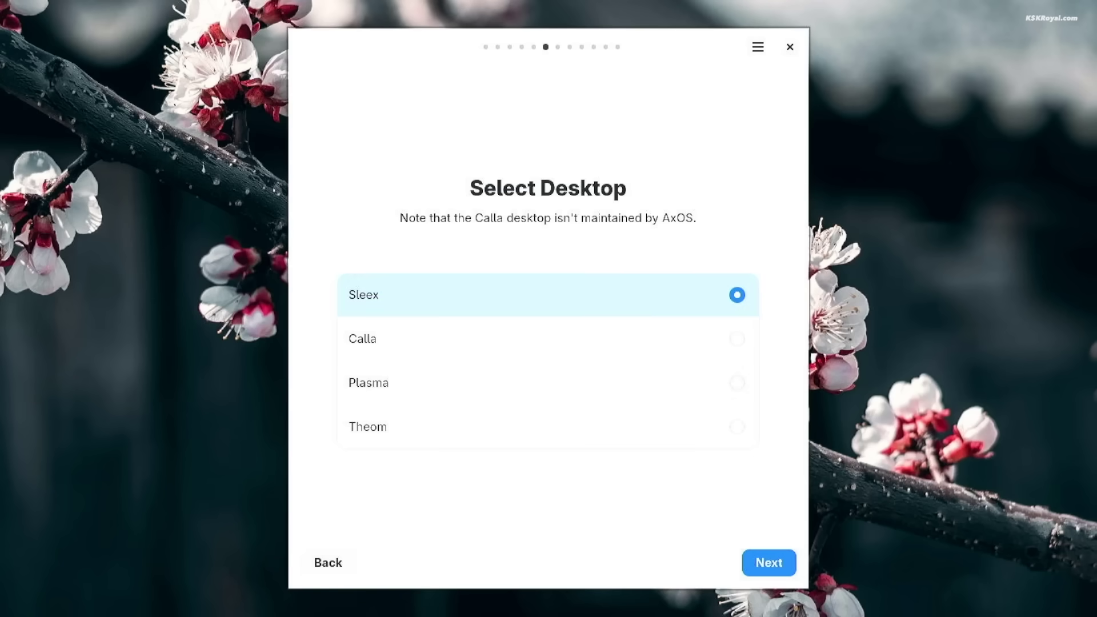
click(724, 387)
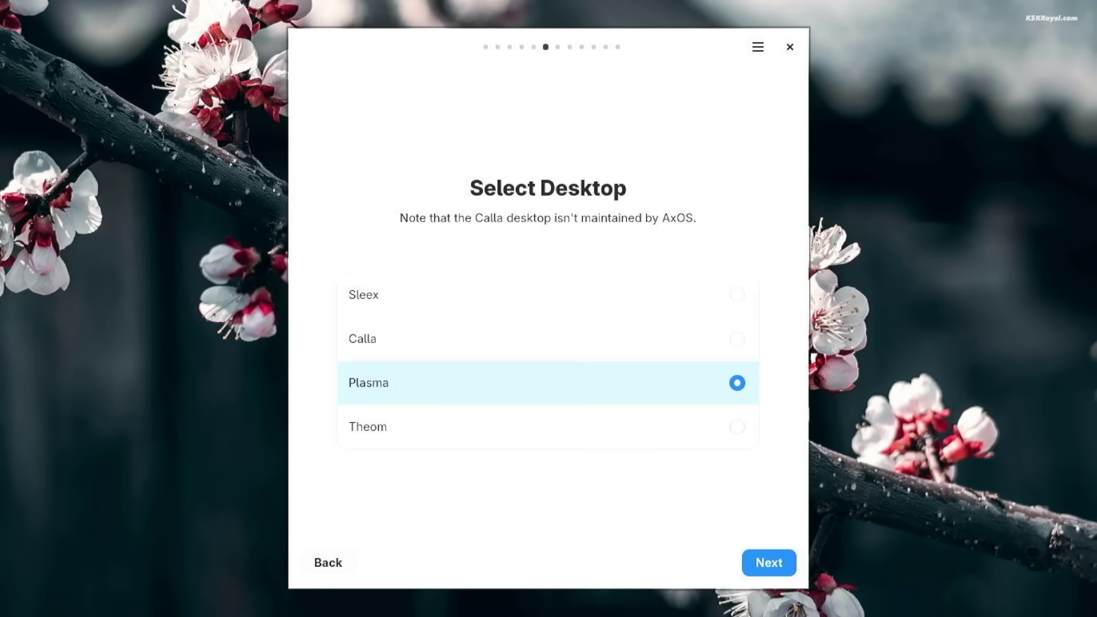
click(736, 427)
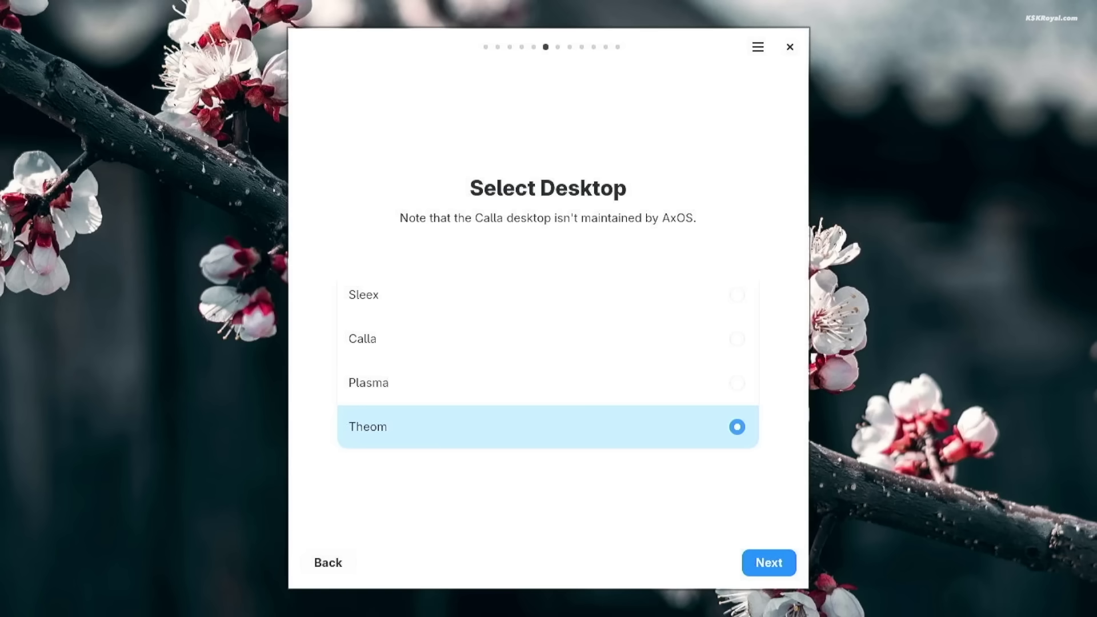
click(736, 384)
click(736, 294)
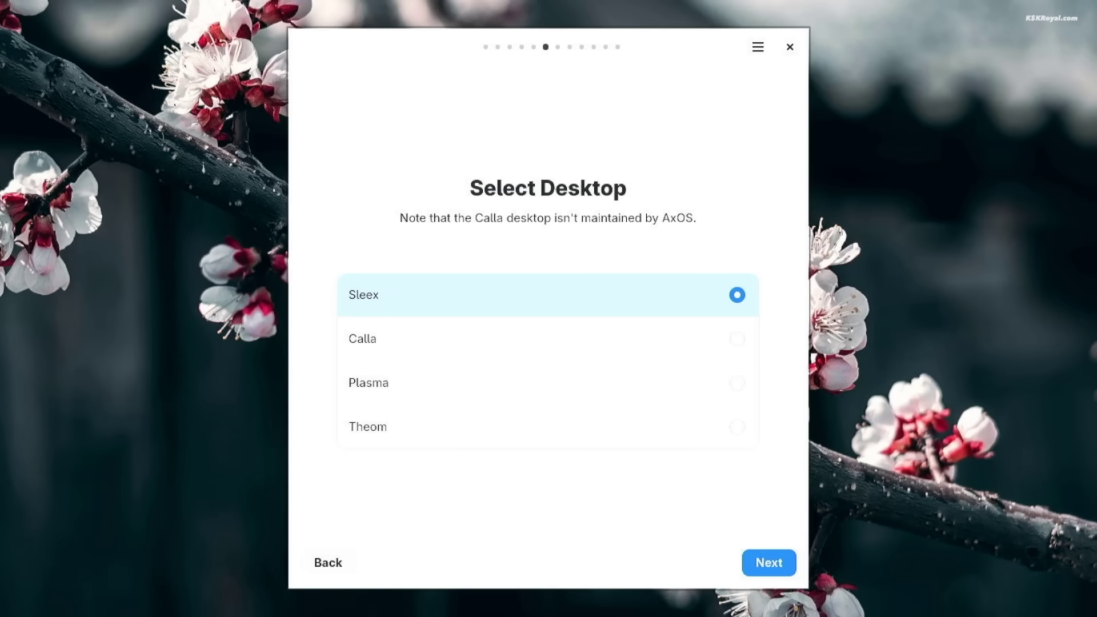
click(767, 563)
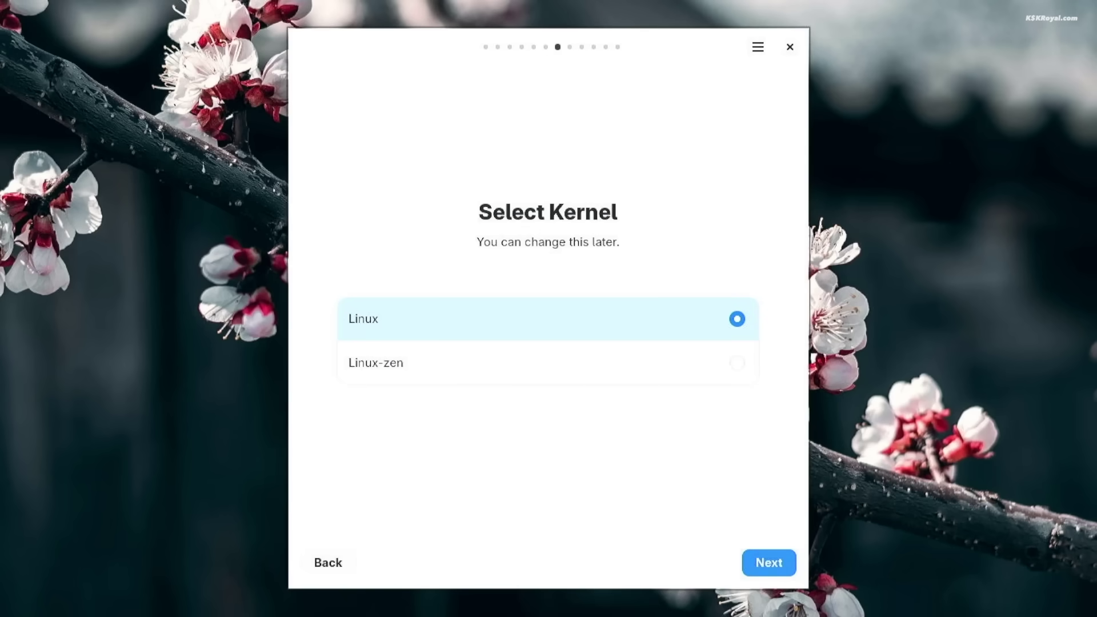
Keep the Linux kernel and enable the Office and entertainment user kits.
click(767, 562)
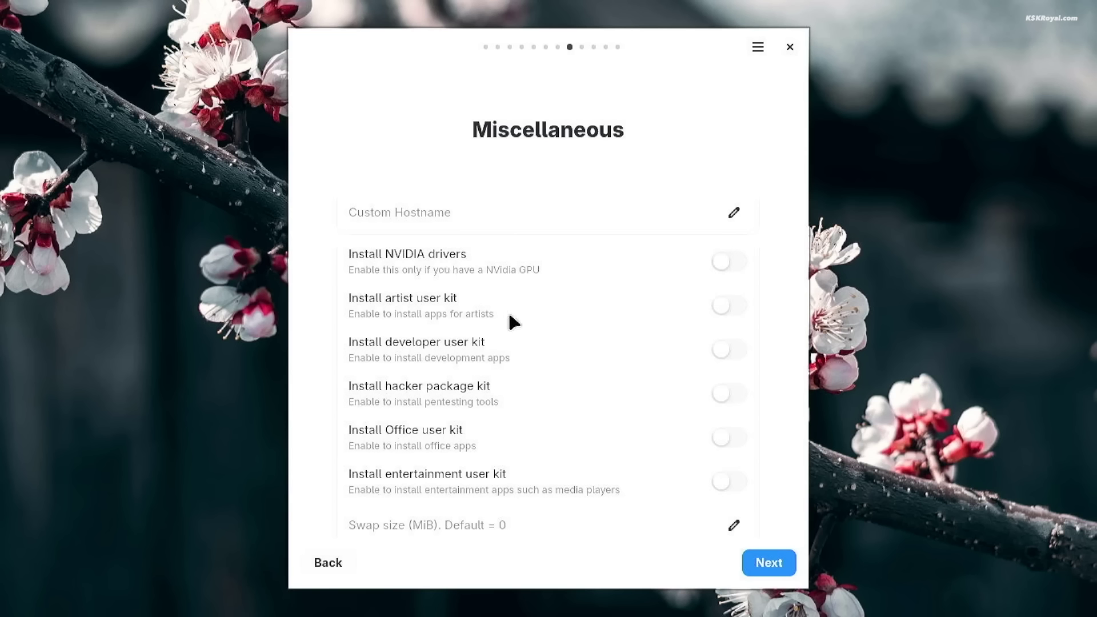
click(721, 437)
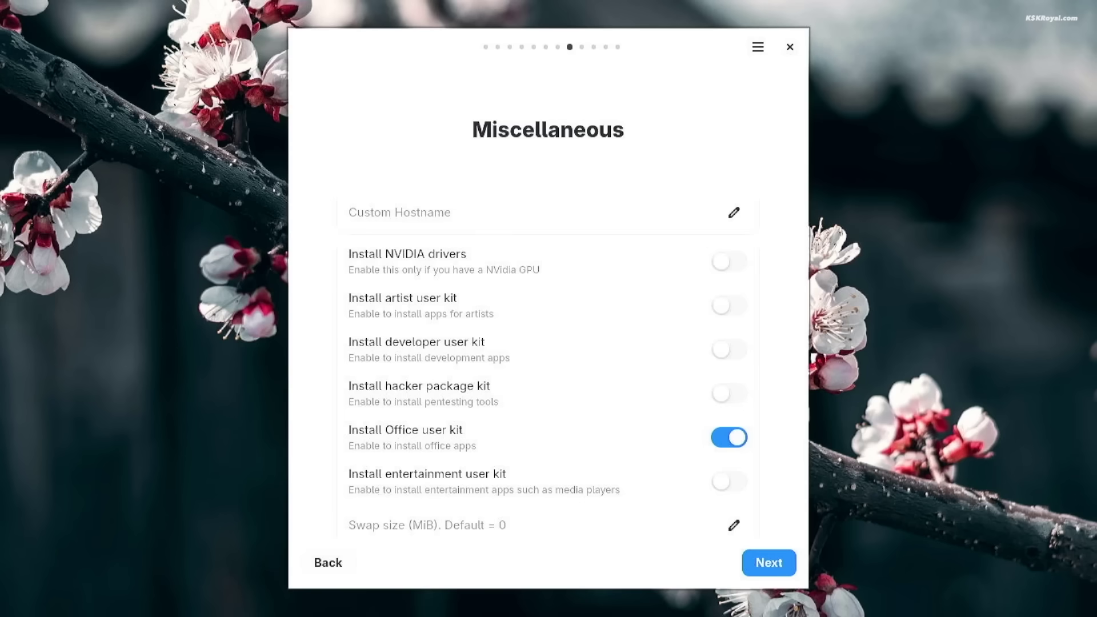
click(723, 483)
click(765, 570)
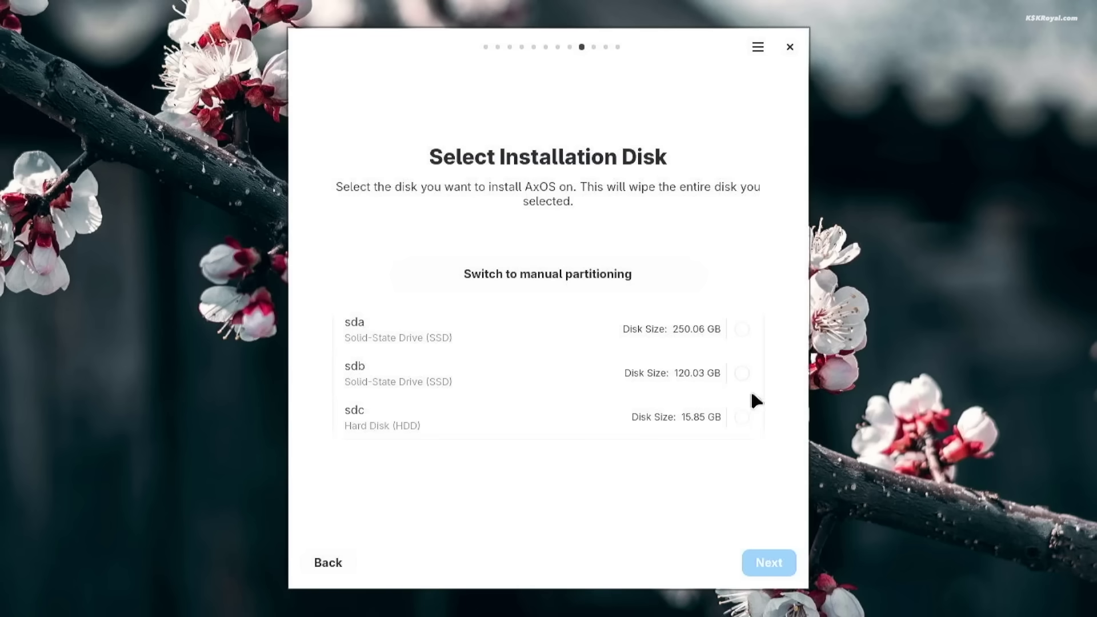
Choose the 120.03 GB sdb drive, review the summary, and start installing AxOS.
click(741, 373)
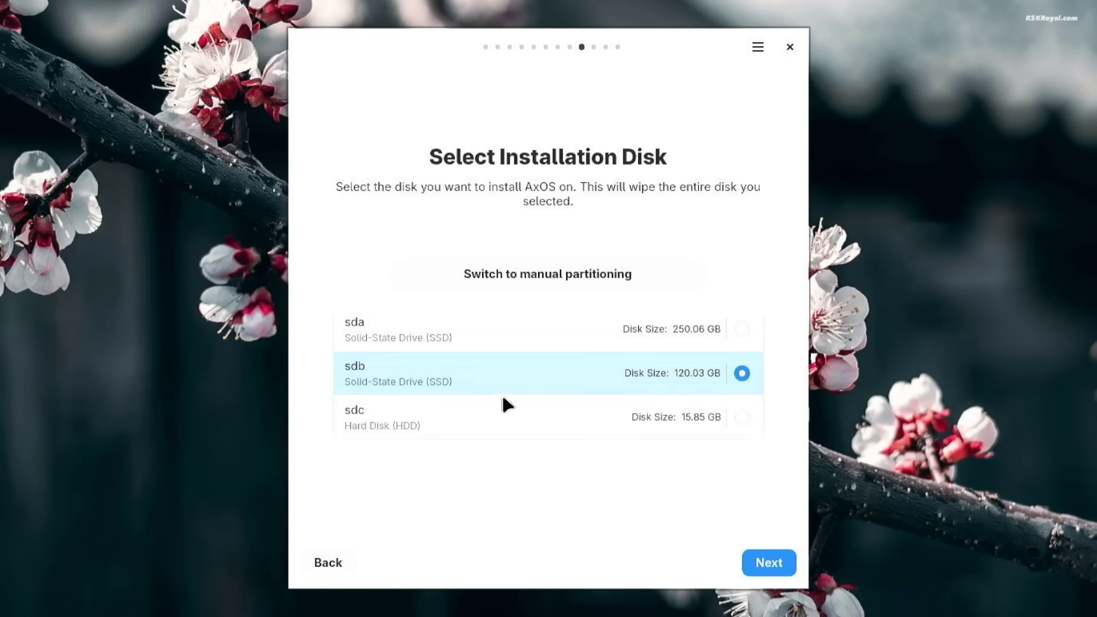
click(748, 573)
scroll(548, 365, down, 1)
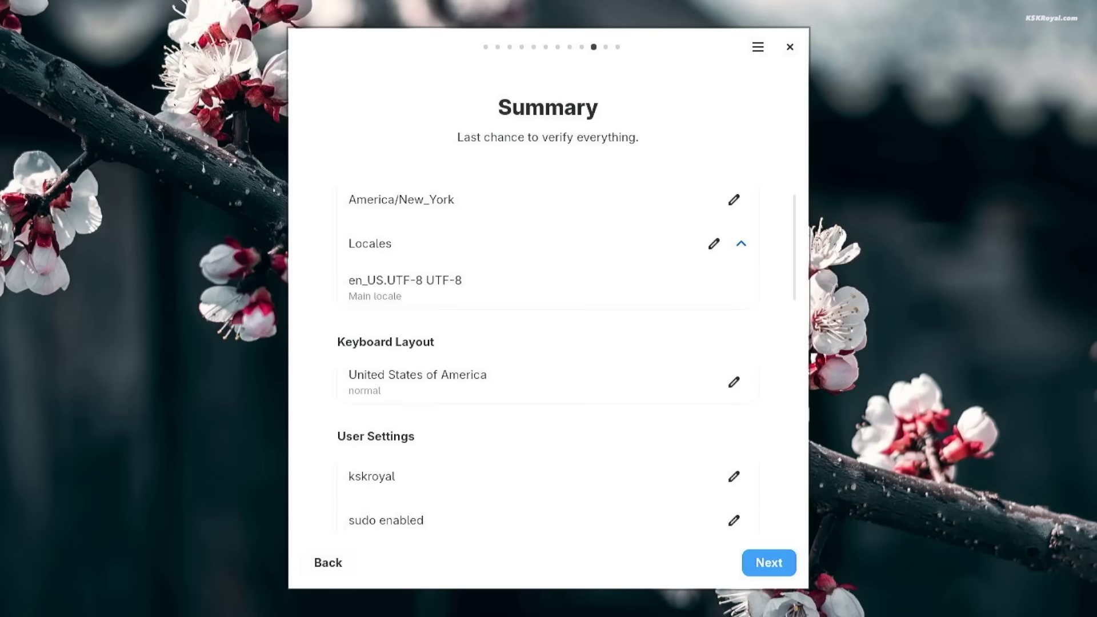
click(761, 568)
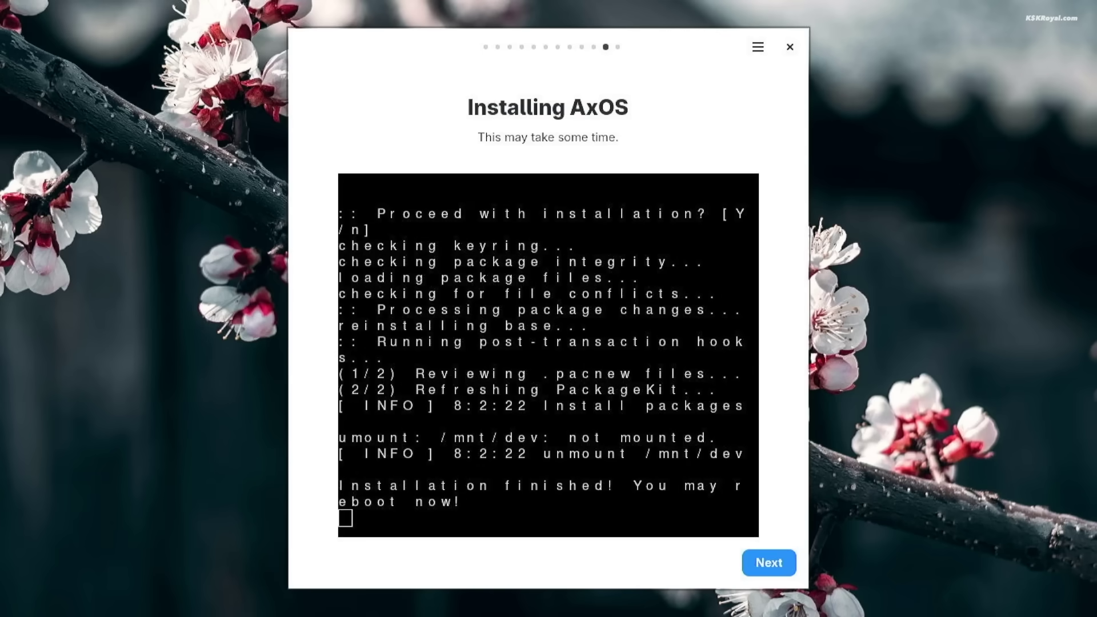
Leave the finished installer and log in with the user's password using the Sleex session.
click(768, 562)
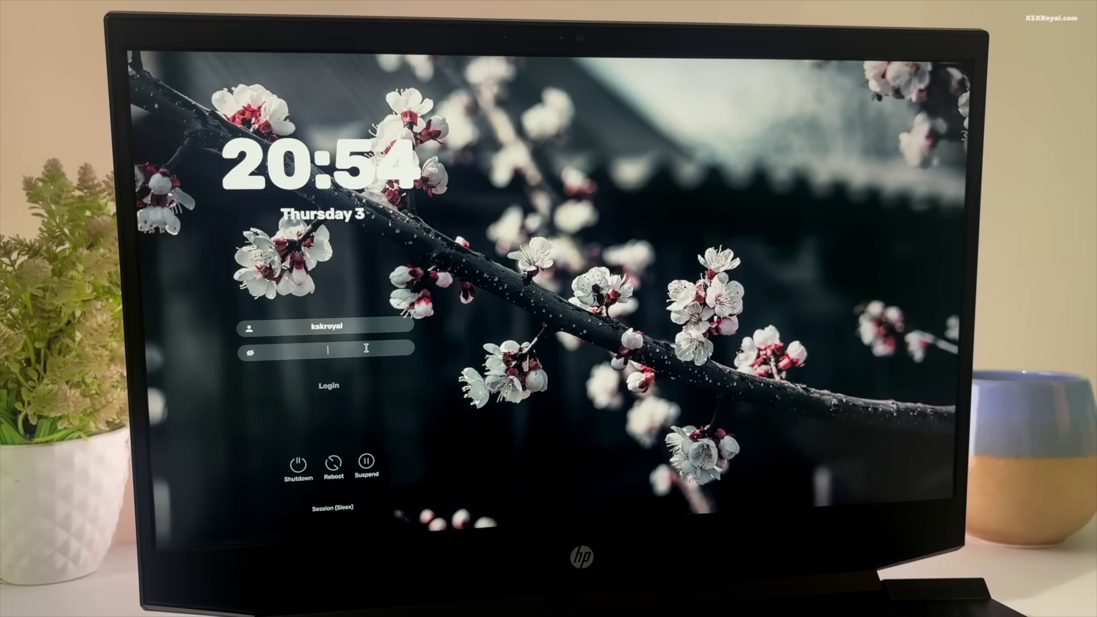
text(*)
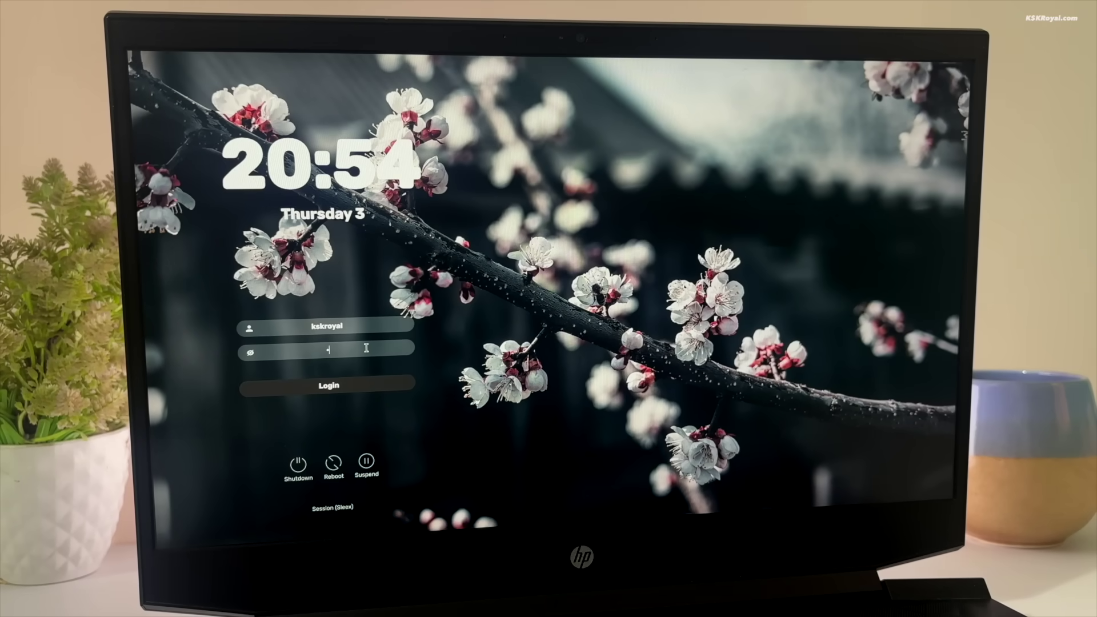
text(***)
click(333, 511)
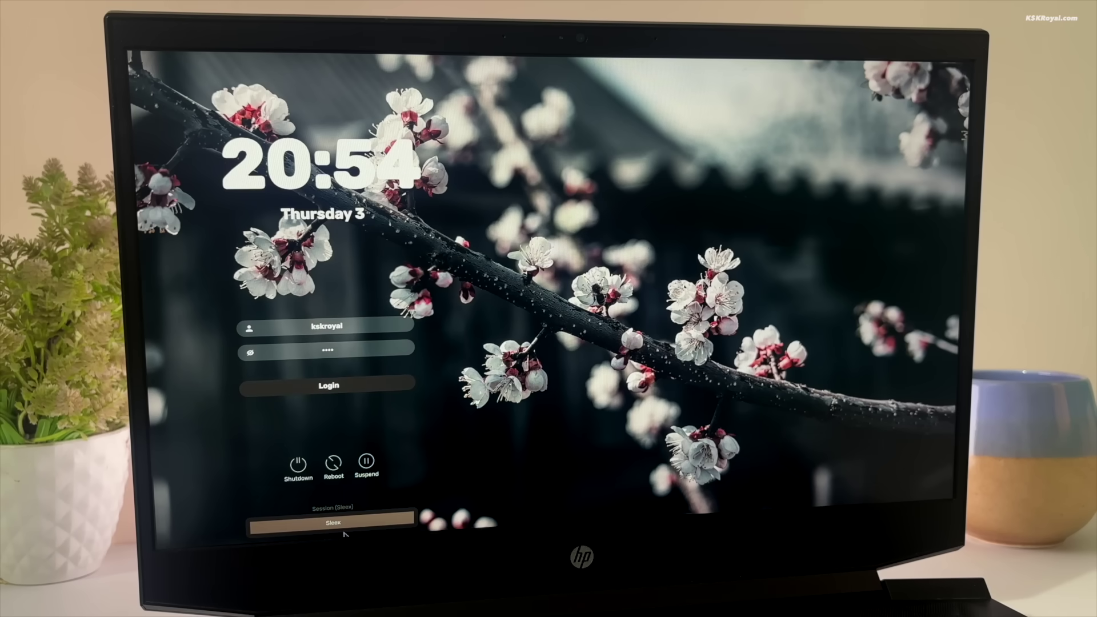
click(381, 523)
click(345, 386)
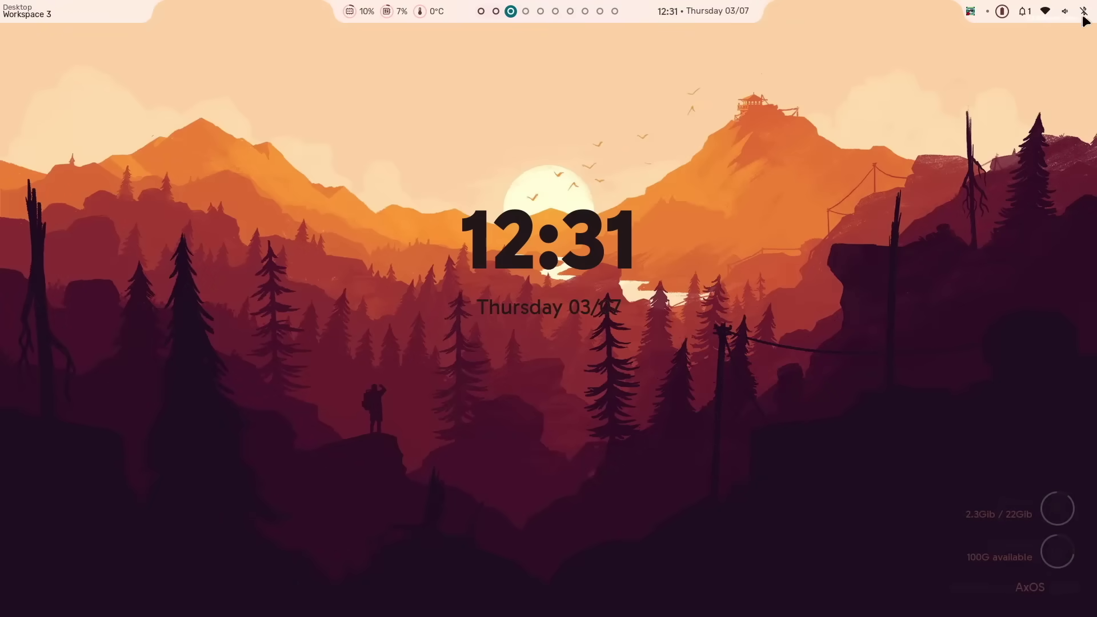
click(70, 14)
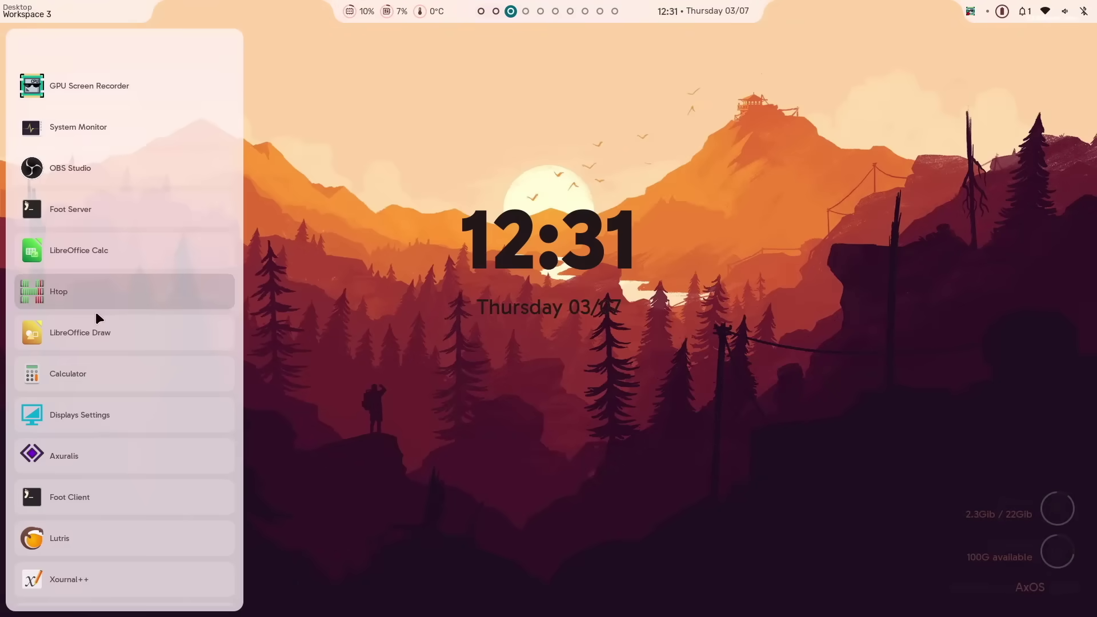
scroll(94, 394, down, 5)
scroll(95, 424, down, 5)
scroll(95, 424, up, 10)
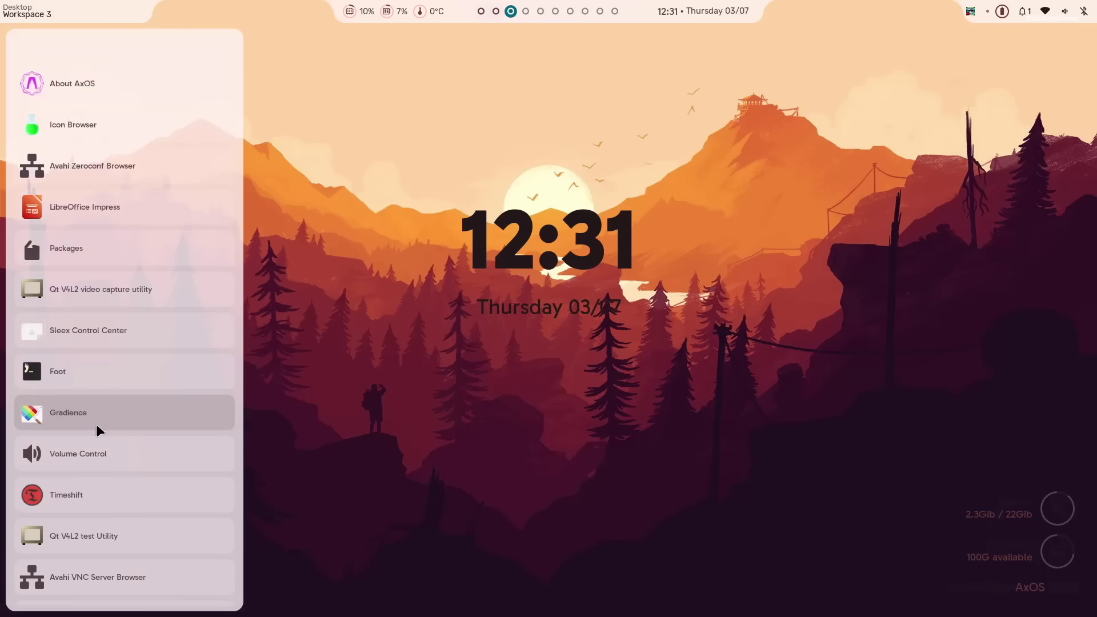
click(27, 9)
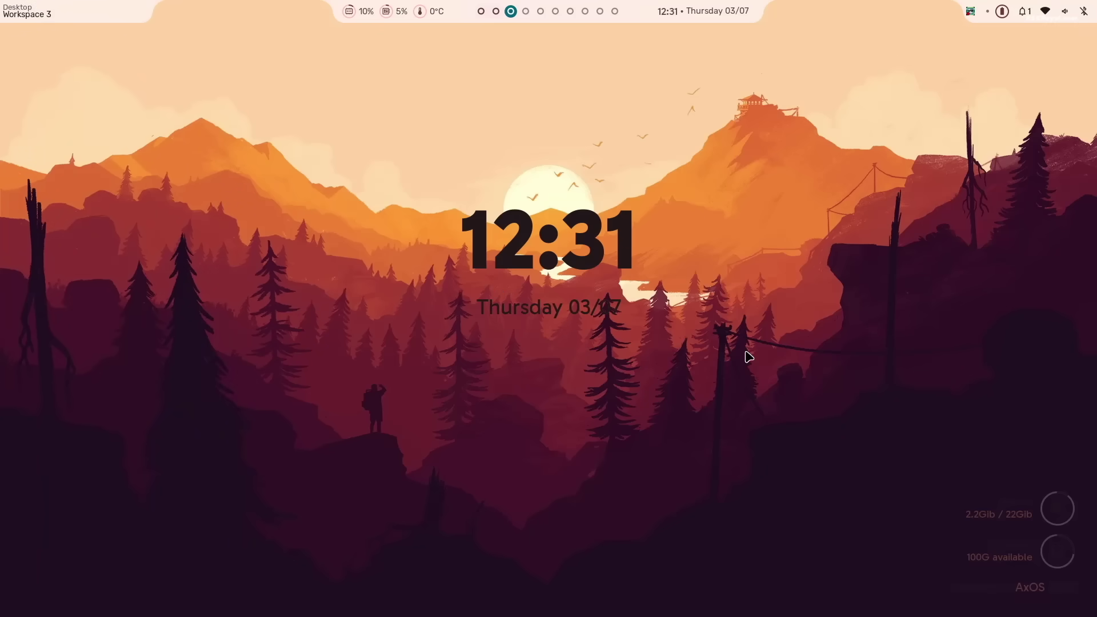
key(super+F1)
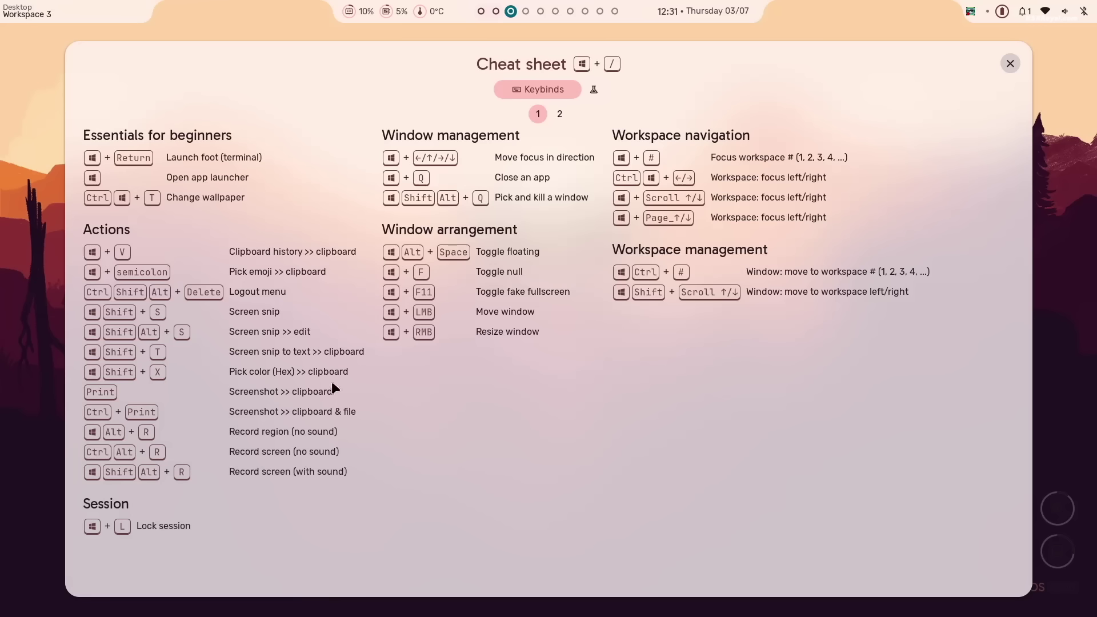
click(559, 114)
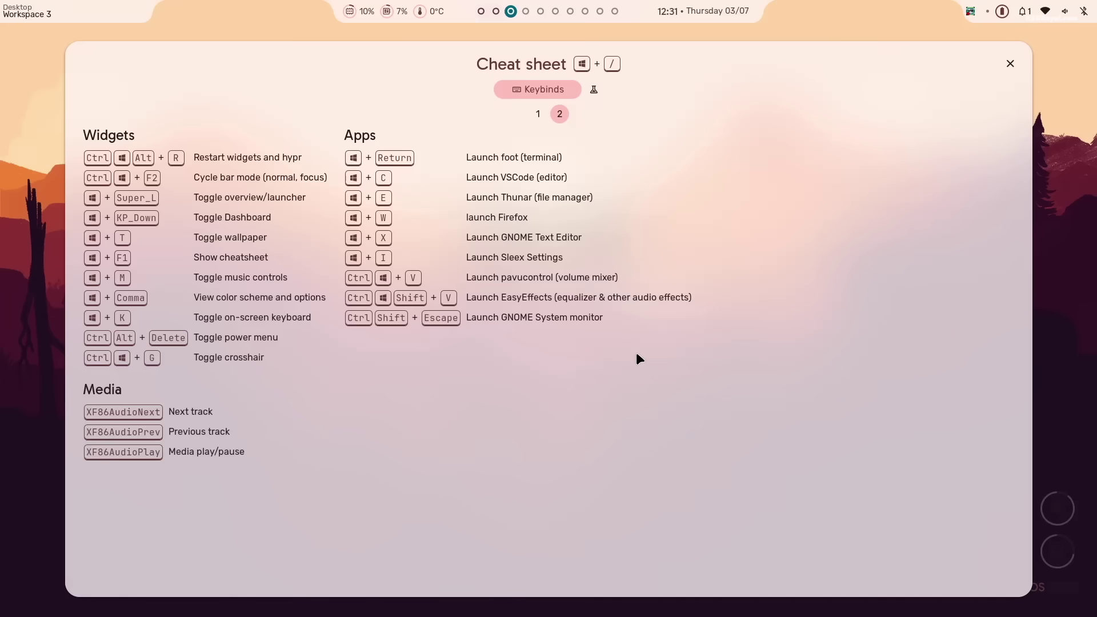
click(592, 92)
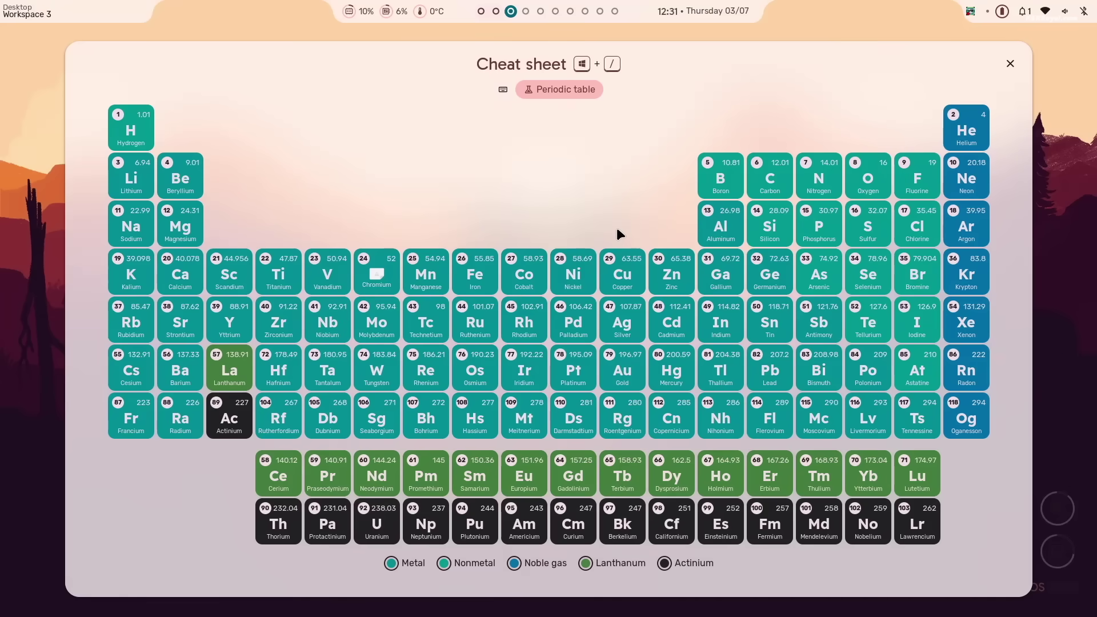
key(ctrl+Page_Up)
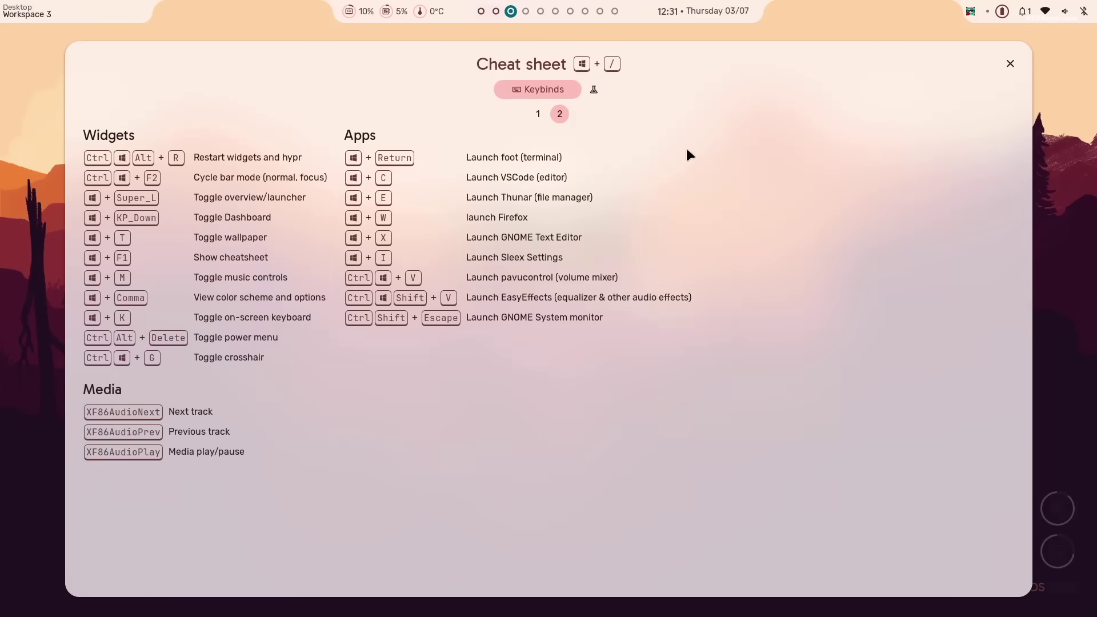
click(538, 114)
key(super+q)
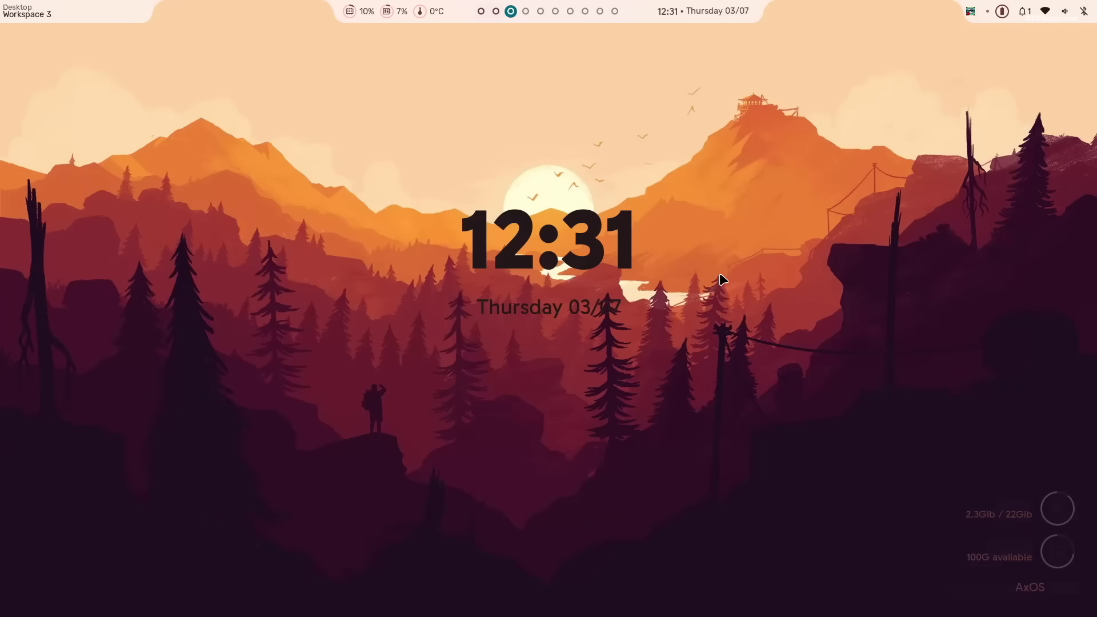
Open an enlarged terminal and confirm with echo $SHELL that the shell is /bin/bash.
key(super+Return)
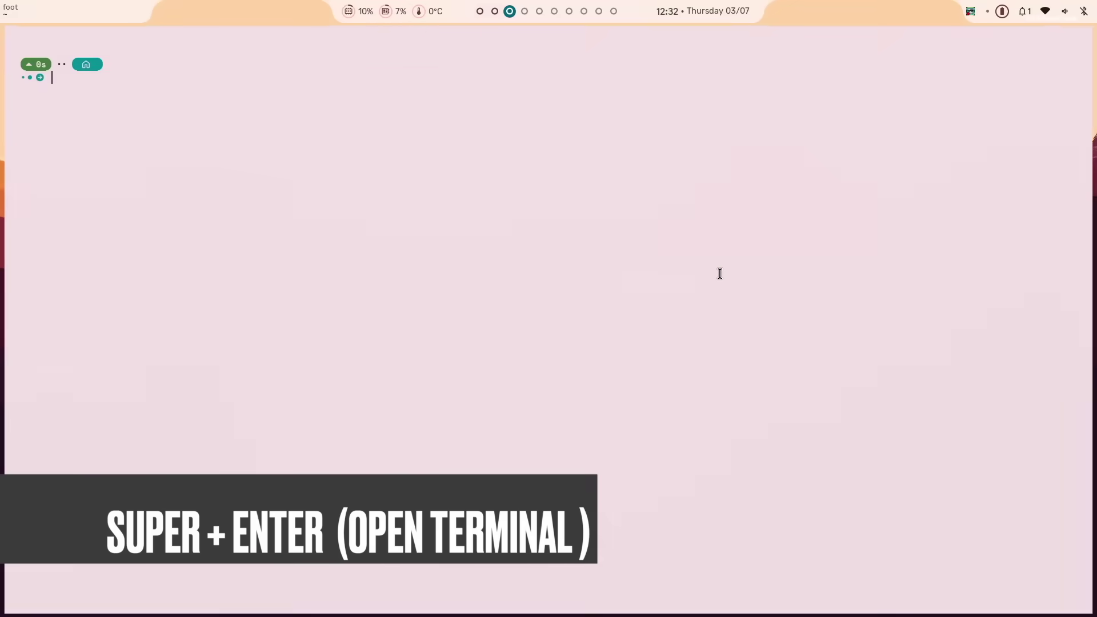
key(ctrl+plus)
key(ctrl+plus)
key(ctrl+plus)
text(echo $SHELL)
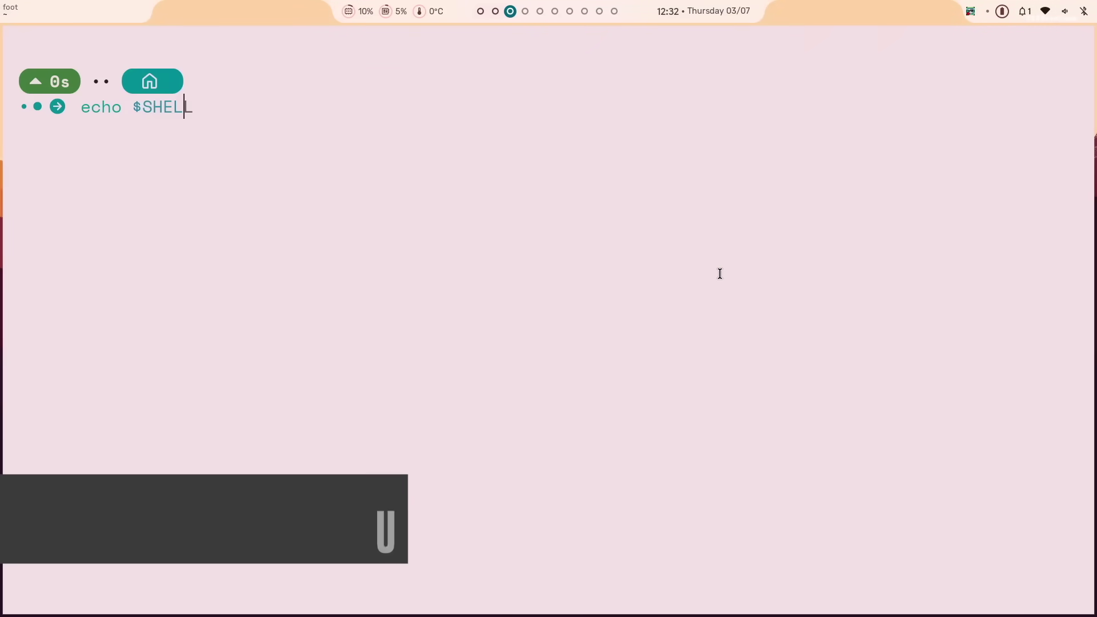
key(Return)
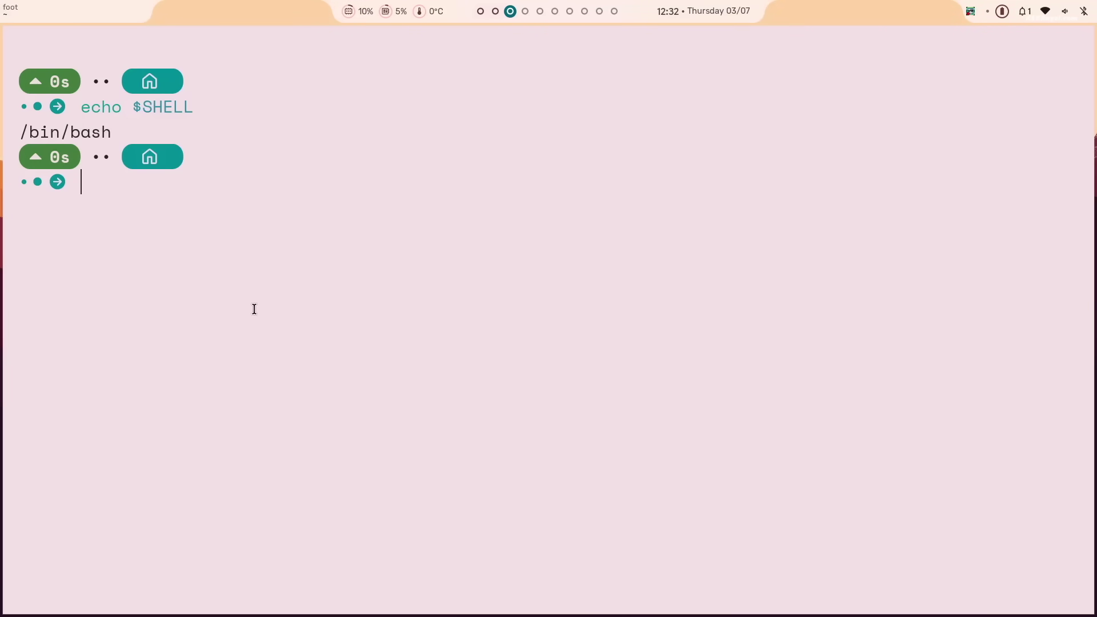
double_click(78, 131)
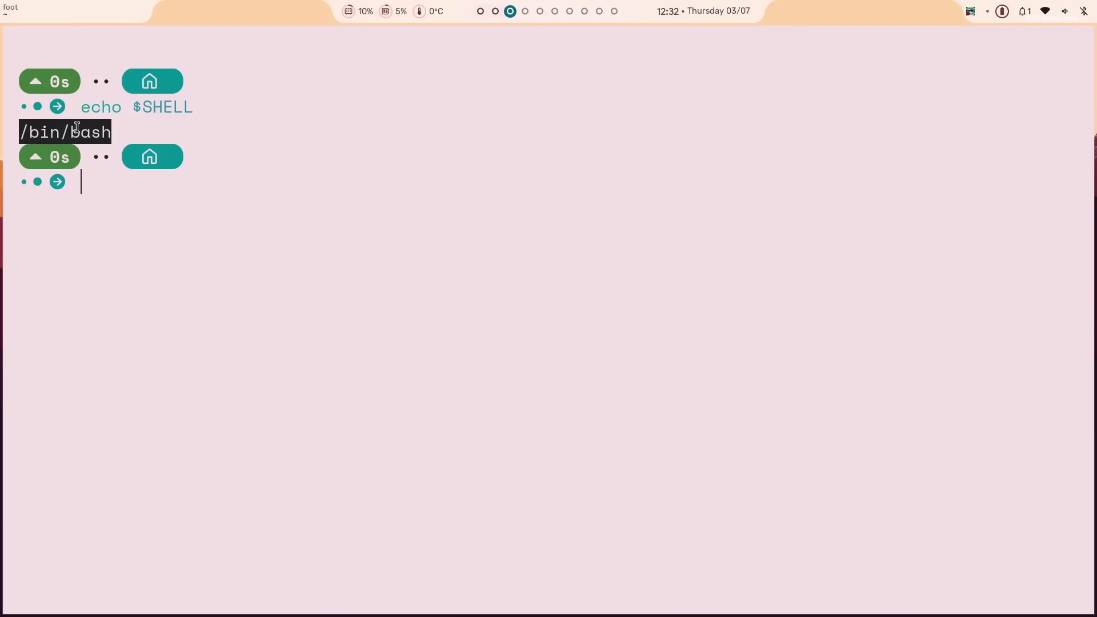
click(258, 310)
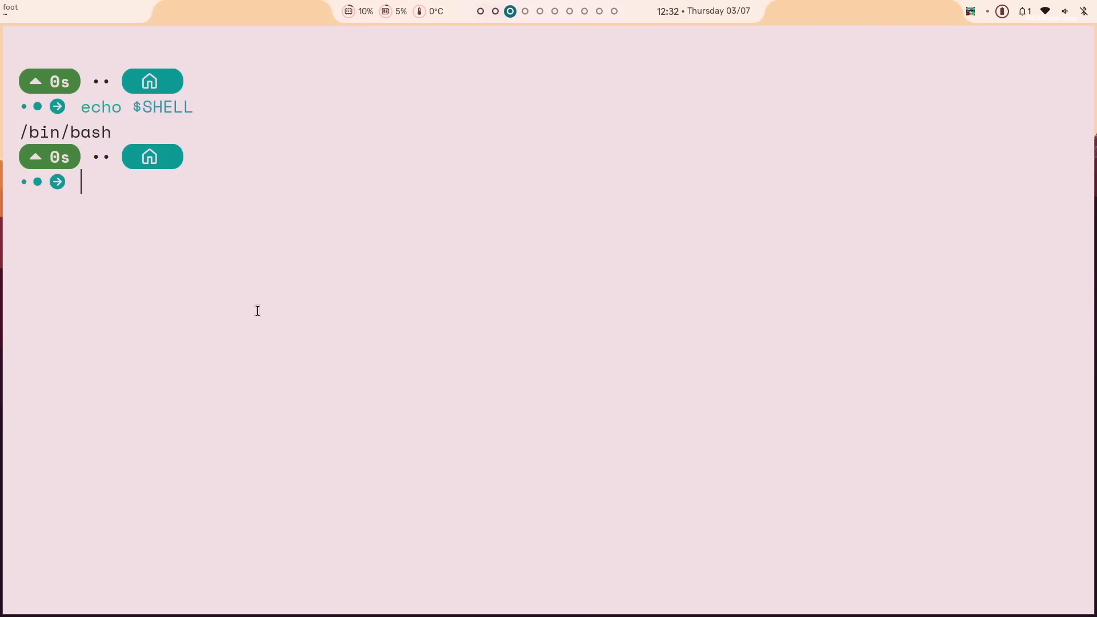
List the ~/.config folder and start opening foot/foot.ini in nano.
text(cd ~/.config/)
key(Return)
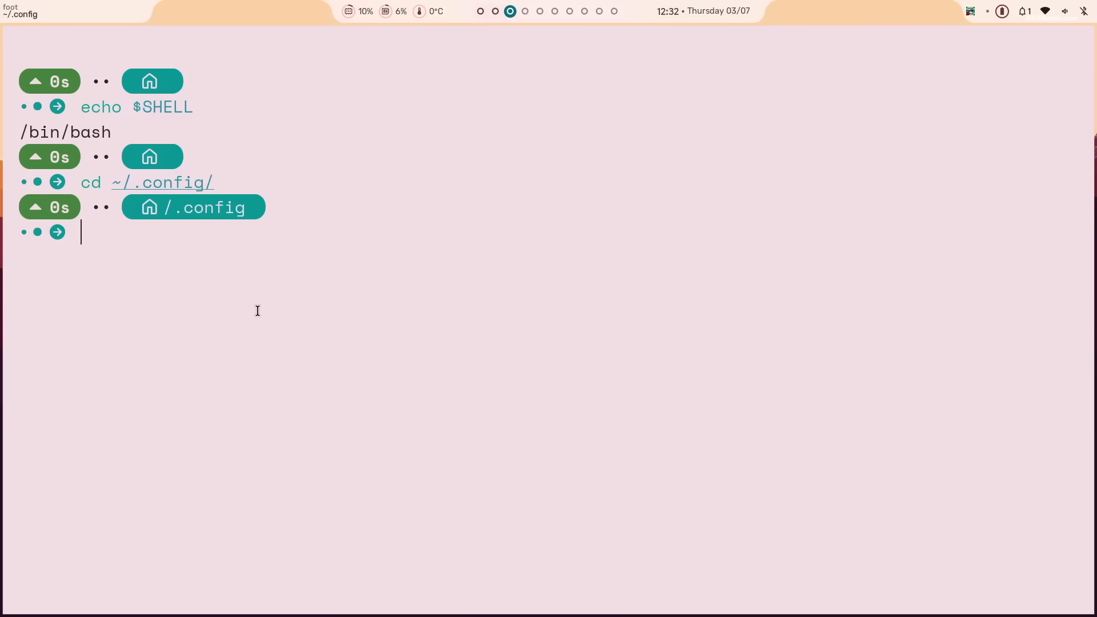
text(ls)
key(Return)
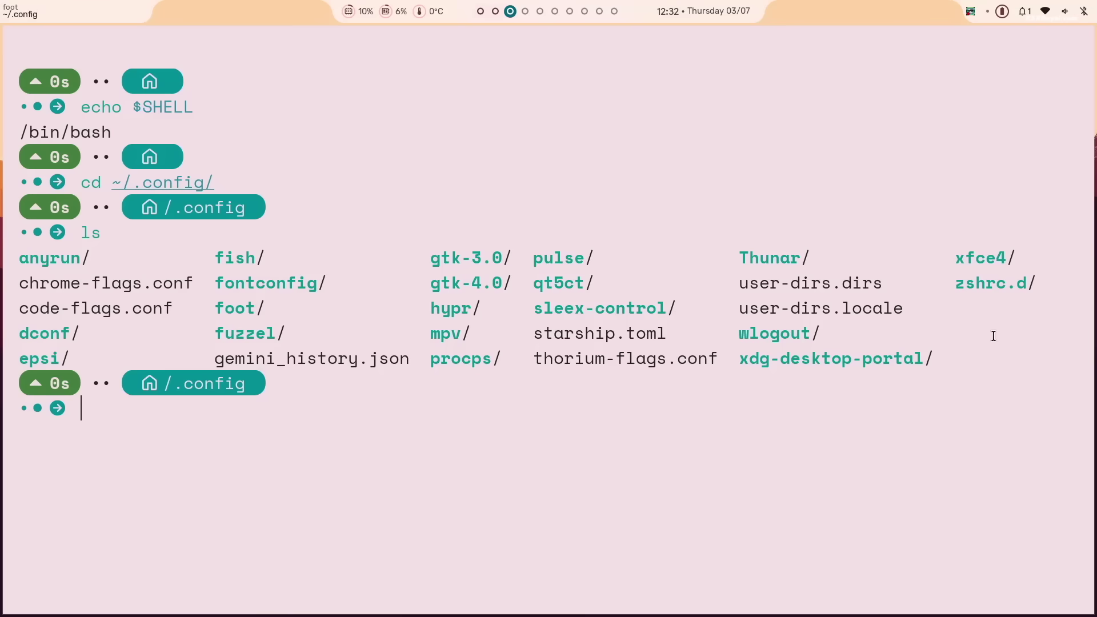
drag(989, 341, 6, 270)
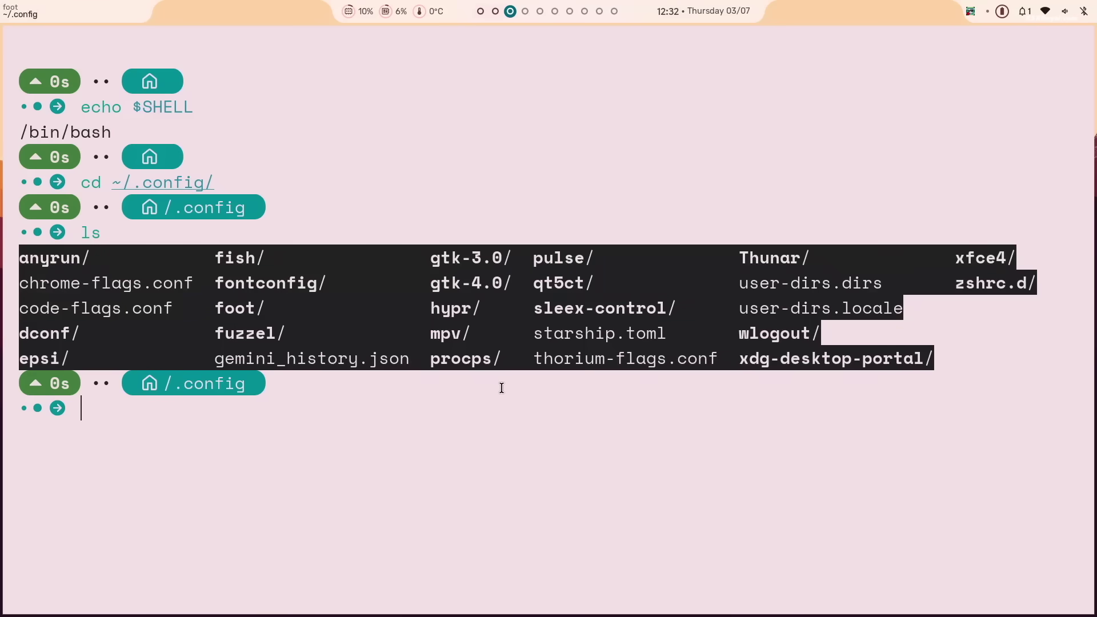
click(460, 421)
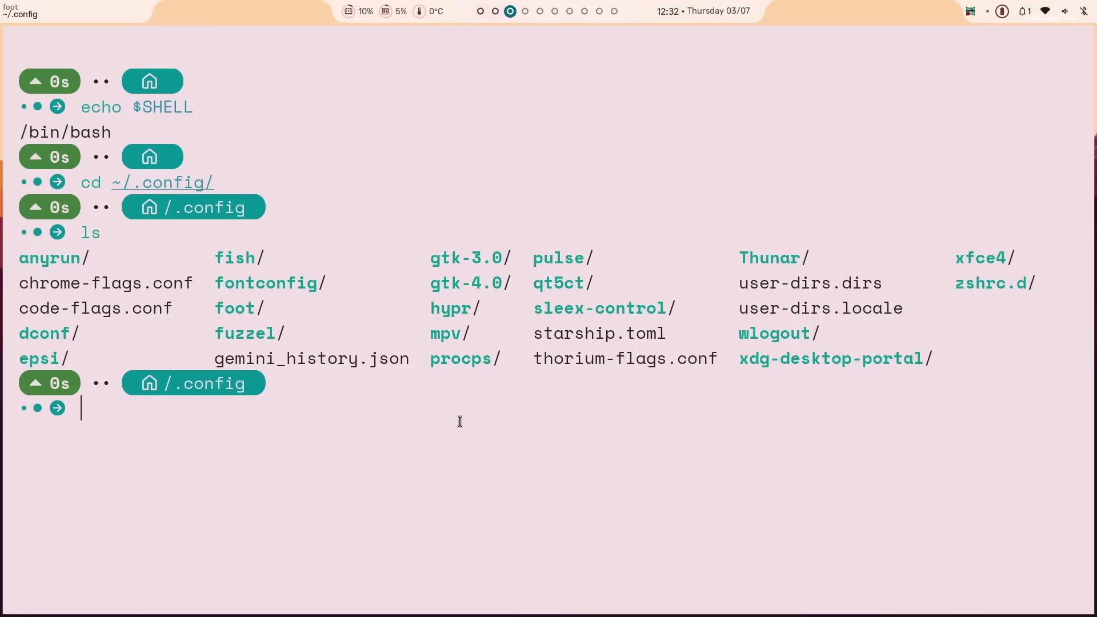
text(nano fo)
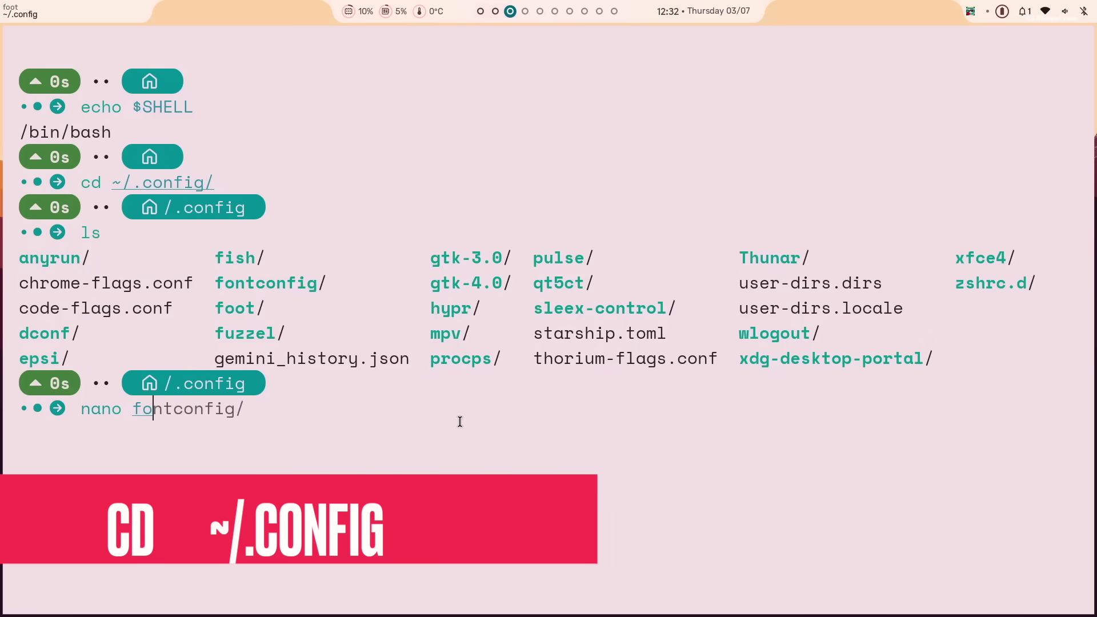
text(ot/)
key(Right)
Change the font size in foot/foot.ini from 11 to 20, save it, and exit nano.
key(Return)
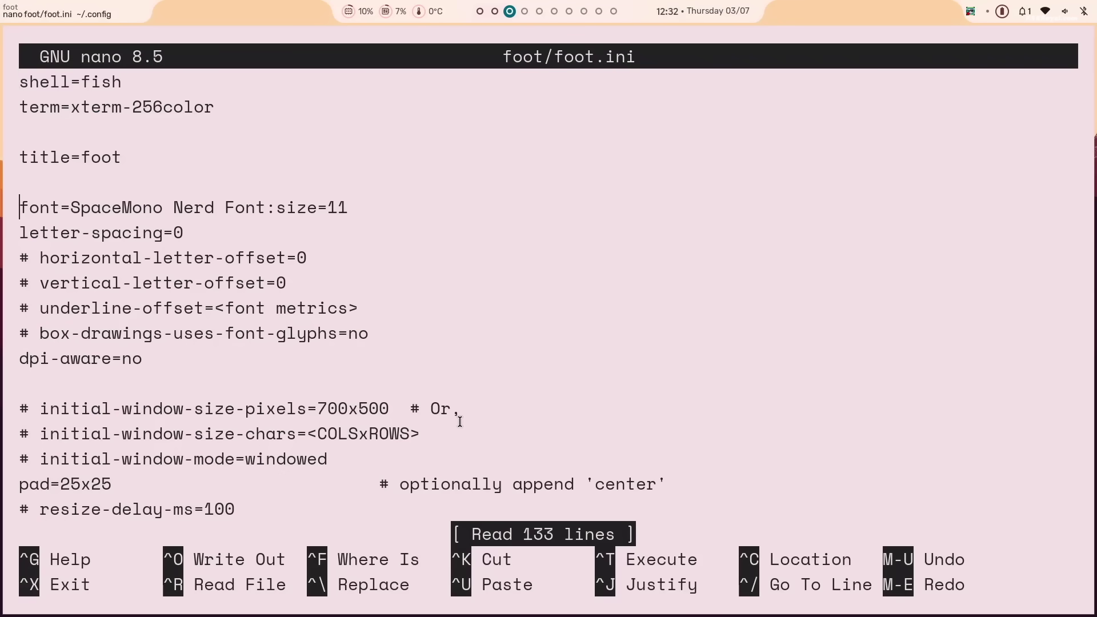
key(Right)
key(Right)
key(Right)
key(Right)
key(Right)
key(Right)
key(Right)
key(Right)
key(Right)
key(Right)
key(Right)
key(Right)
key(Right)
key(Right)
key(Right)
key(Right)
key(Right)
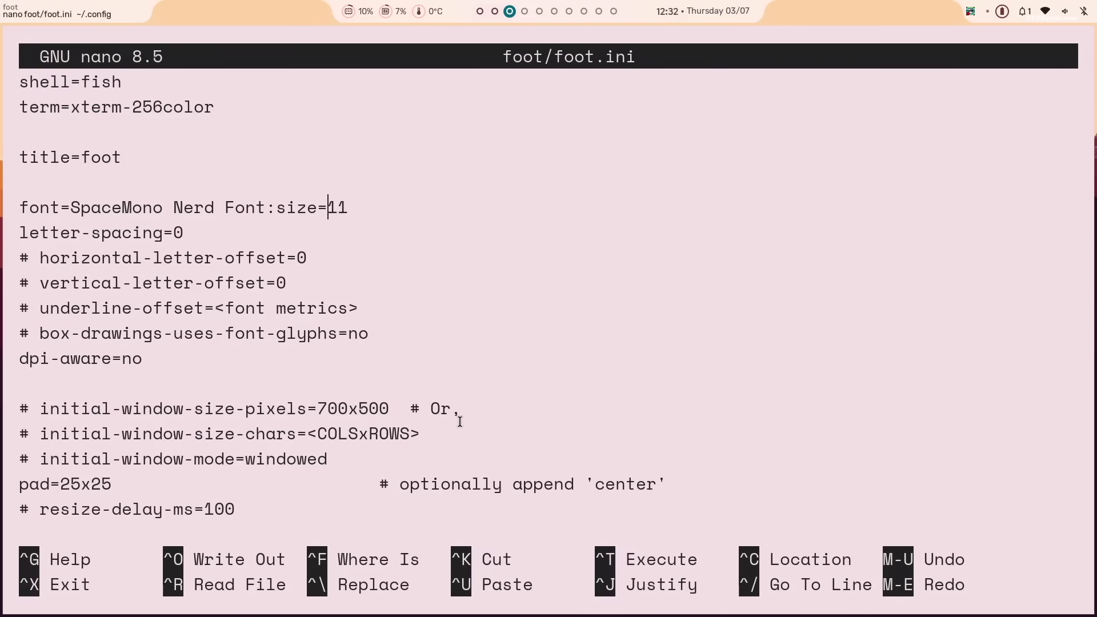
key(BackSpace)
key(BackSpace)
text(20)
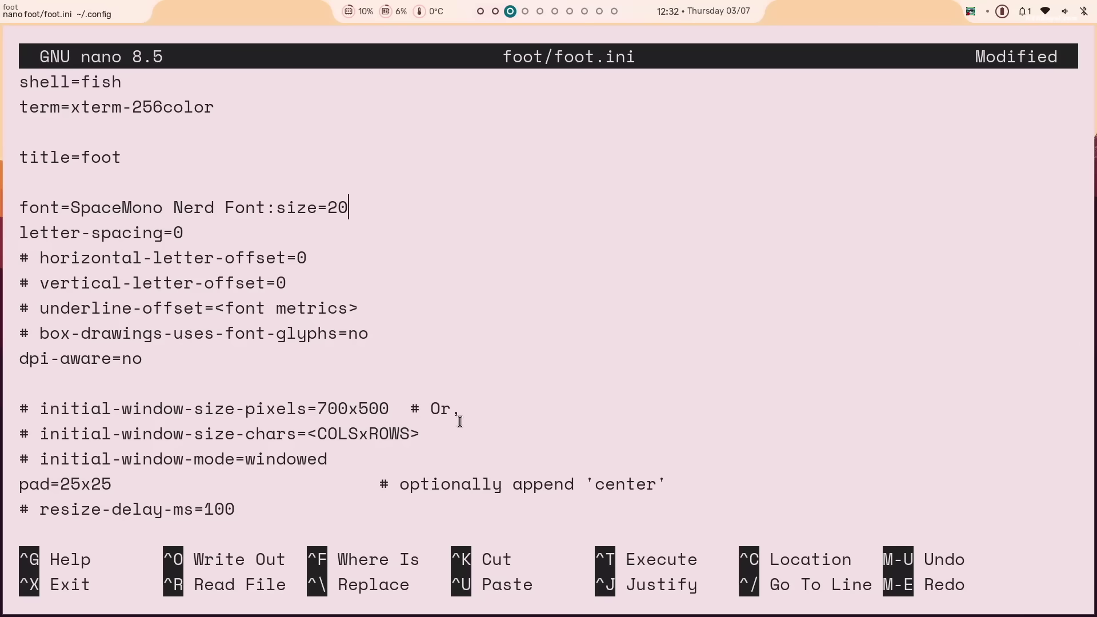
key(ctrl+o)
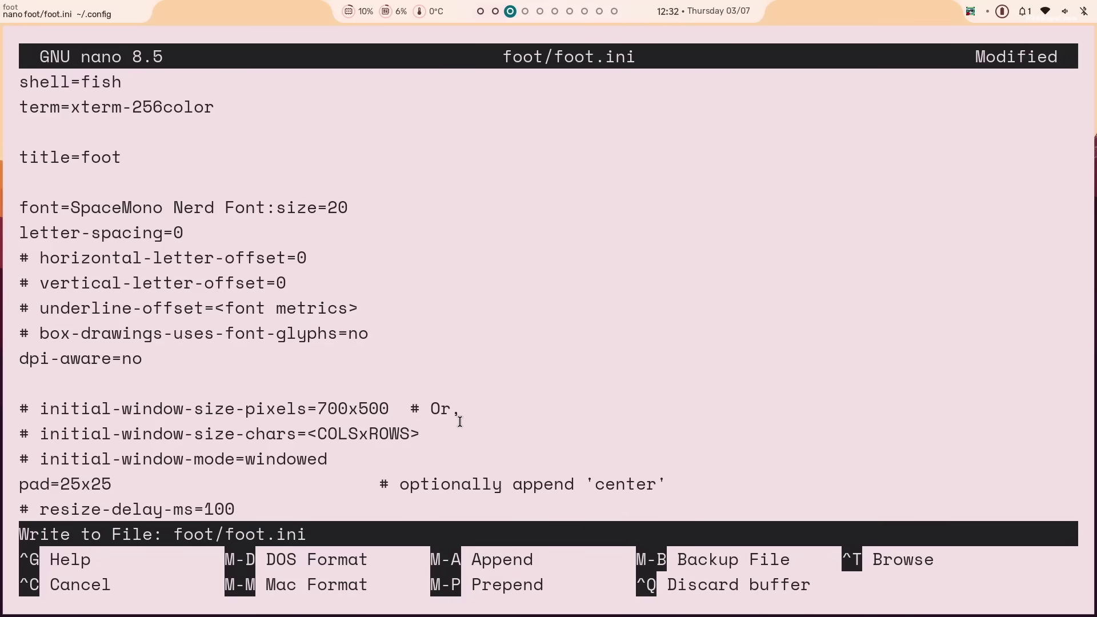
key(Return)
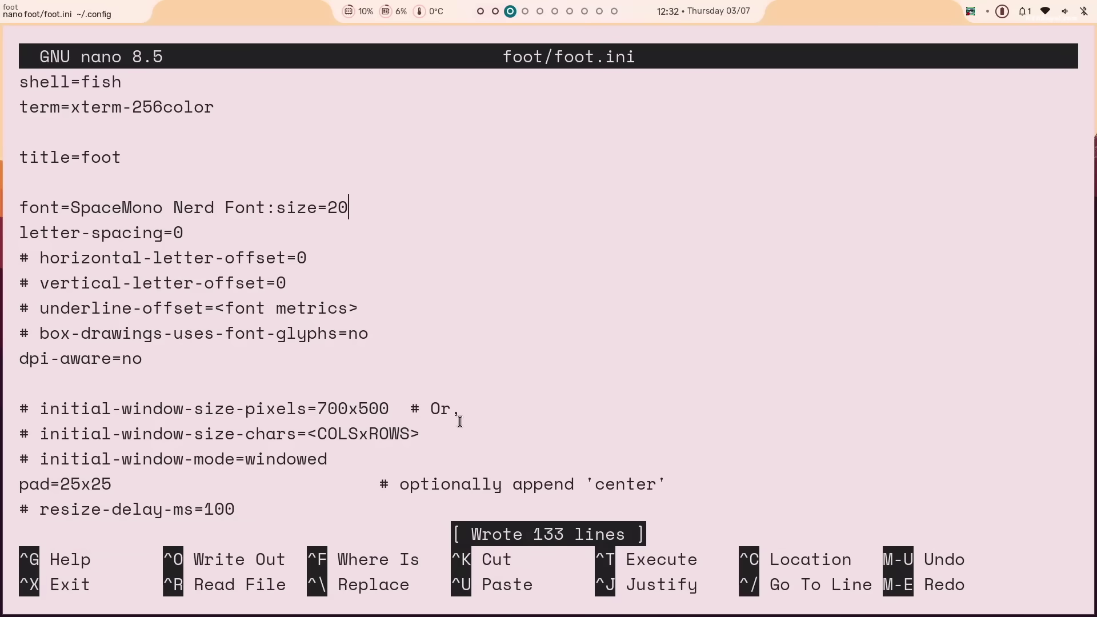
key(ctrl+x)
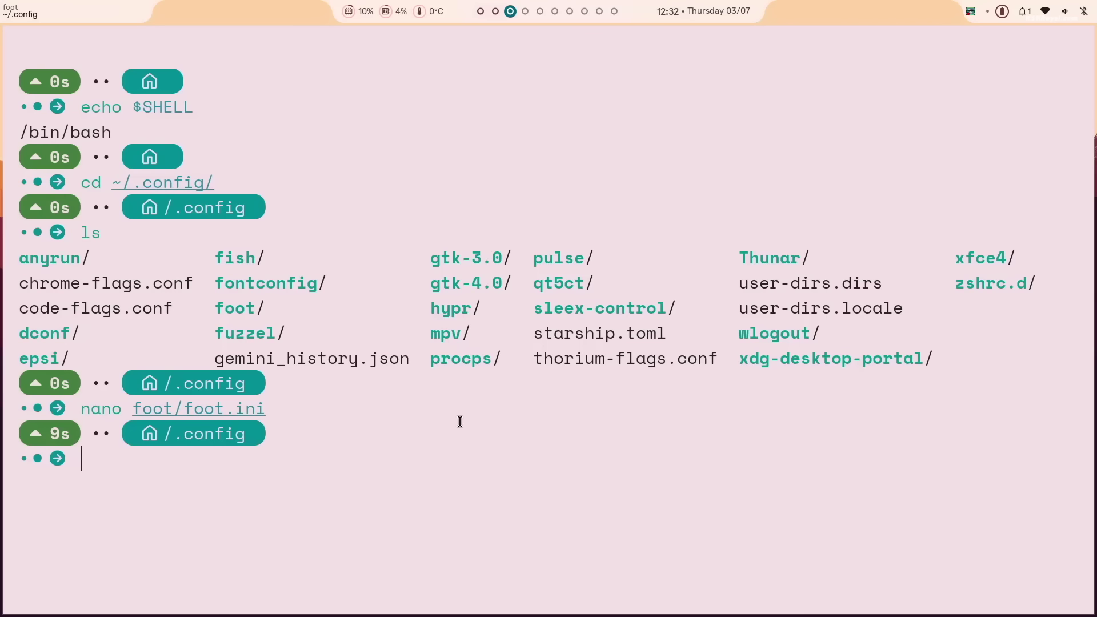
Reopen the terminal and run htop and fastfetch to show the system information.
key(super+q)
key(super+Return)
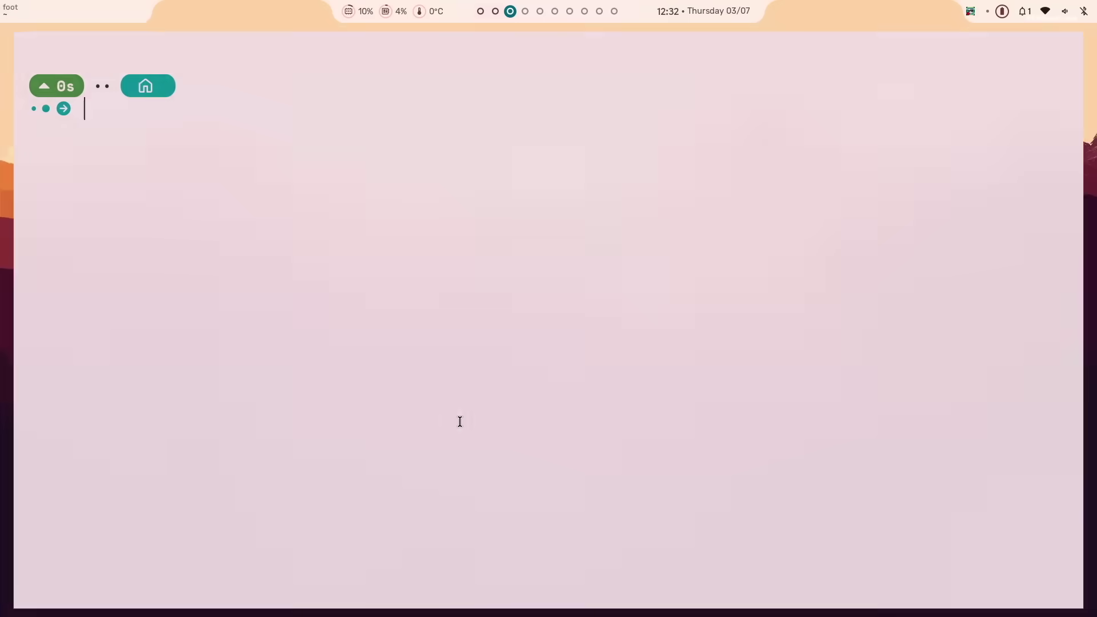
text(htop)
key(Return)
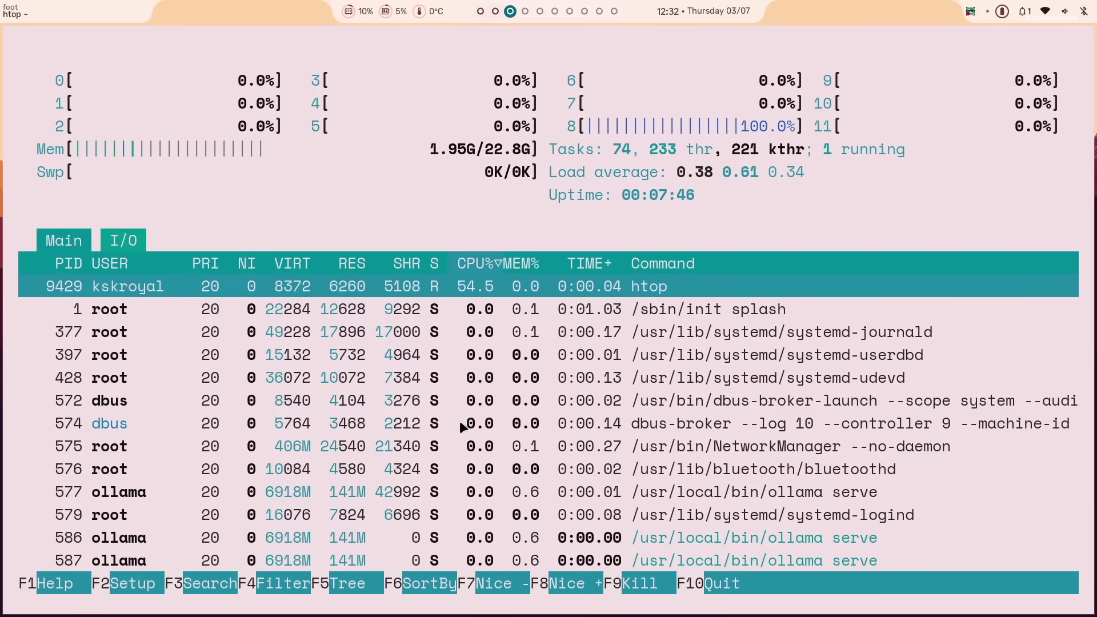
text(qfastfetch)
key(Return)
scroll(566, 456, up, 2)
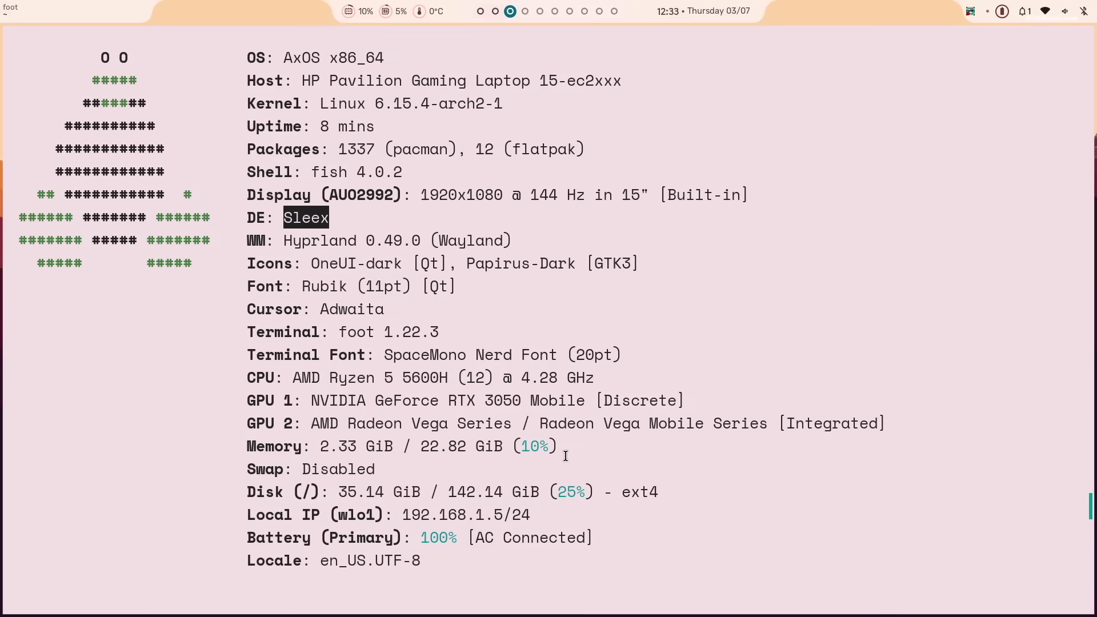
Open a new terminal and run epsi help.
text(htop)
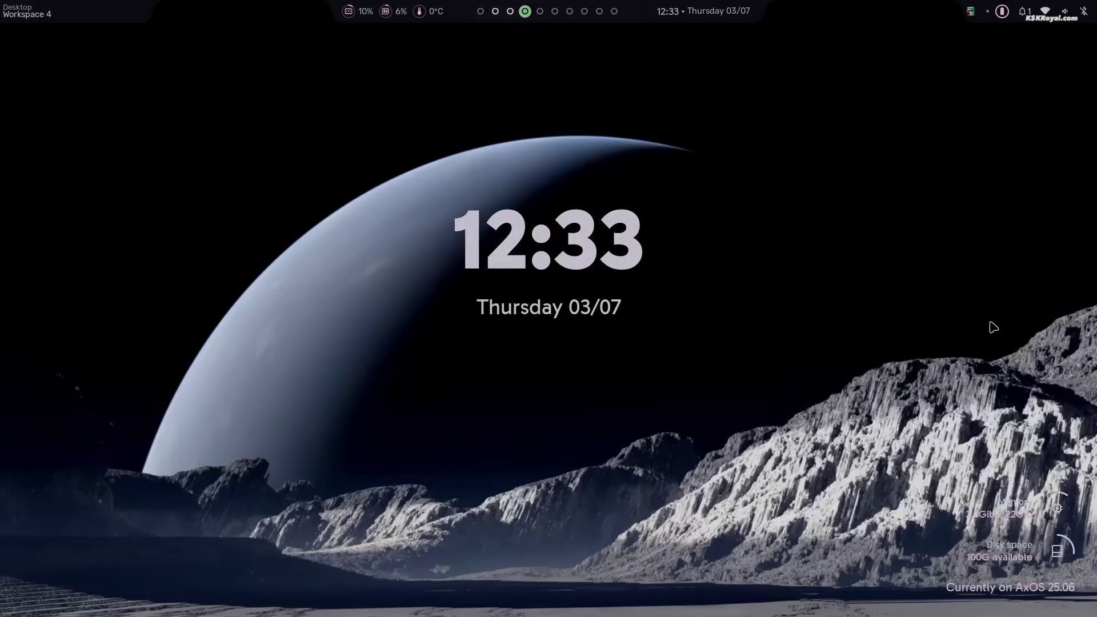
key(super+Return)
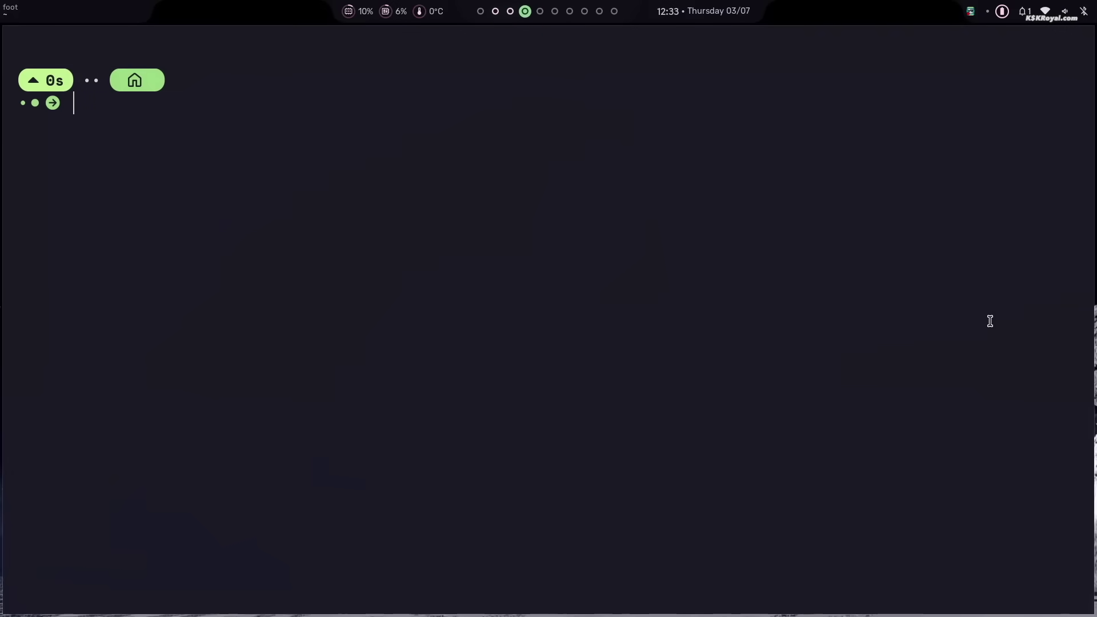
text(epsi)
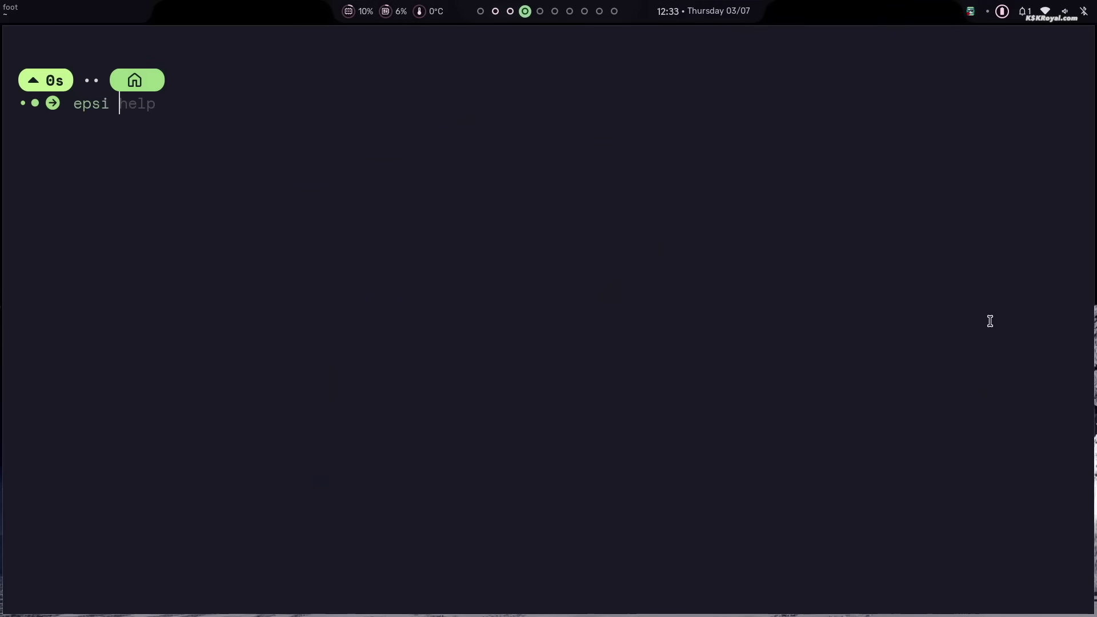
text( help)
key(Return)
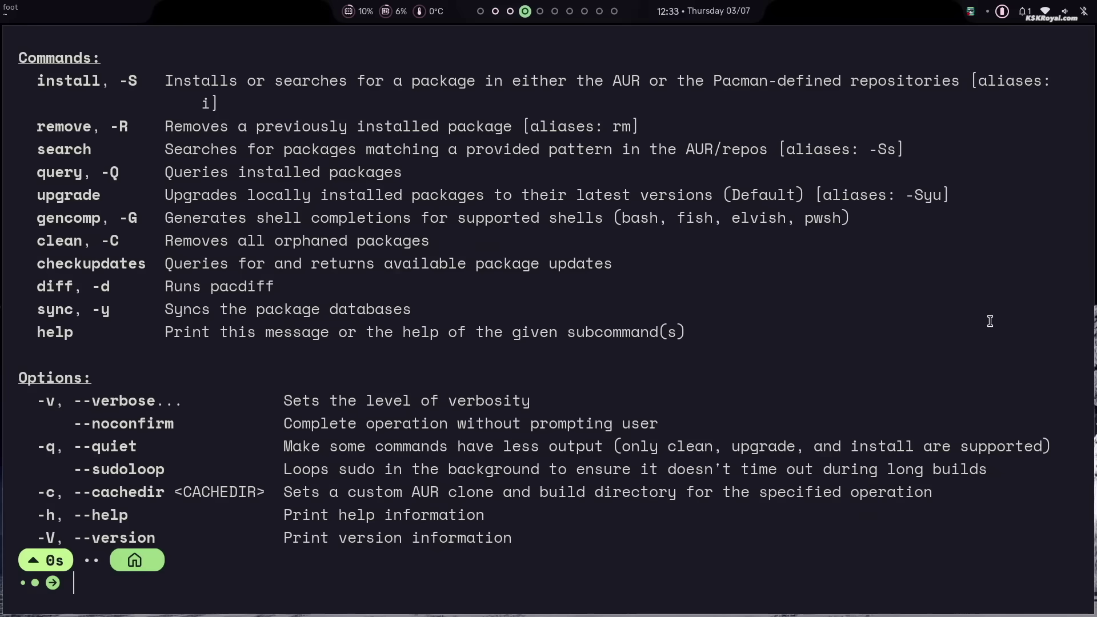
scroll(737, 521, up, 3)
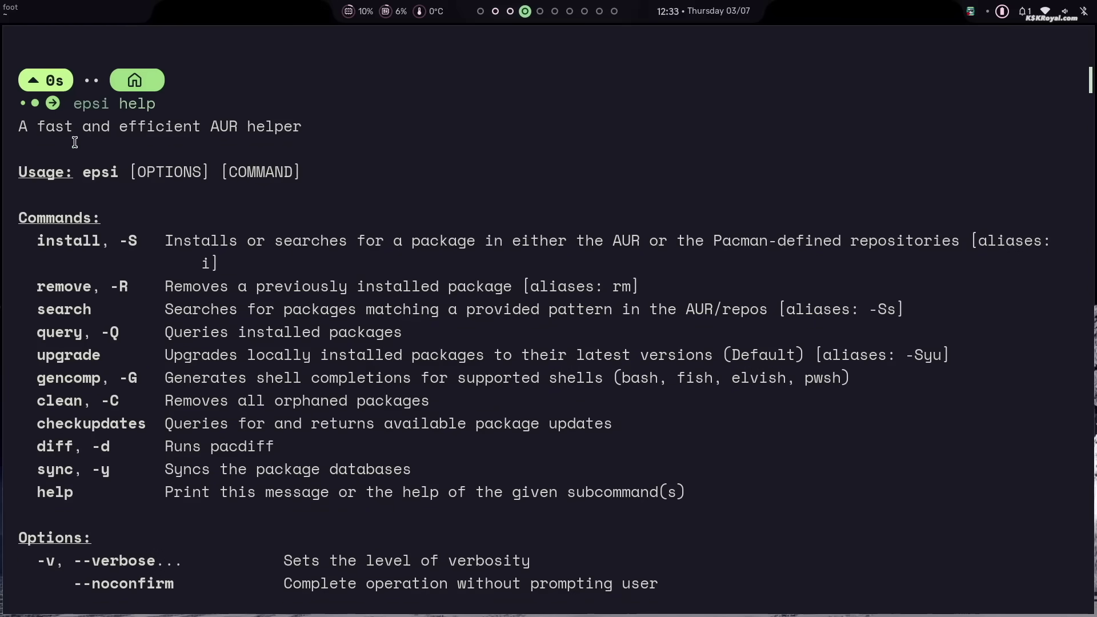
Highlight epsi's description and its install, remove, search, upgrade, gencomp, clean, checkupdates, diff and sync commands.
triple_click(84, 126)
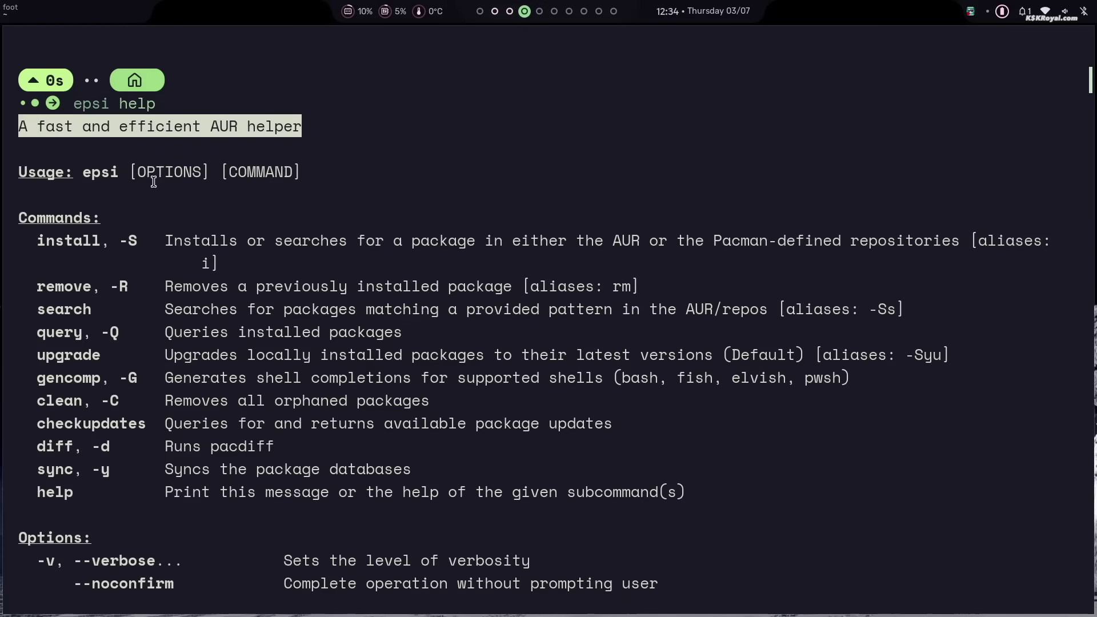
triple_click(59, 240)
double_click(74, 286)
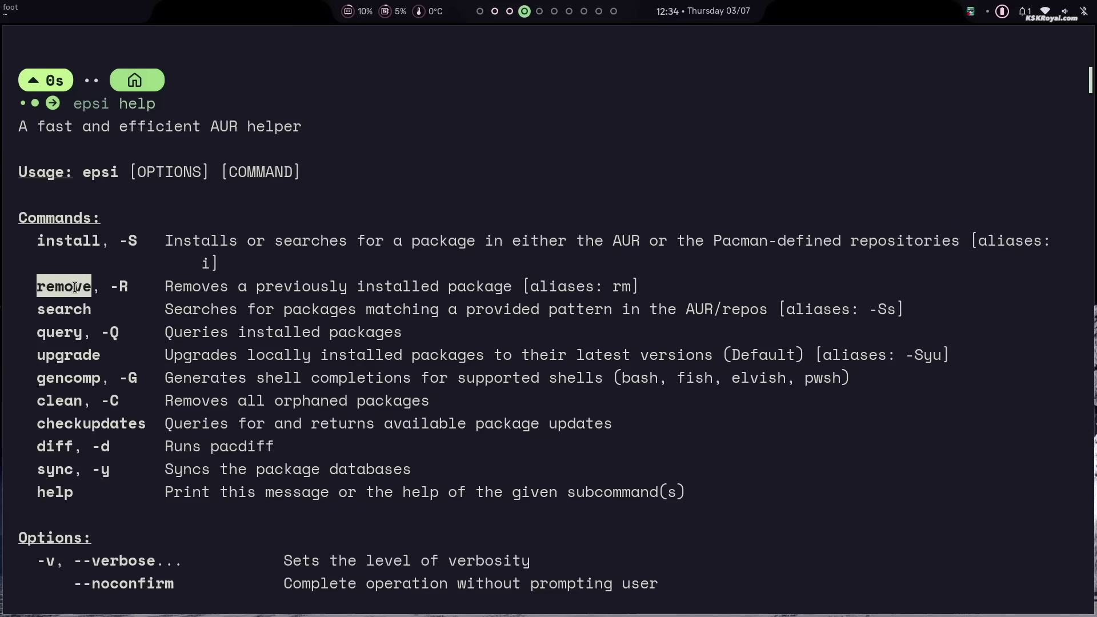
double_click(77, 309)
double_click(77, 355)
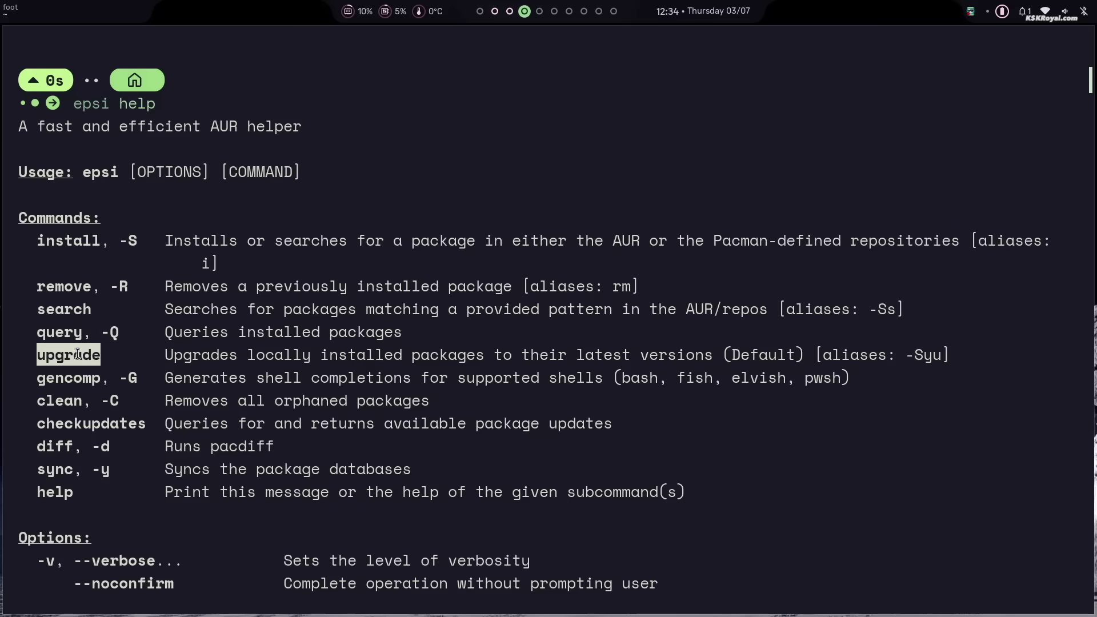
double_click(80, 381)
double_click(67, 399)
double_click(68, 421)
double_click(65, 448)
double_click(65, 470)
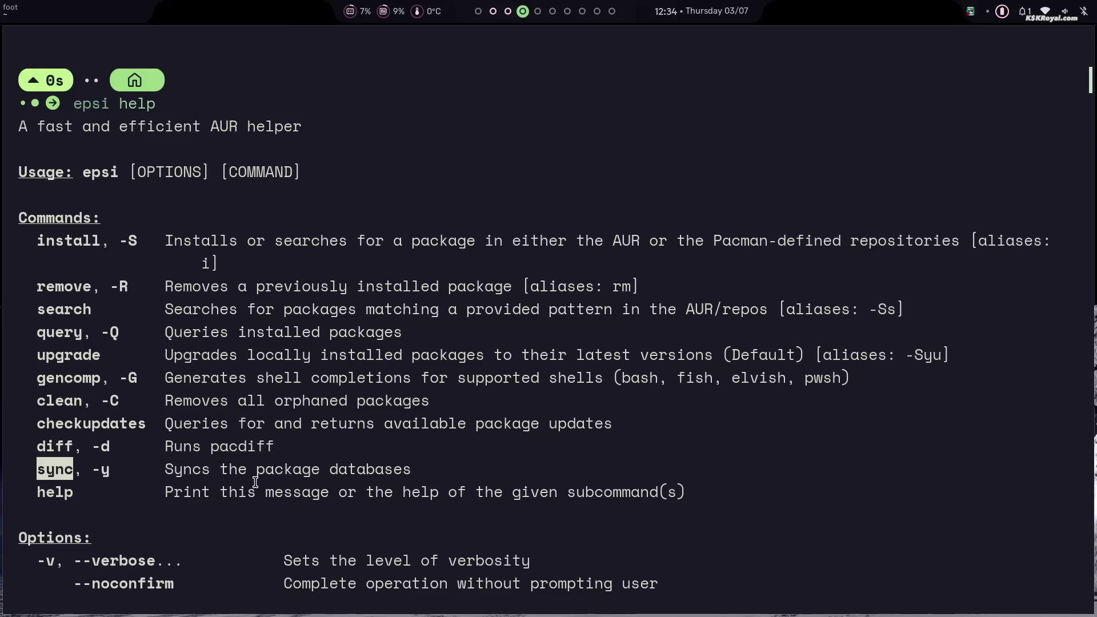
Sync the package databases with epsi sync, entering the sudo password.
key(ctrl+l)
text(epsi sync)
key(Return)
text(******)
key(Return)
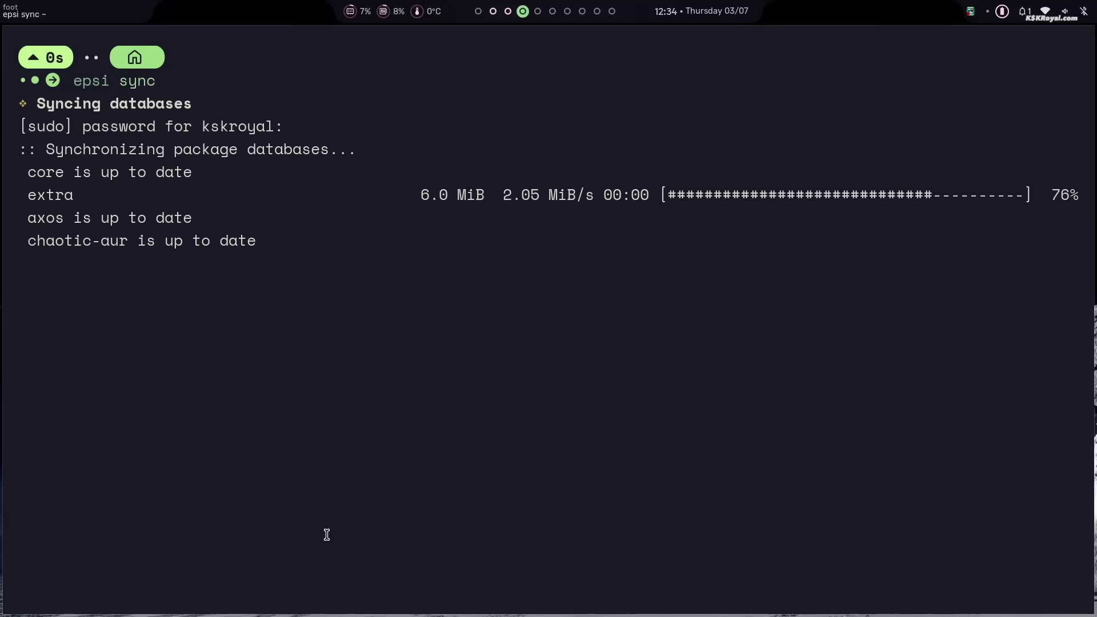
Install gcc with epsi as a normal user after running it as root is refused.
text(sudo )
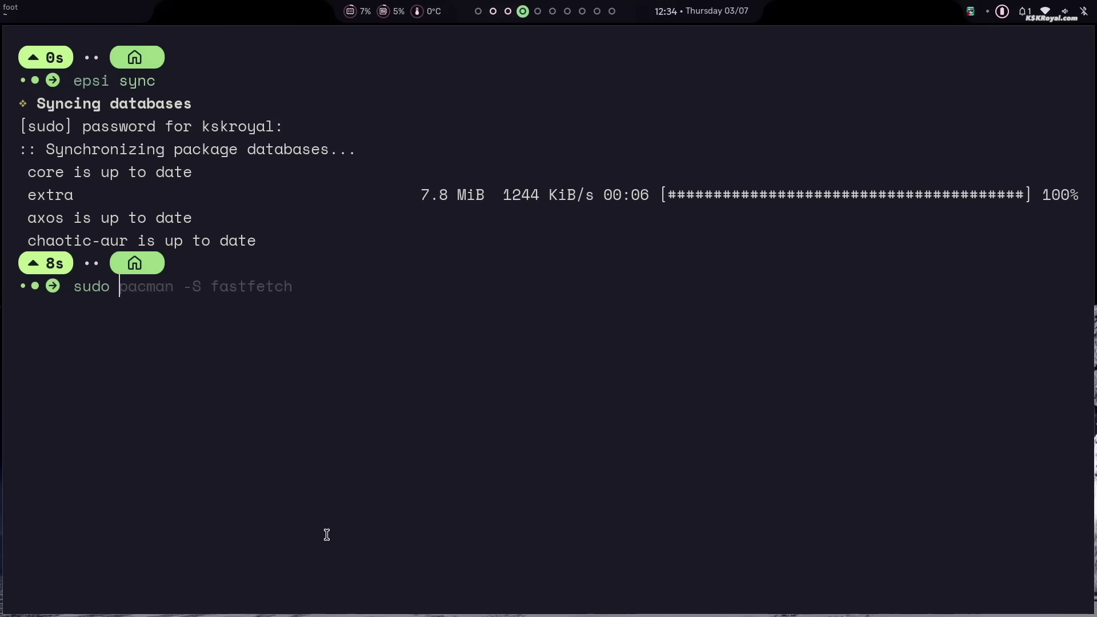
text(epsi install gcc)
key(Return)
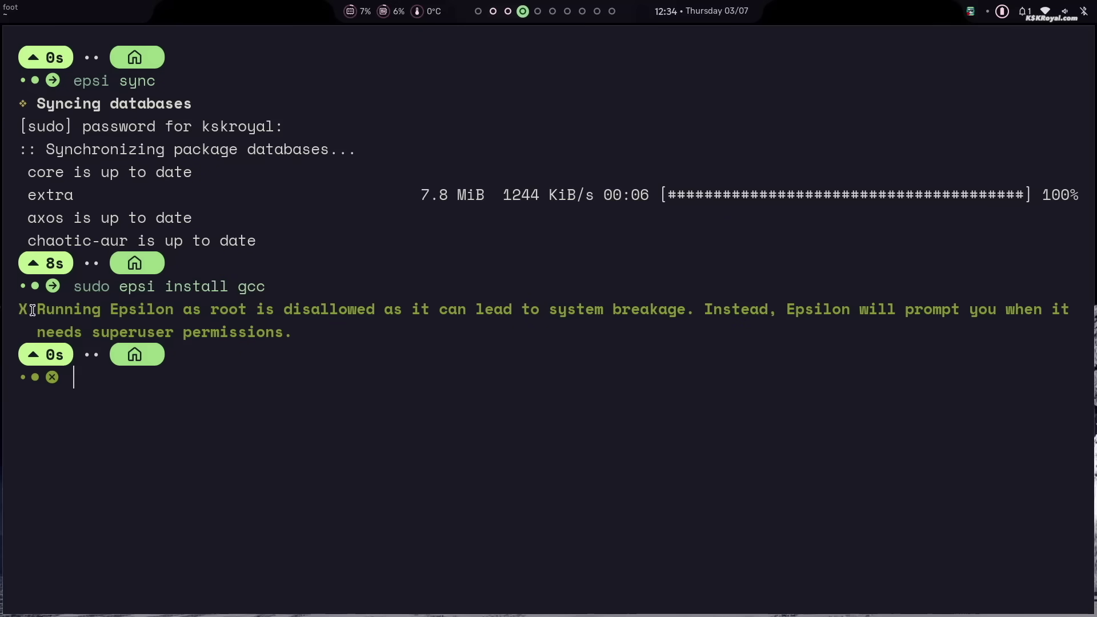
drag(31, 310, 1068, 330)
click(965, 472)
text(epsi install gcc)
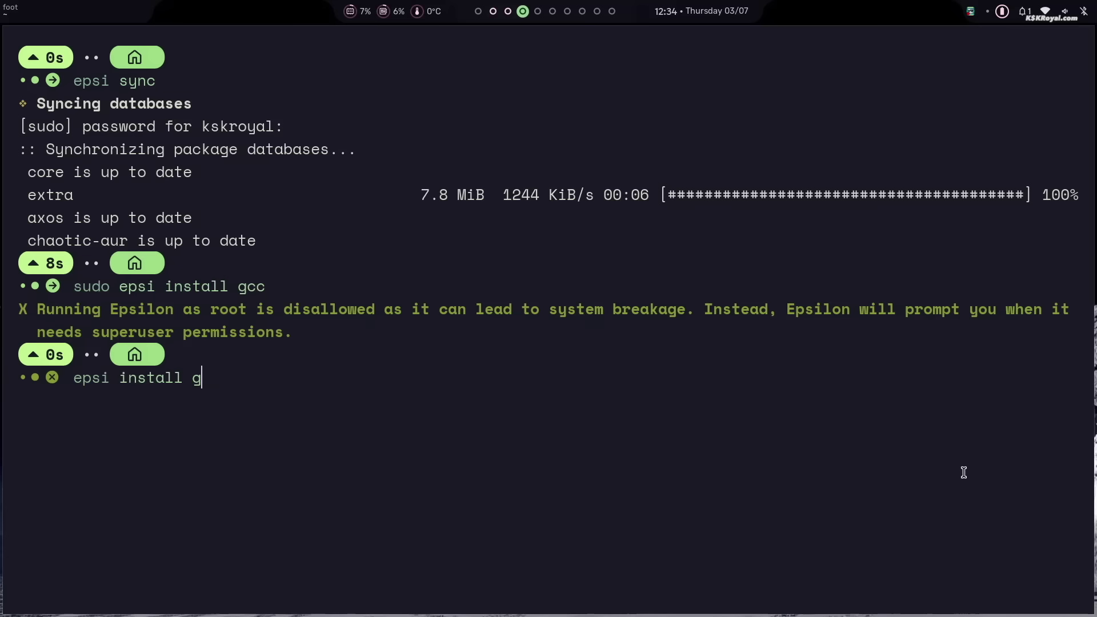
key(Return)
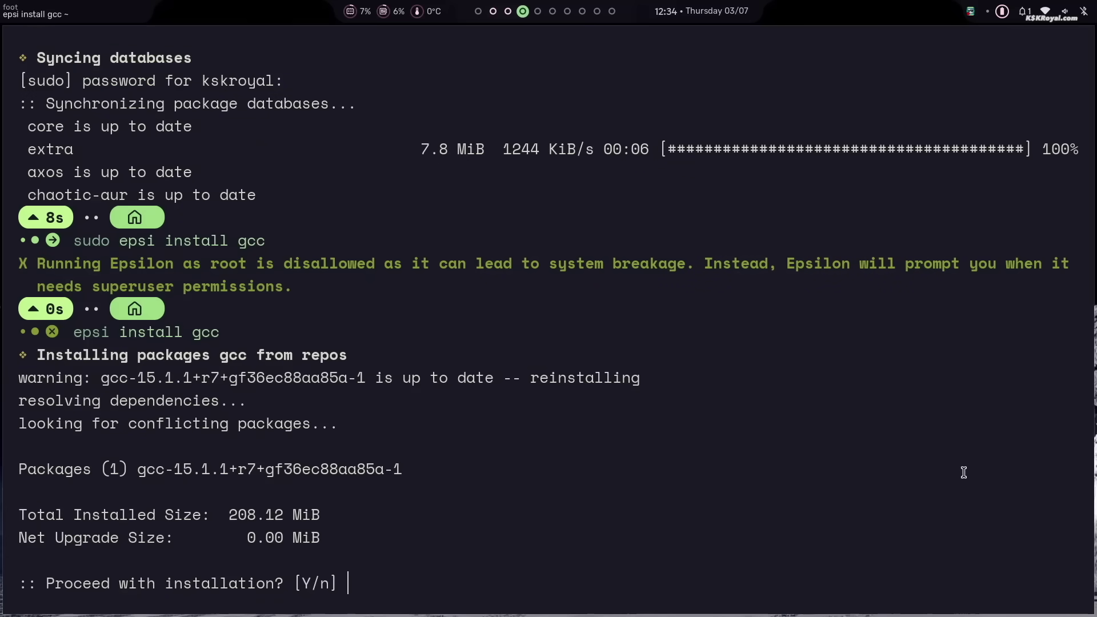
text(y)
key(Return)
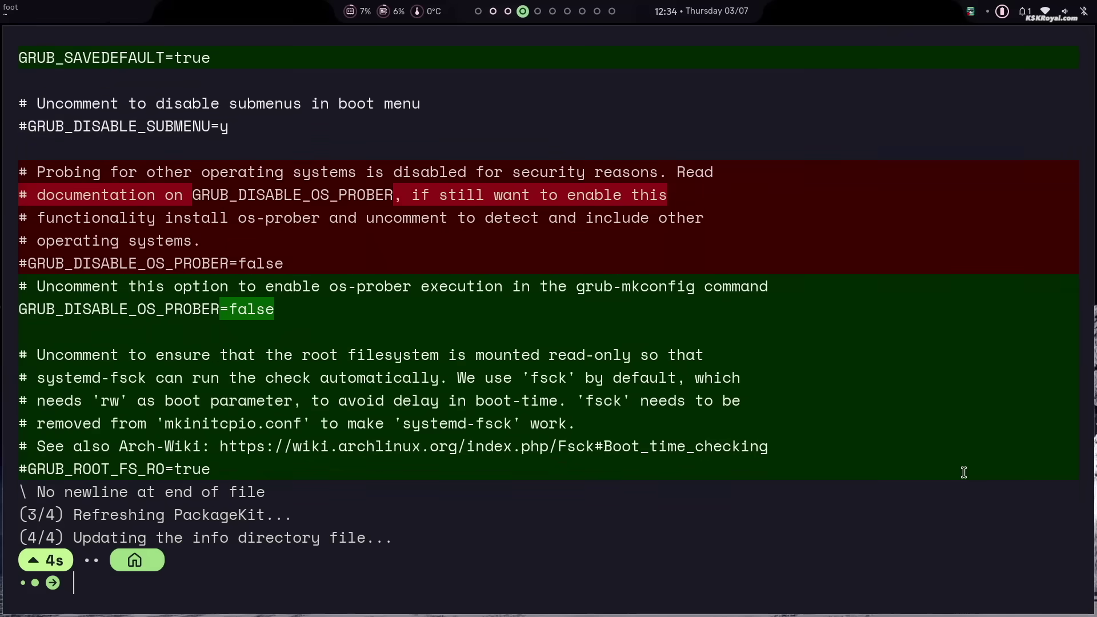
Install the sl package with epsi and run sl for the steam-train animation.
key(ctrl+l)
text(epsi )
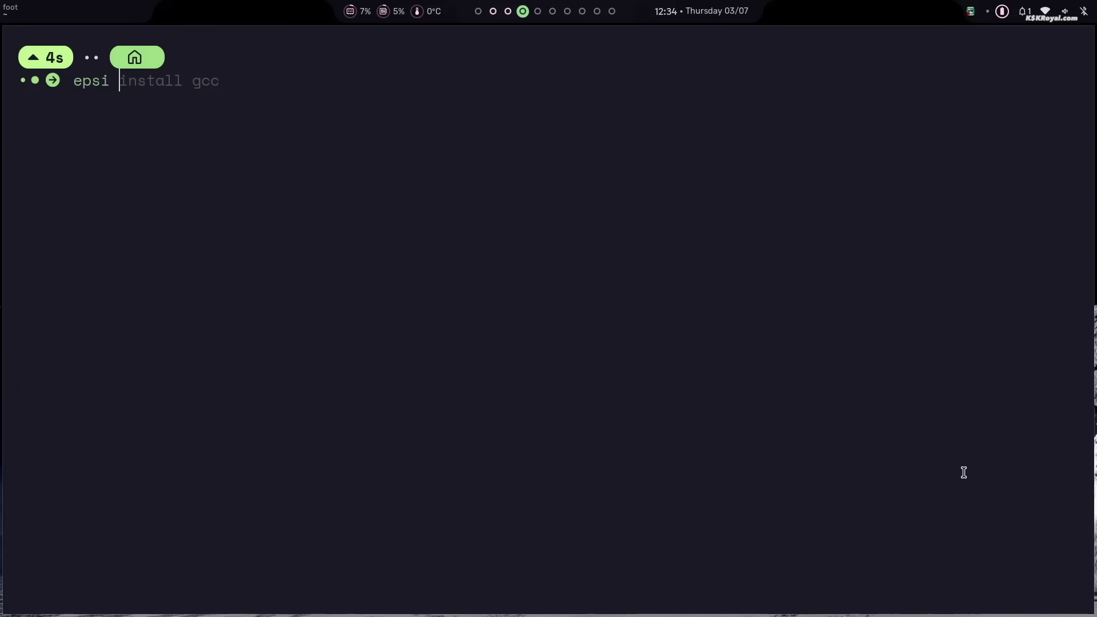
text(install sl)
key(Return)
text(y)
key(Return)
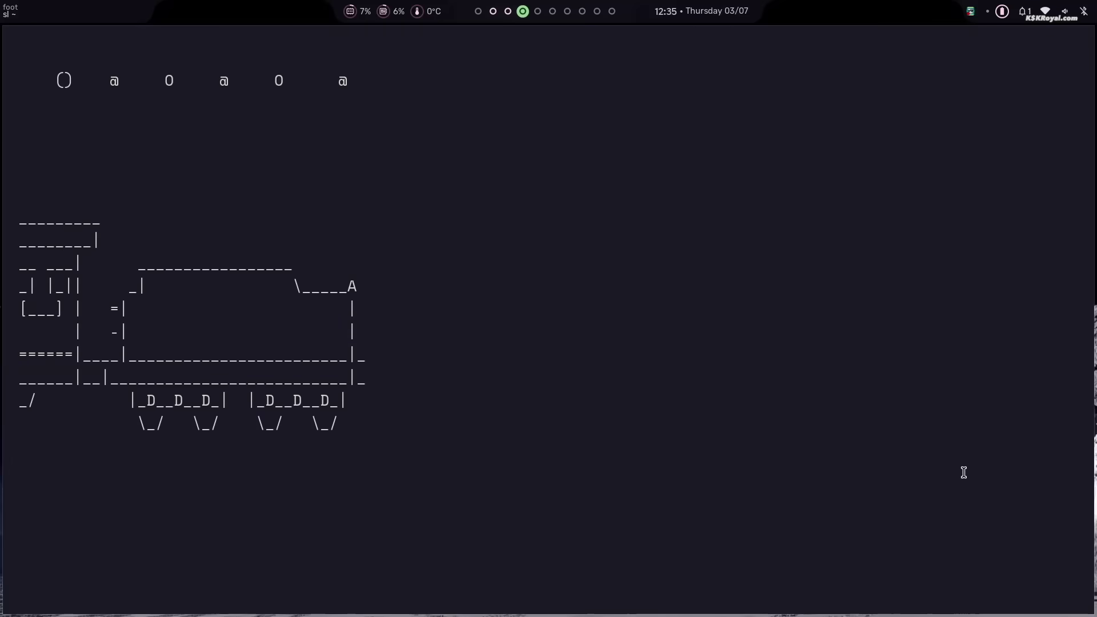
Uninstall the sl package with 'epsi remove sl', confirming with y.
text(epsi remov)
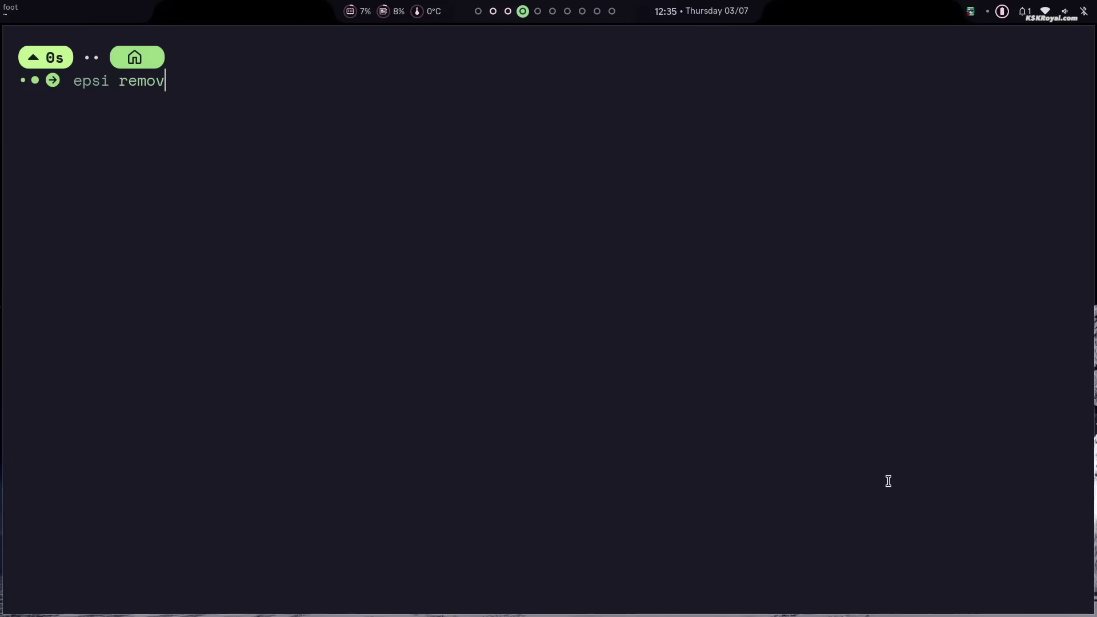
text(e sl)
key(Return)
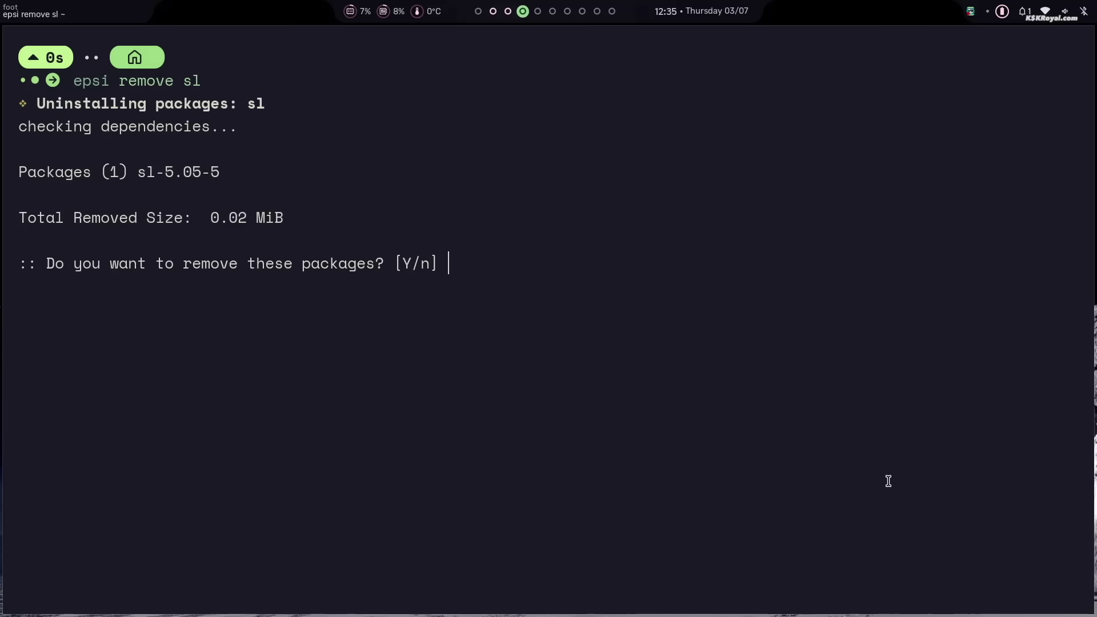
text(y)
key(Return)
Search the repositories and AUR for cmus with 'epsi search cmus' and scroll the results.
text(epsi searc)
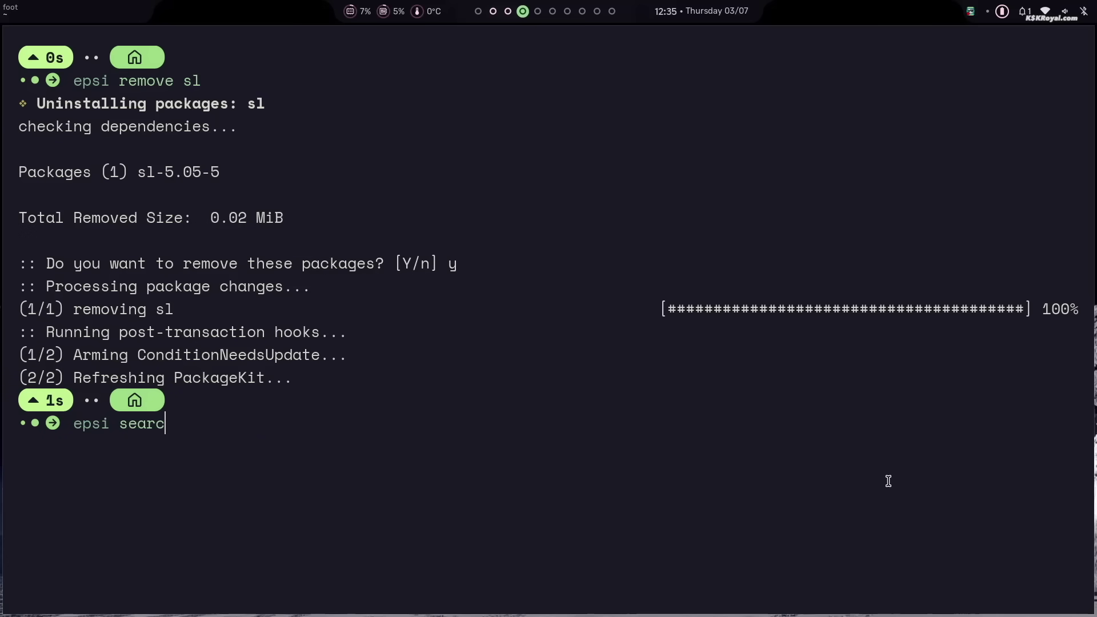
text(h cmus)
key(Return)
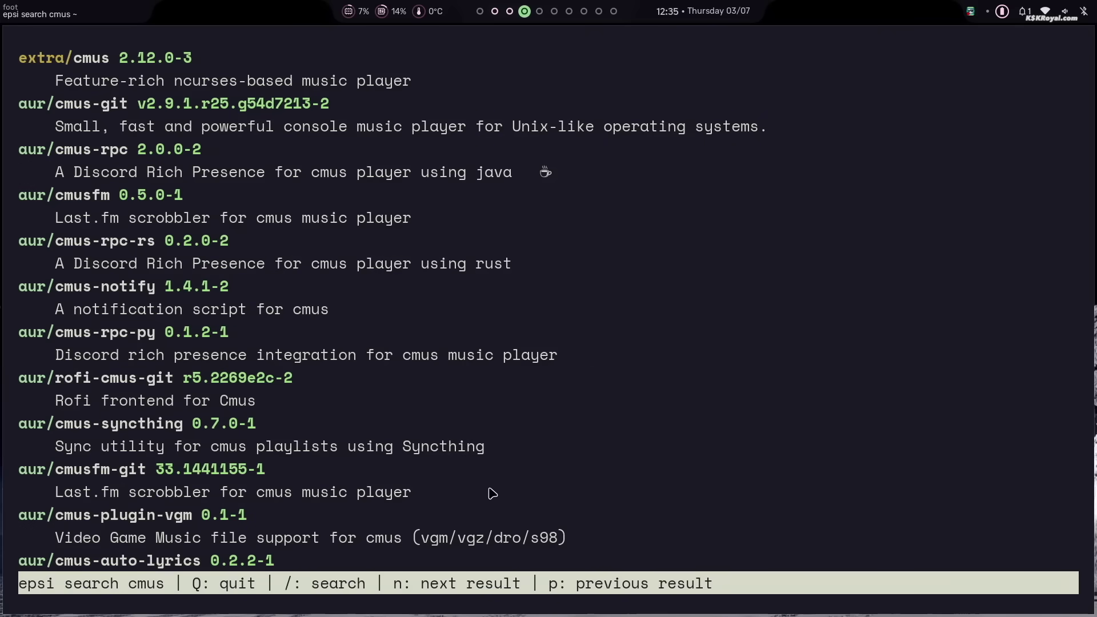
scroll(492, 493, down, 4)
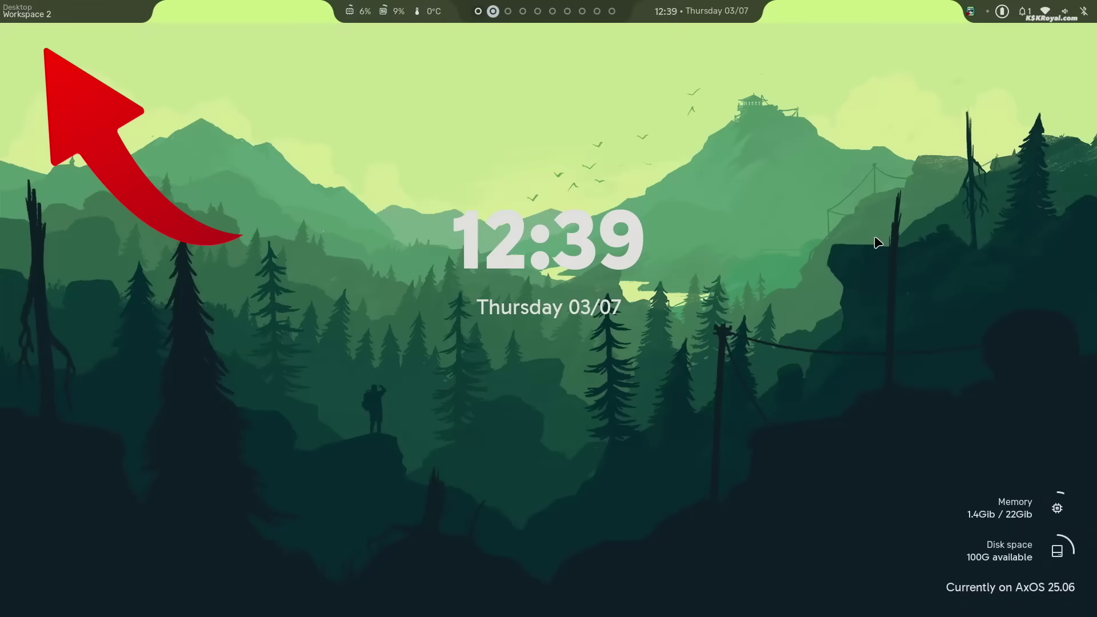
Launch LibreOffice Writer from the app launcher, then close the document and quit LibreOffice.
click(23, 12)
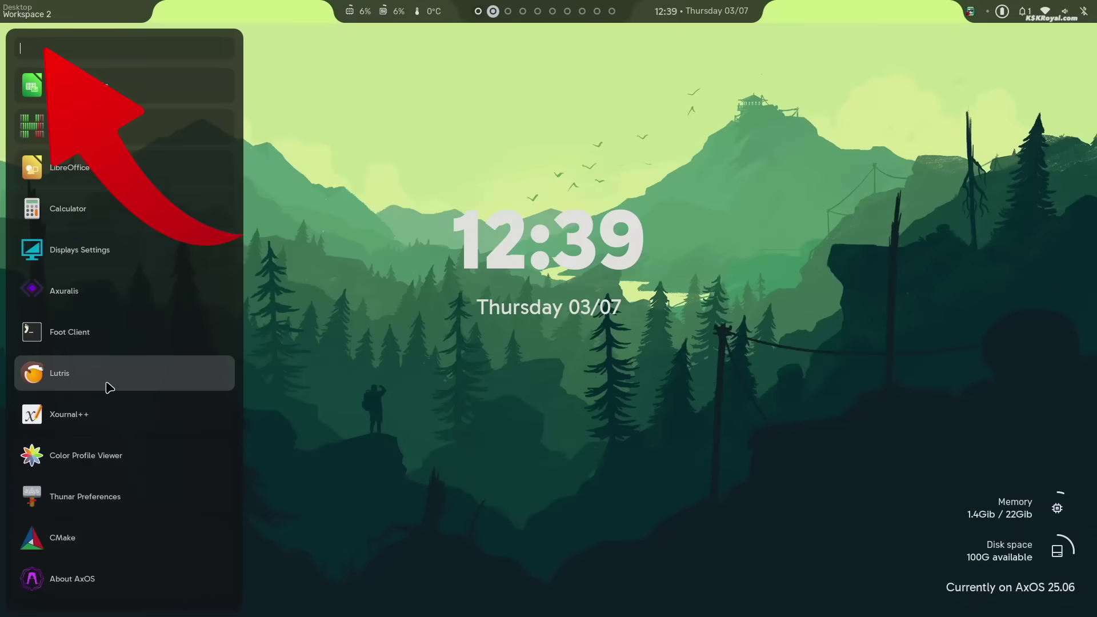
scroll(109, 388, down, 18)
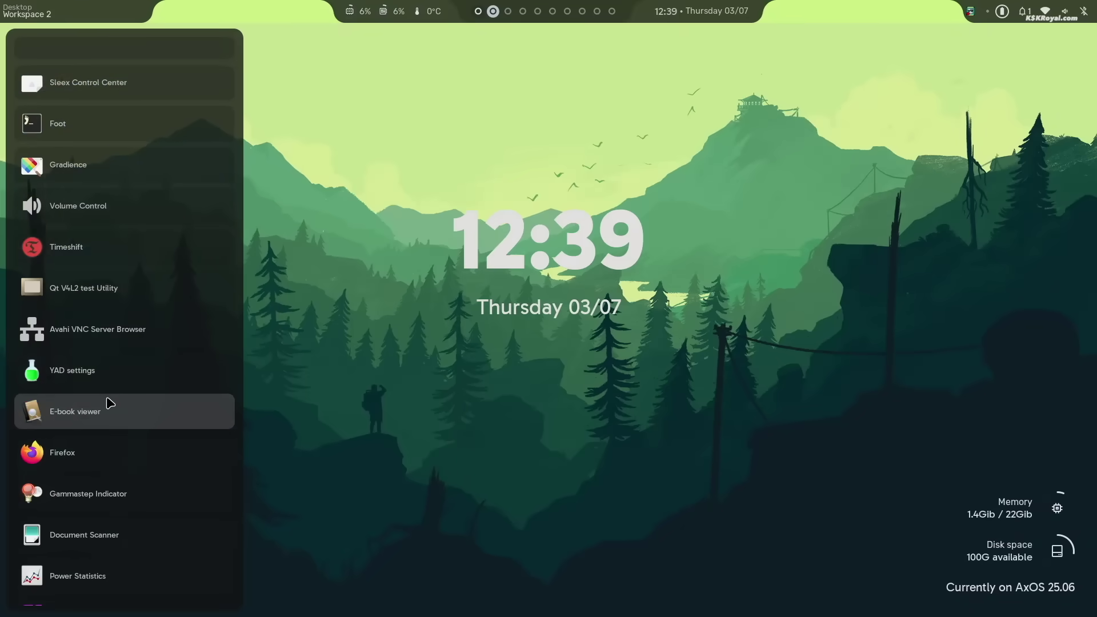
scroll(109, 406, down, 14)
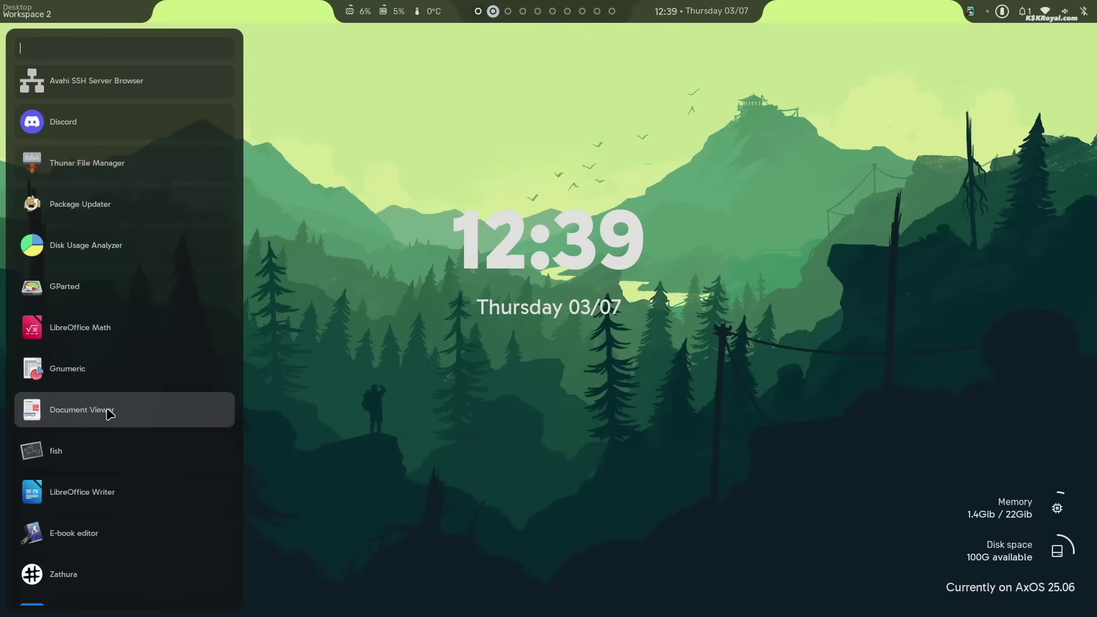
scroll(106, 434, down, 10)
scroll(104, 297, up, 4)
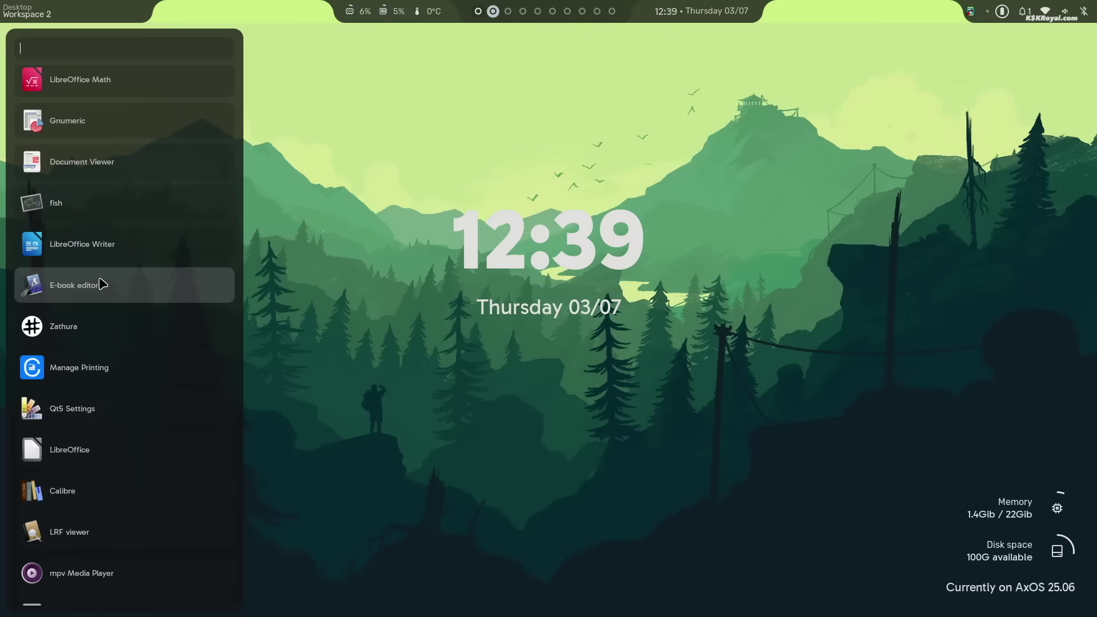
scroll(104, 286, up, 8)
scroll(127, 425, down, 2)
click(137, 487)
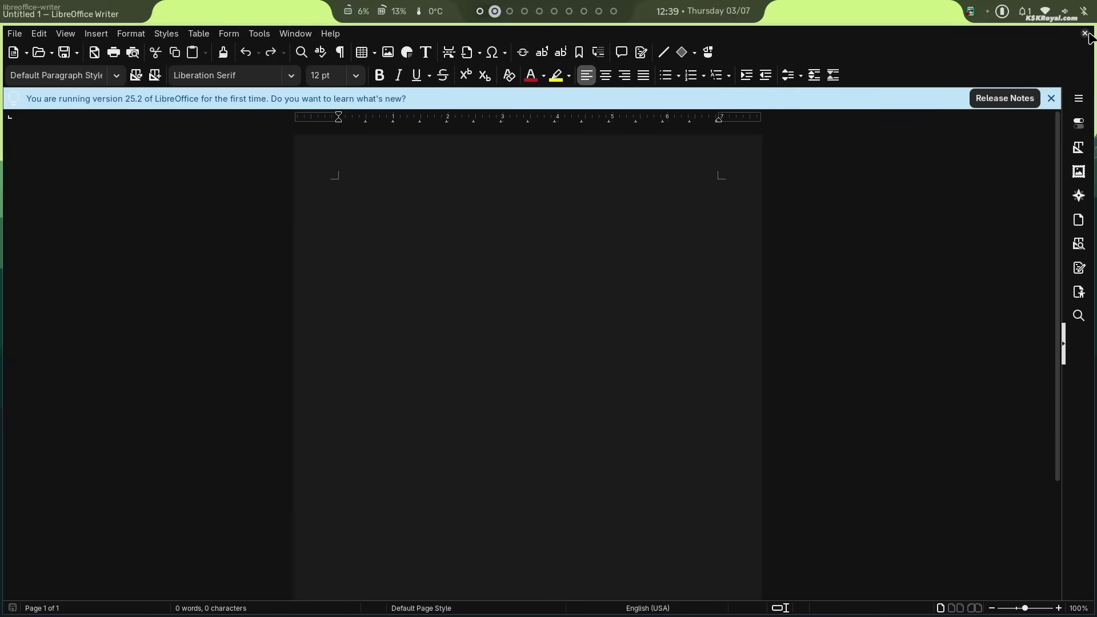
click(1084, 34)
key(ctrl+q)
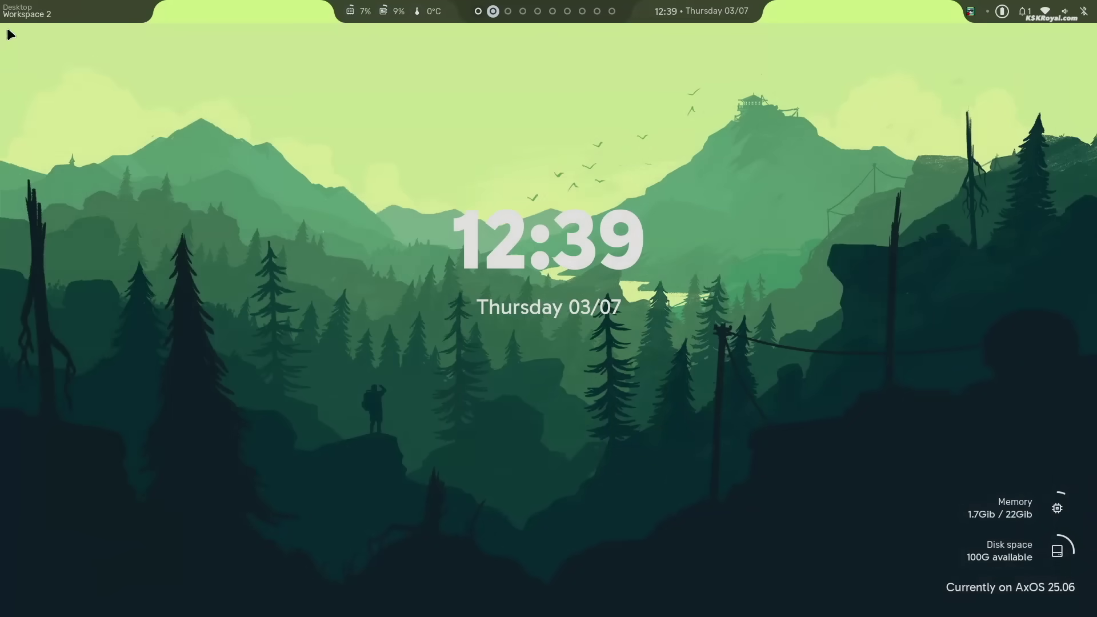
Launch System Monitor from the launcher to view its resource graphs, then close it.
key(super)
scroll(108, 190, up, 3)
scroll(109, 190, up, 10)
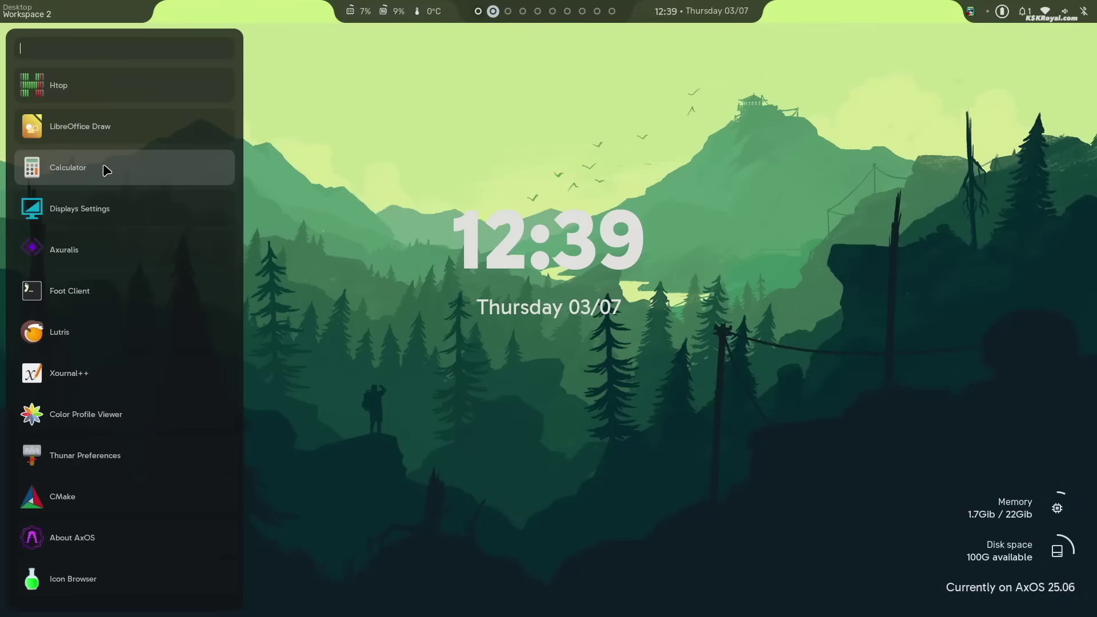
scroll(106, 168, up, 6)
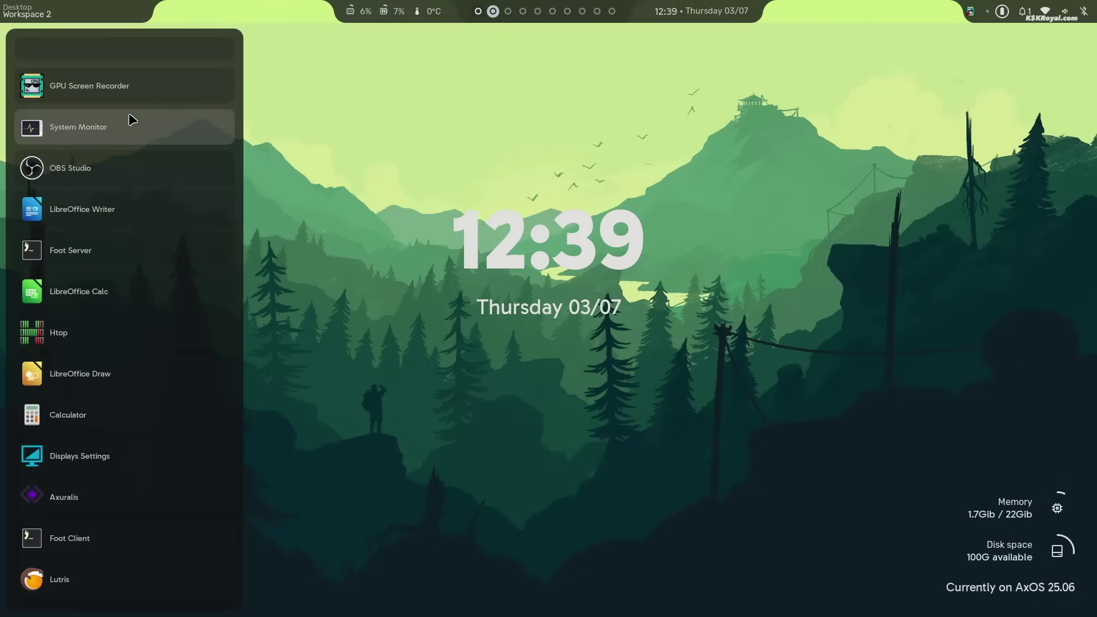
click(131, 120)
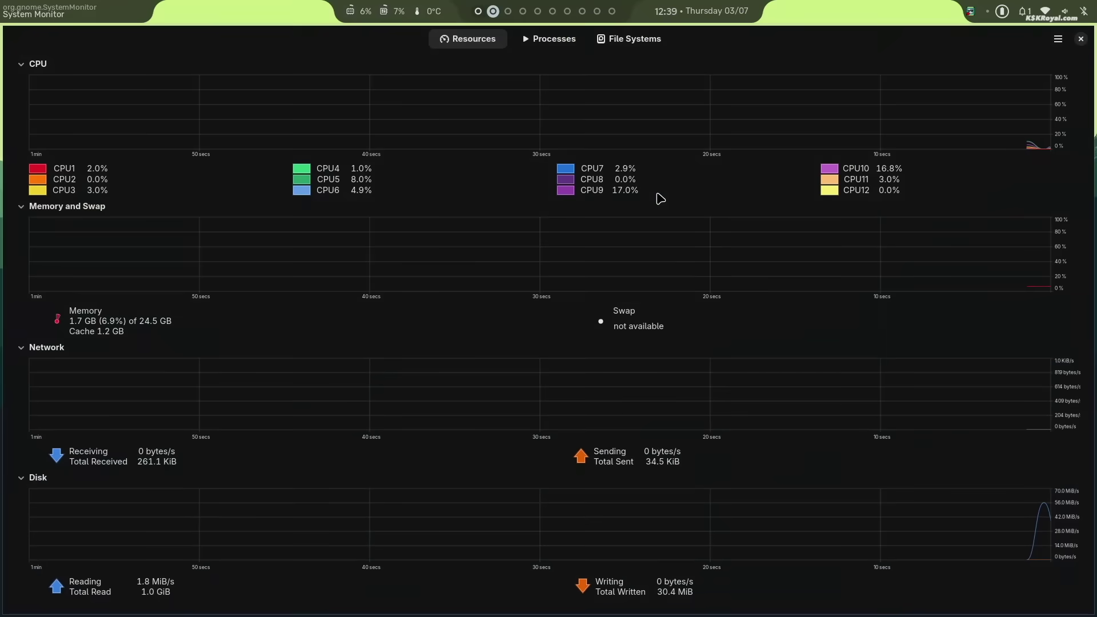
key(super+q)
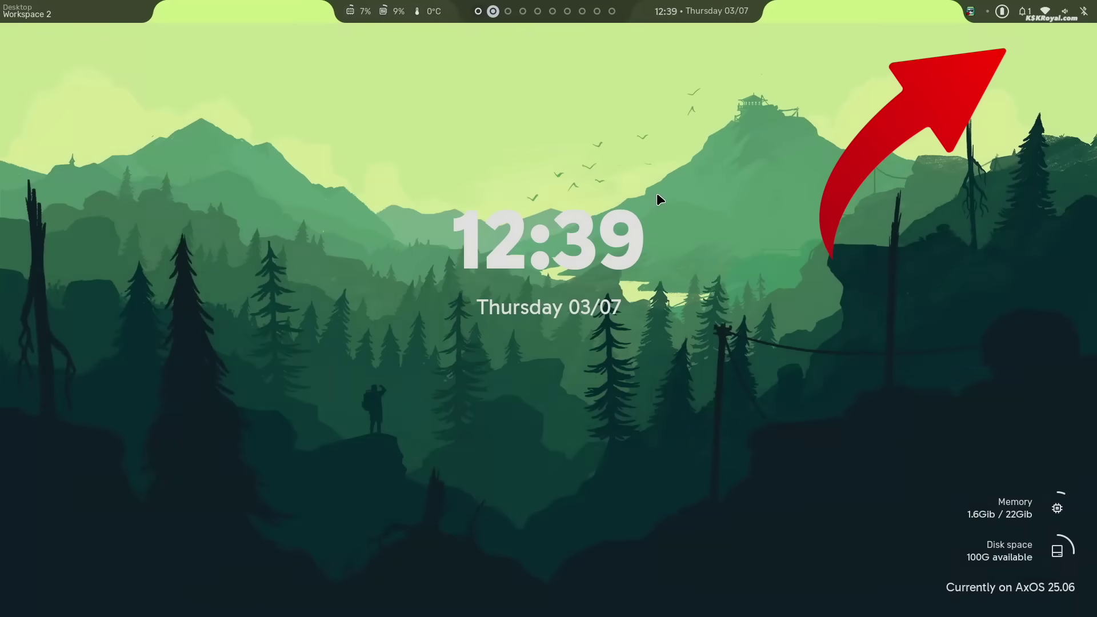
Open the dashboard and switch Dark Mode off for a light theme.
click(1091, 12)
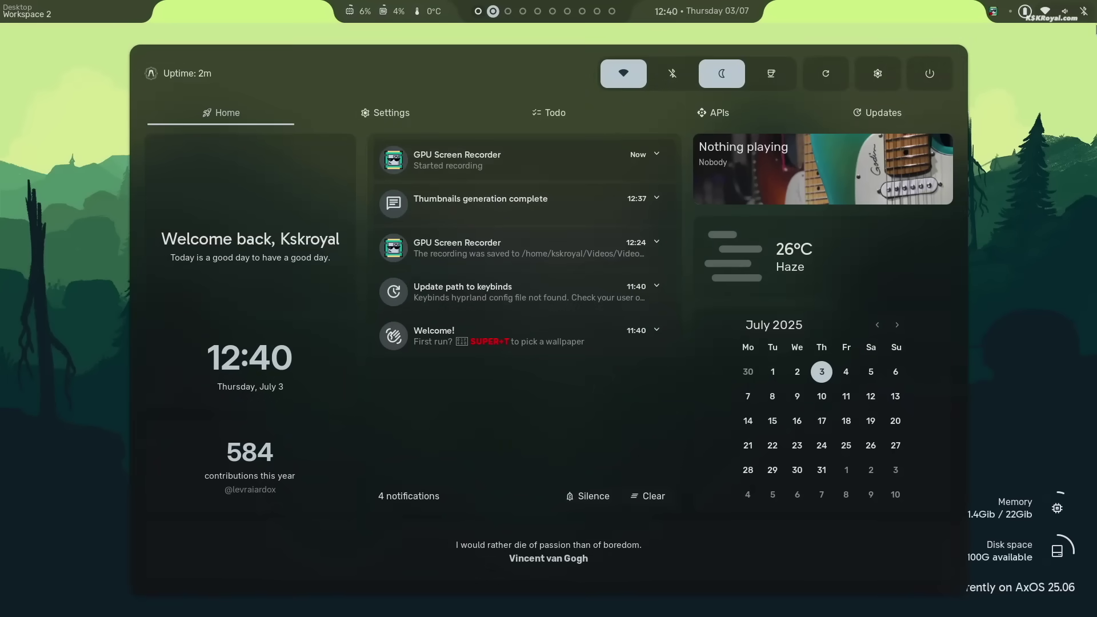
click(1090, 12)
click(1063, 16)
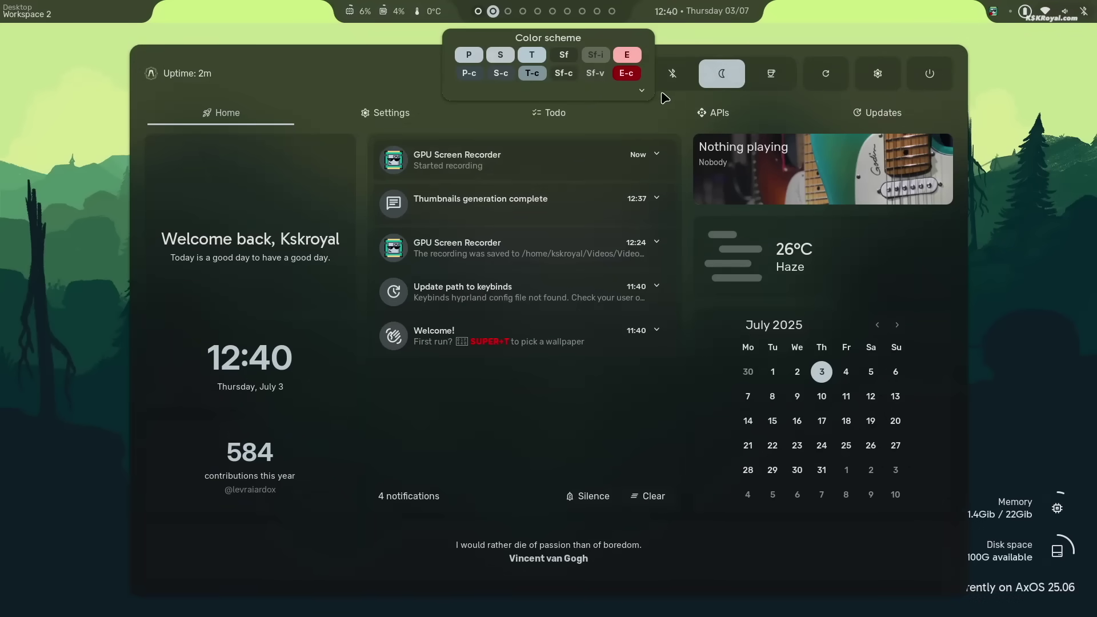
mouse_move(642, 97)
click(628, 124)
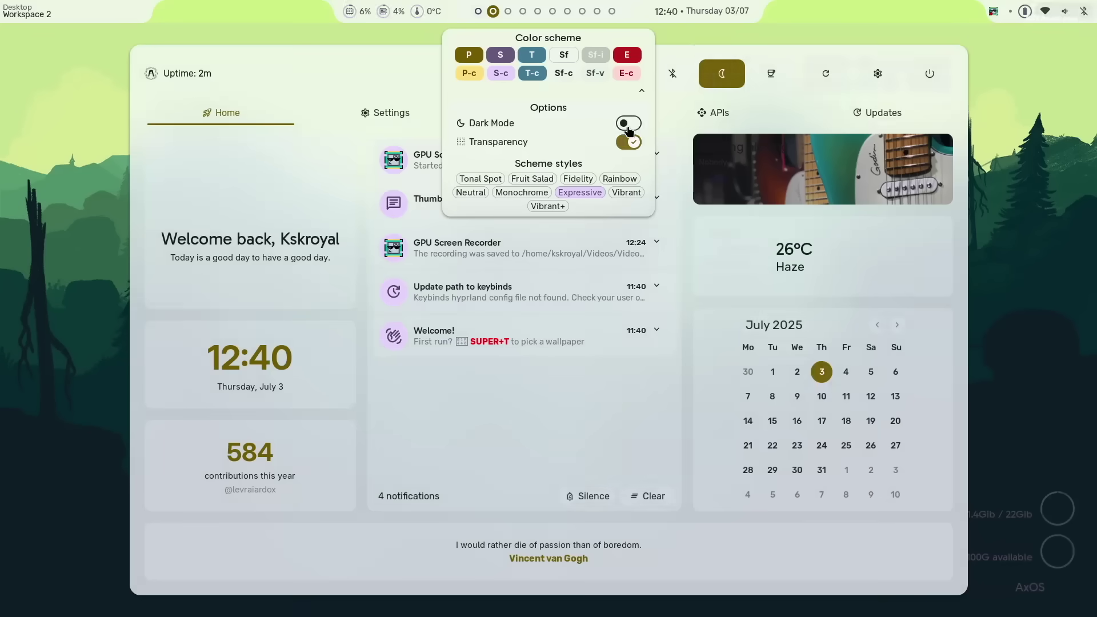
click(629, 124)
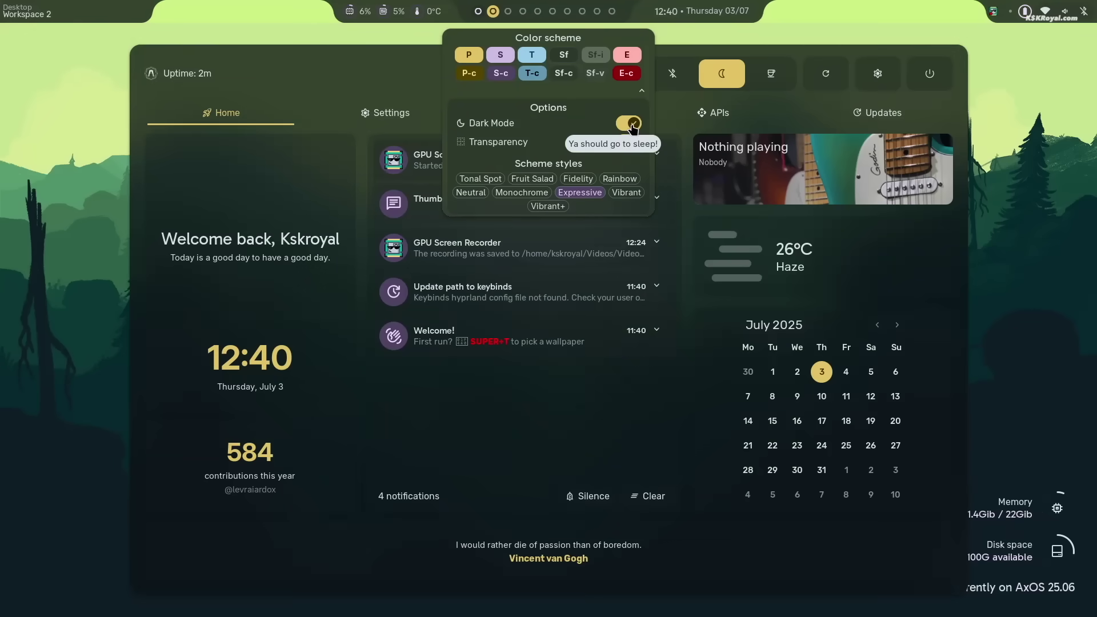
click(631, 125)
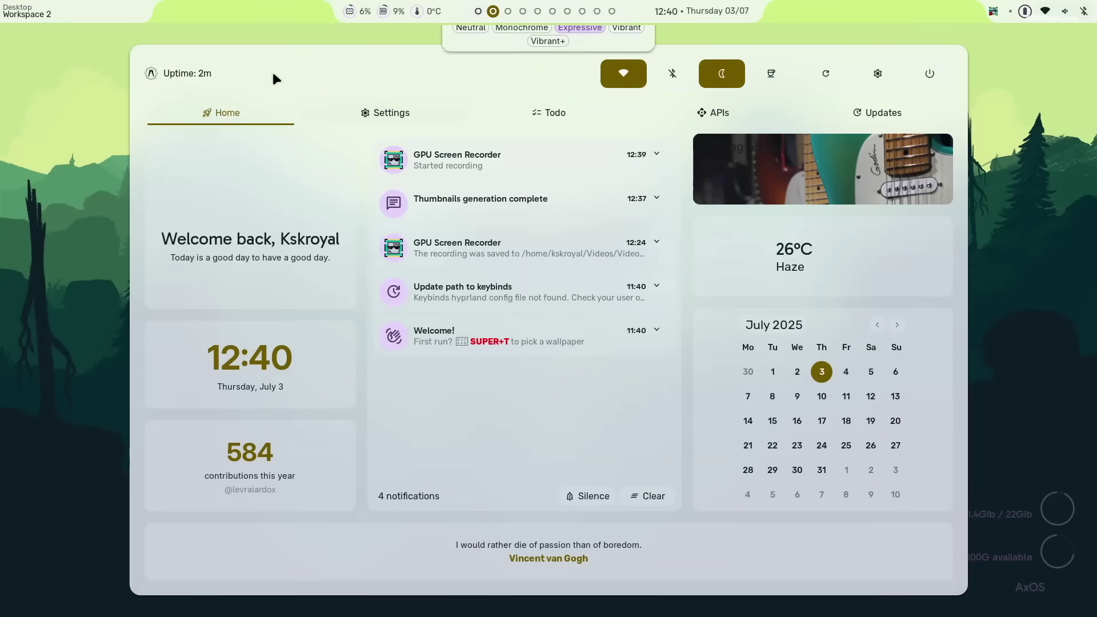
Try the Fruit Salad, Neutral, Fidelity, Rainbow and Vibrant scheme styles, settling on Expressive.
mouse_move(562, 50)
click(531, 178)
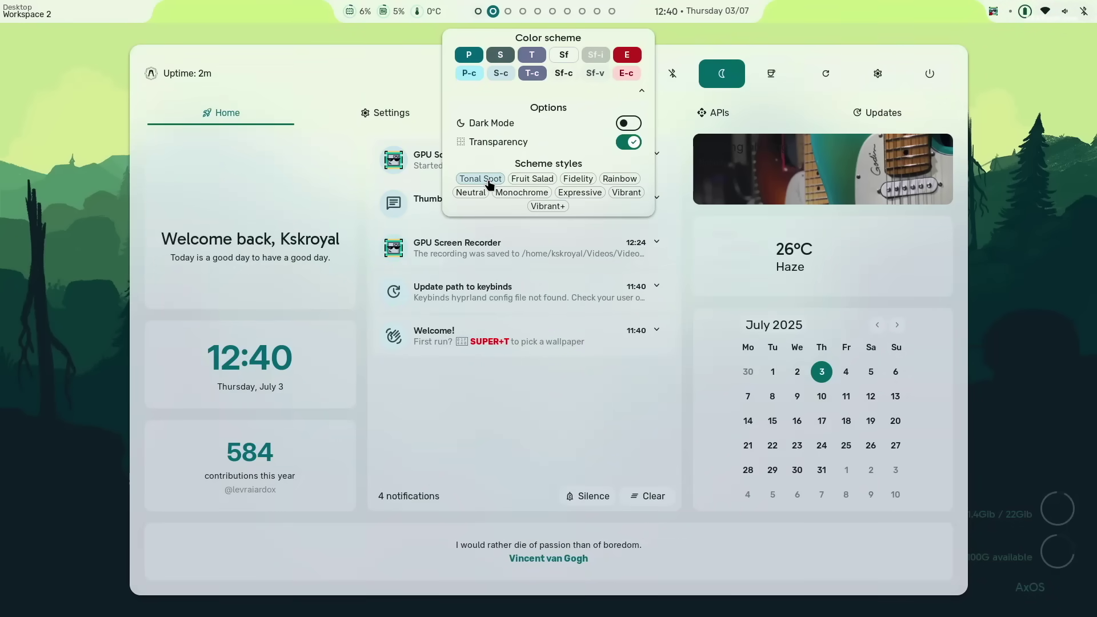
click(470, 192)
click(569, 198)
click(593, 181)
click(619, 179)
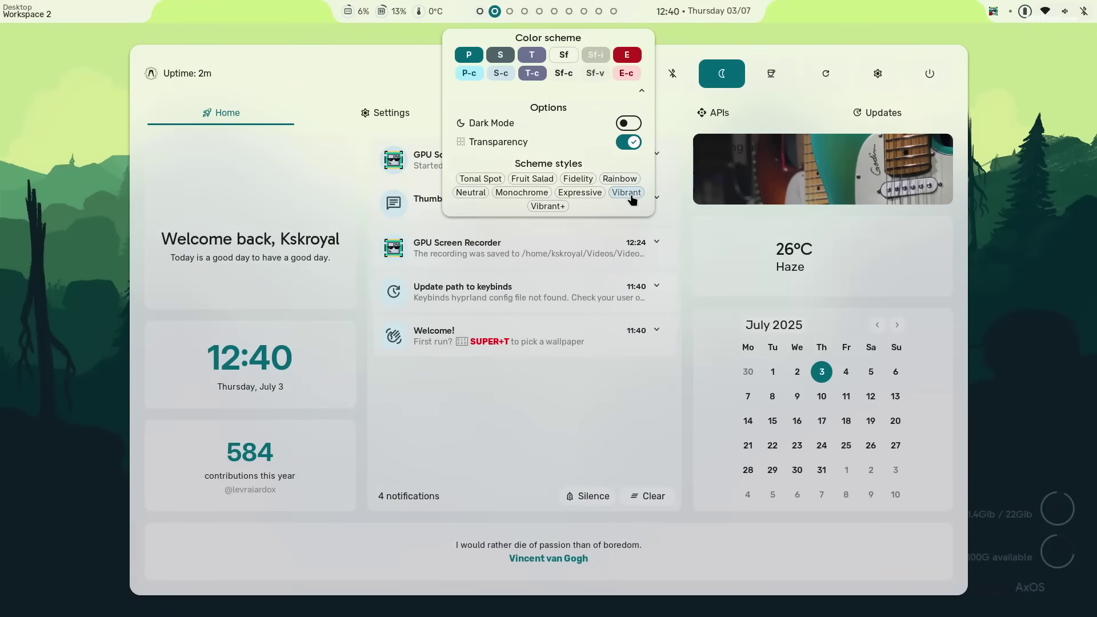
click(556, 207)
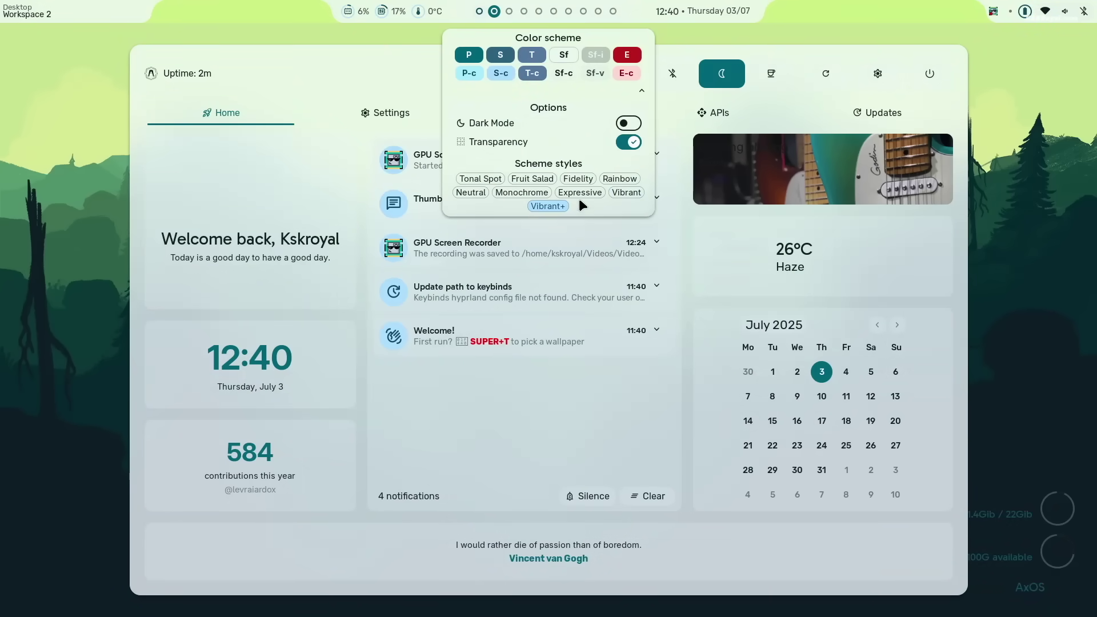
click(582, 195)
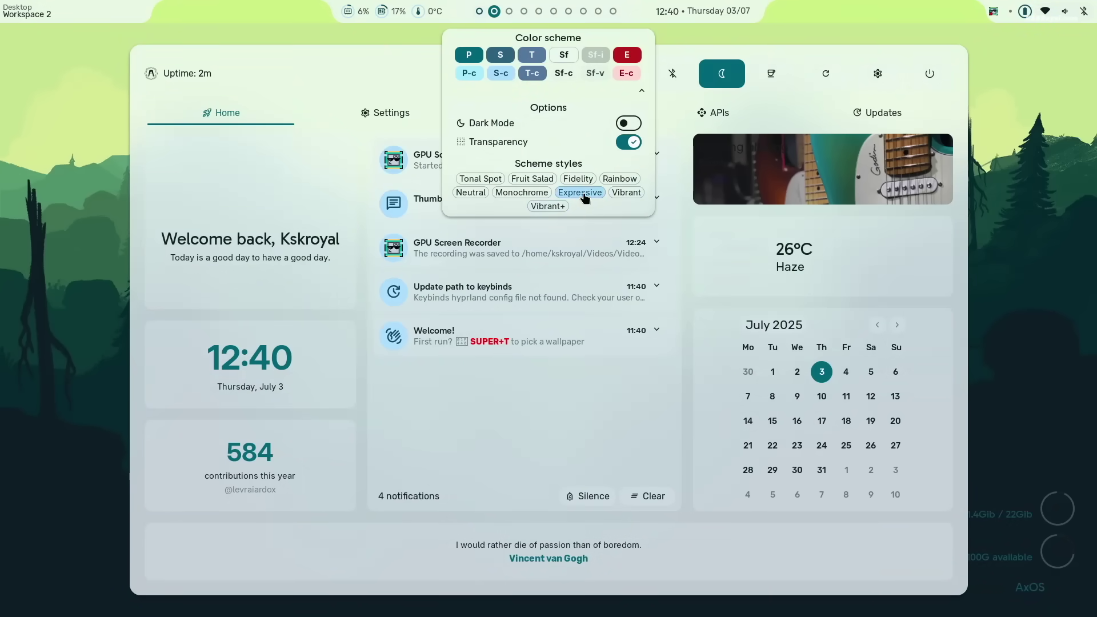
Expand the Welcome!, Update path to keybinds and saved-recording notifications.
click(656, 328)
click(657, 286)
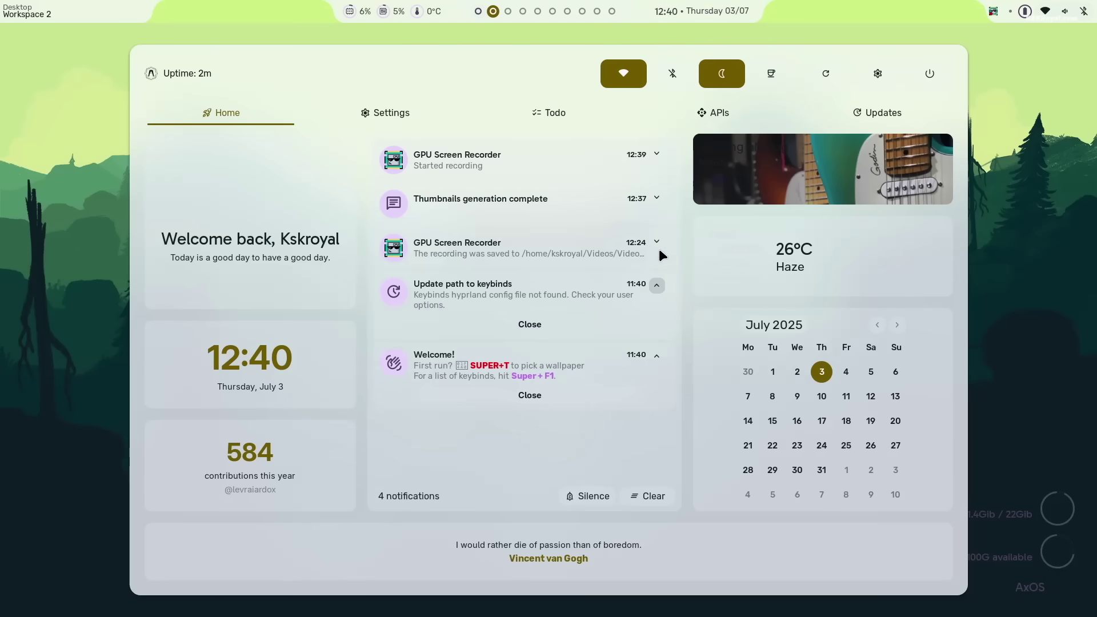
click(657, 243)
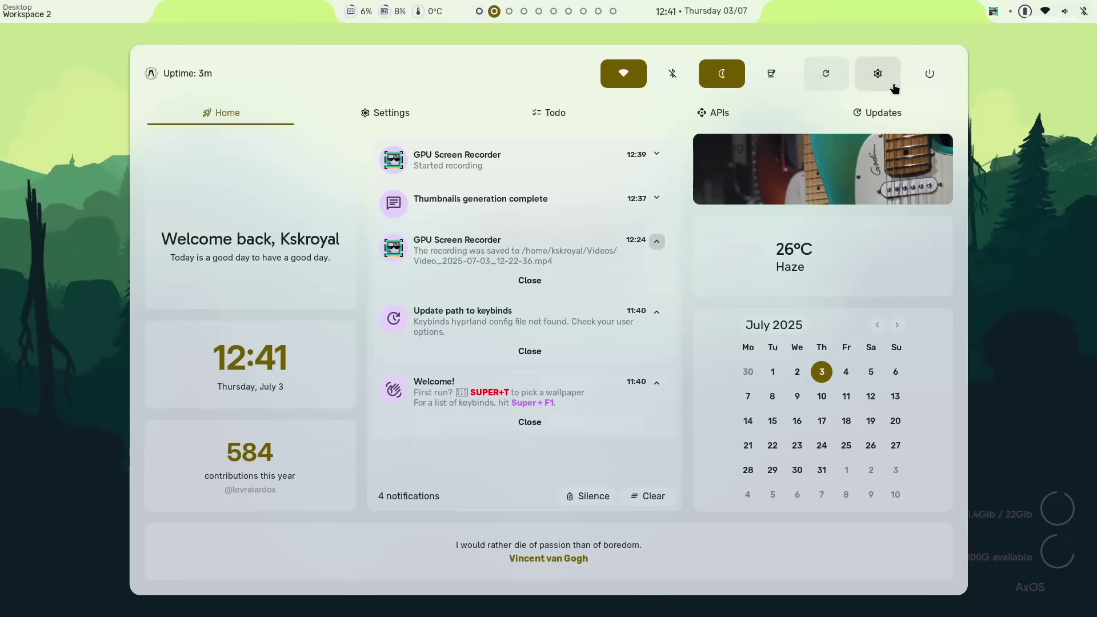
Bring up the Session power options, cancel them, and reopen the dashboard.
click(930, 75)
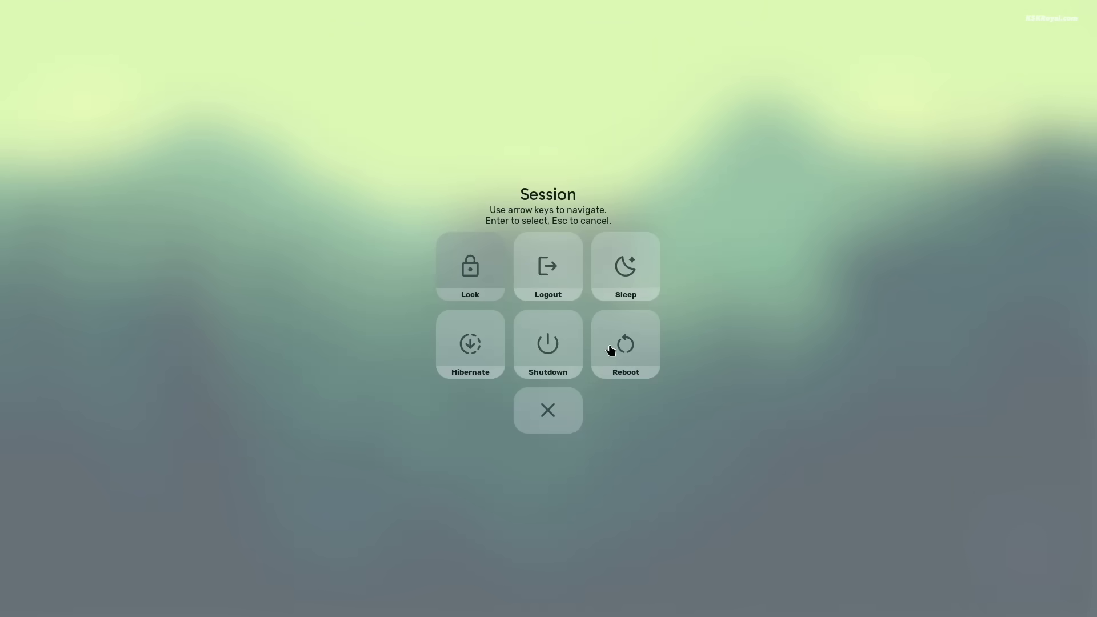
click(541, 404)
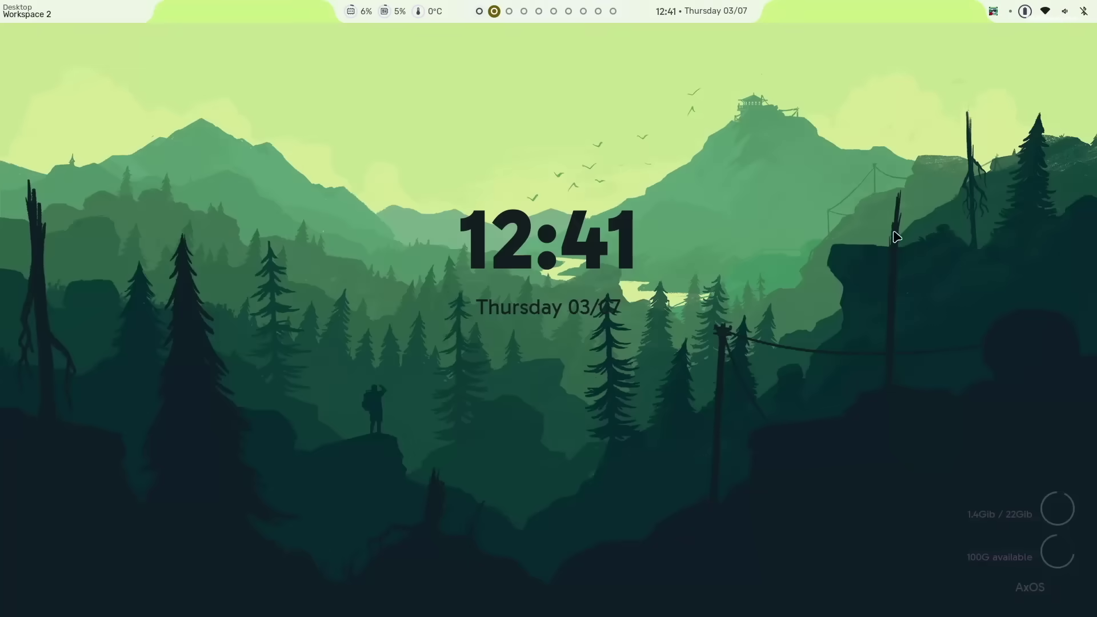
click(1059, 16)
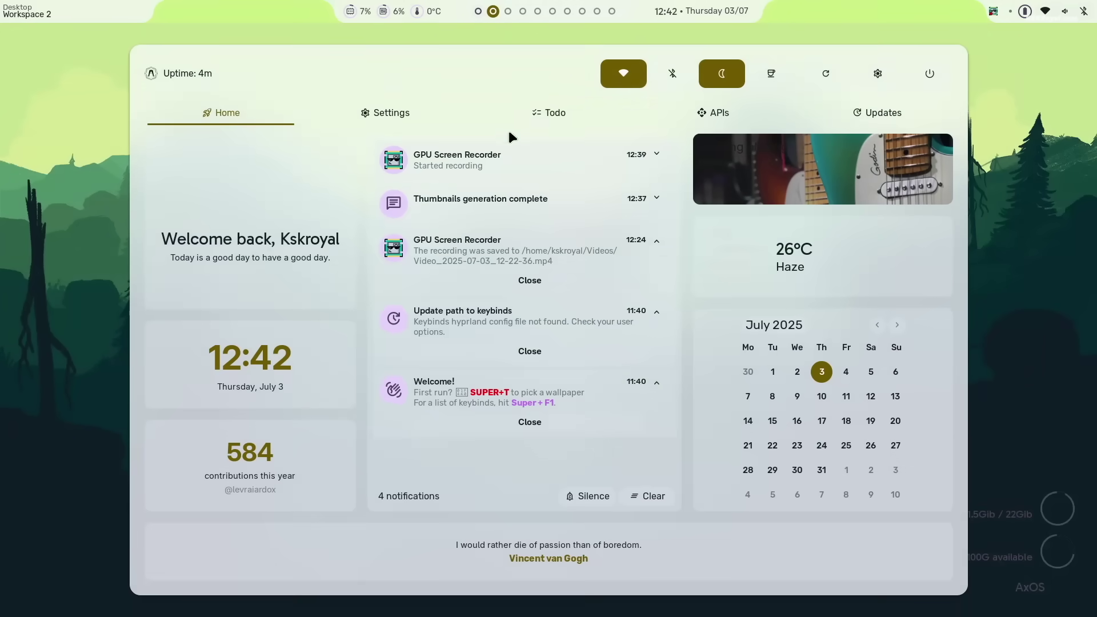
On the dashboard Settings page, toggle Transparency and Blur off and back on, then enable Show FPS.
click(400, 122)
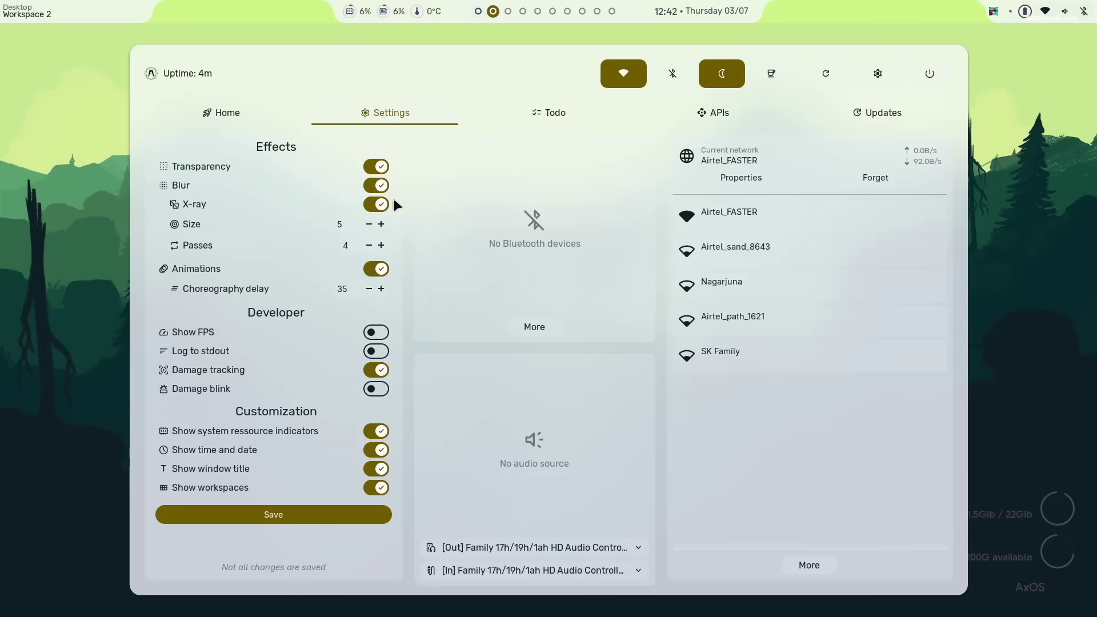
click(376, 168)
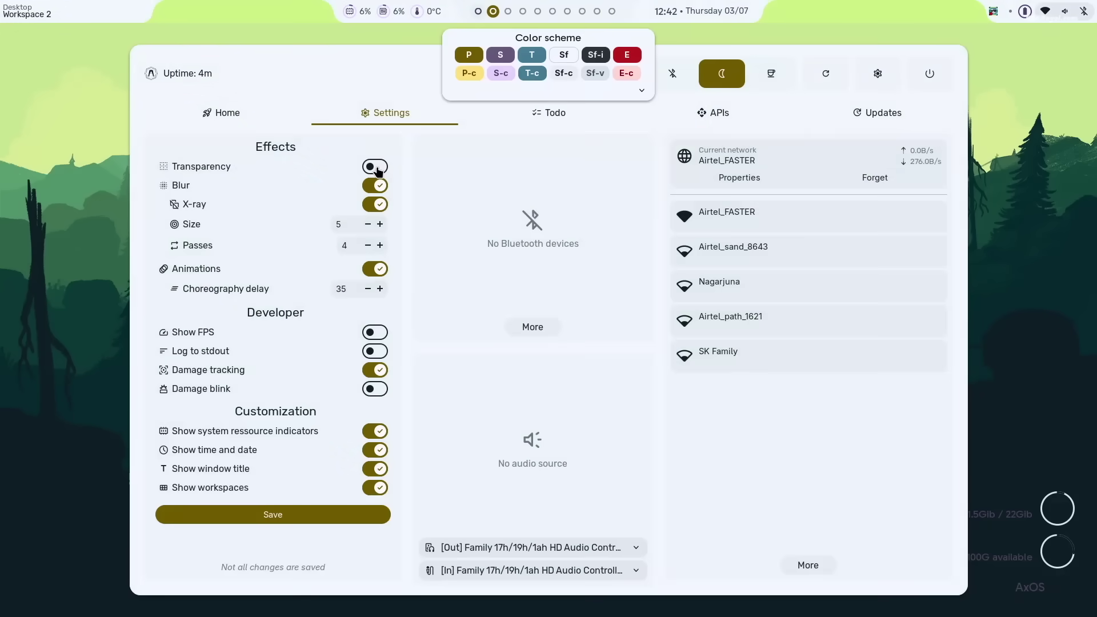
click(377, 168)
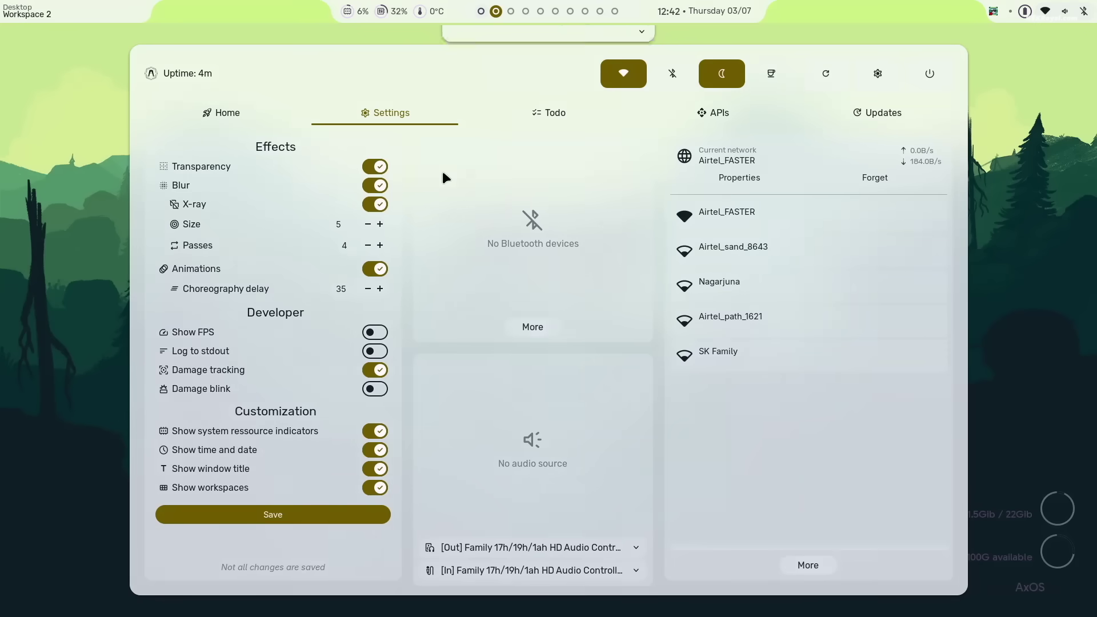
click(384, 186)
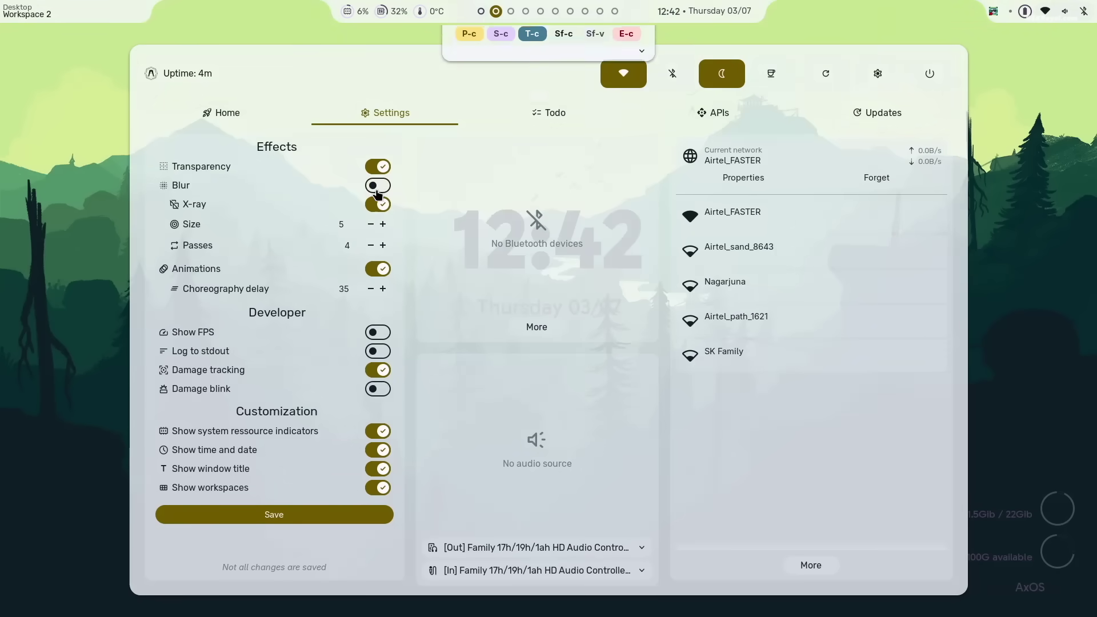
click(384, 187)
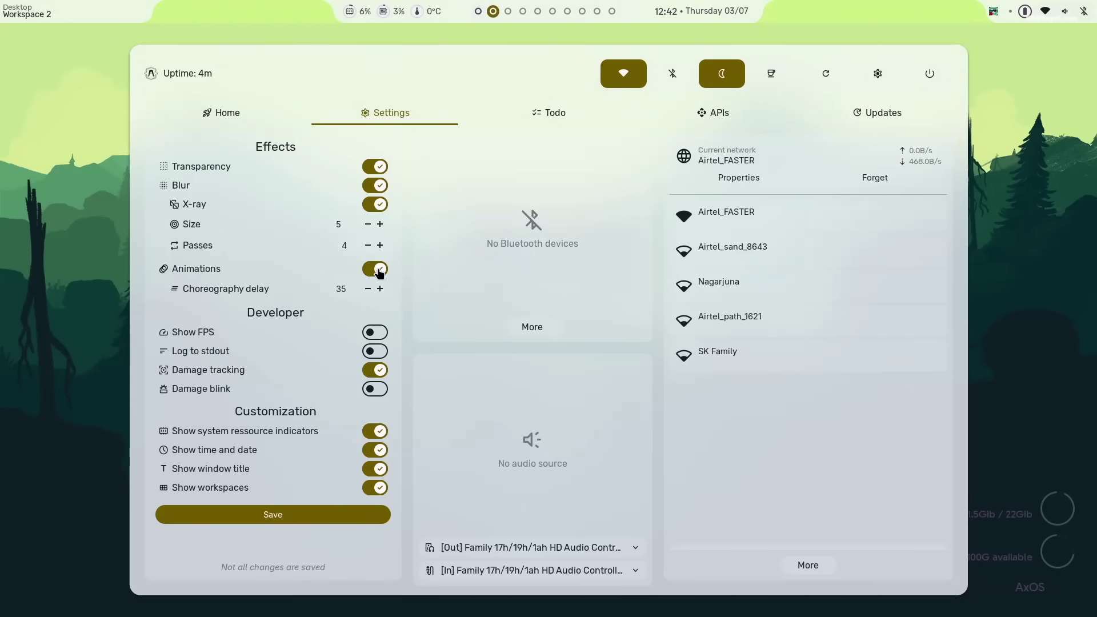
mouse_move(295, 288)
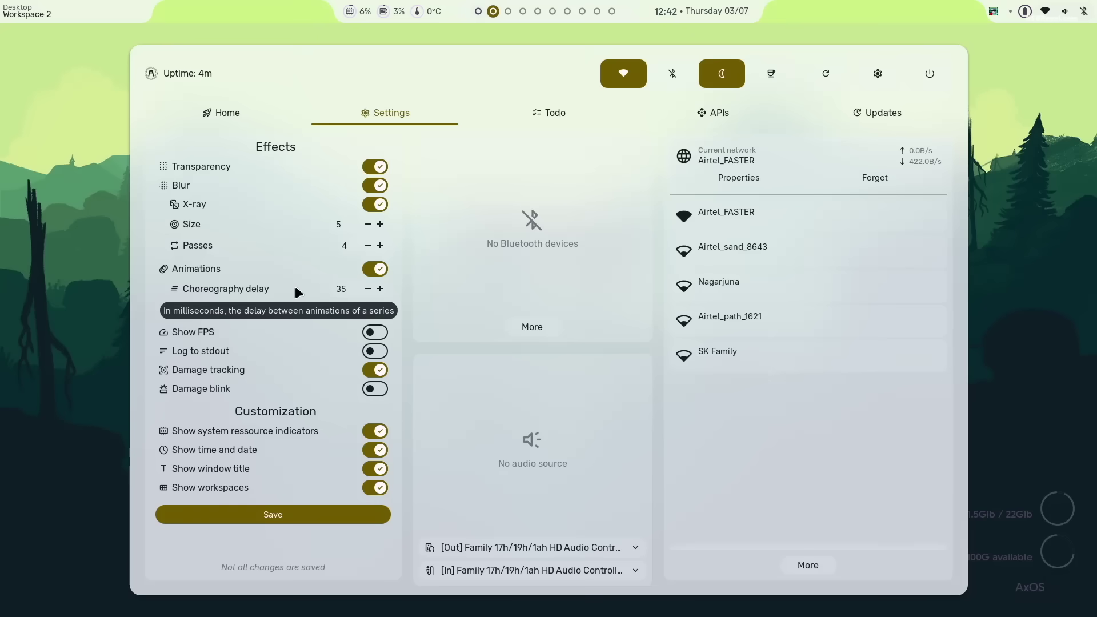
click(376, 333)
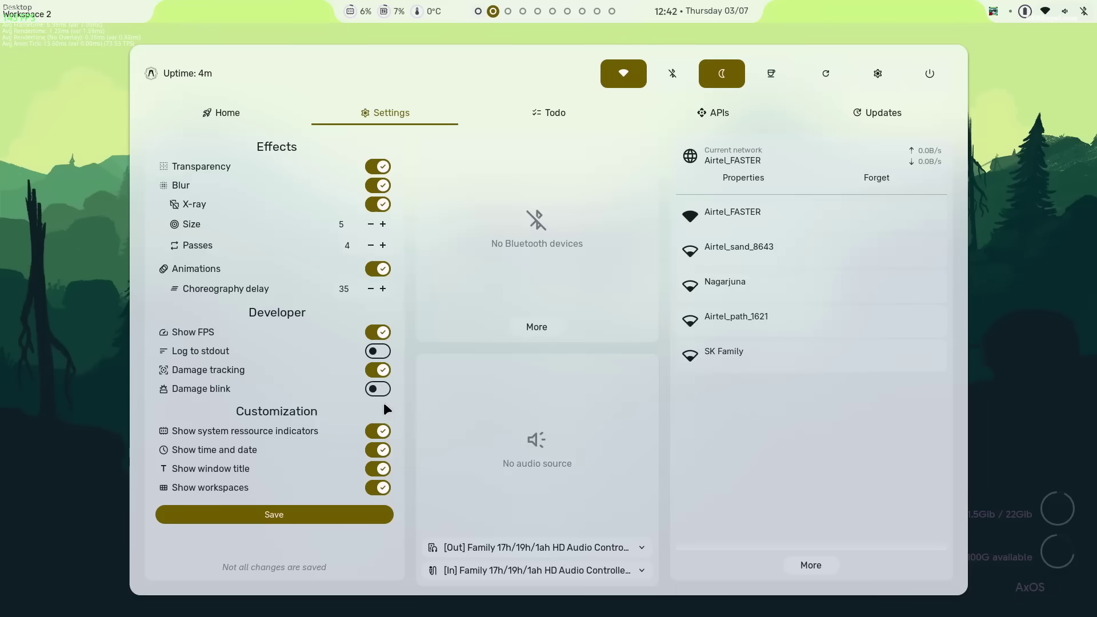
Turn Show FPS off, then add the todo 'Upload a new video about AXOS' and mark it finished.
click(377, 332)
click(550, 113)
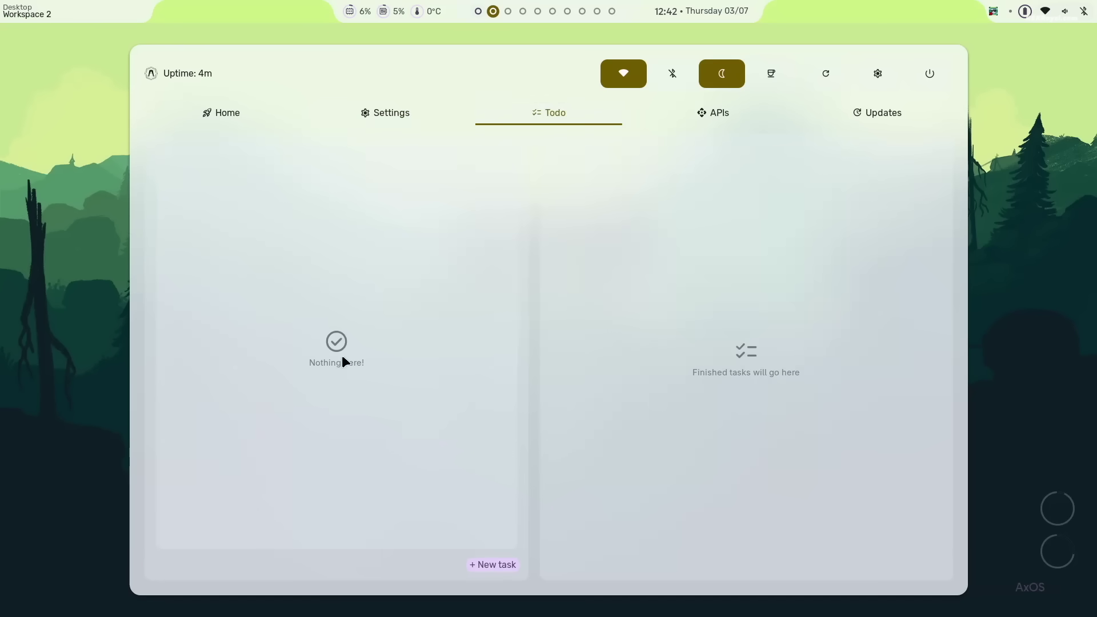
click(491, 565)
text(Upload a new3 v)
key(BackSpace)
key(BackSpace)
key(BackSpace)
text(video about AXOS)
key(Return)
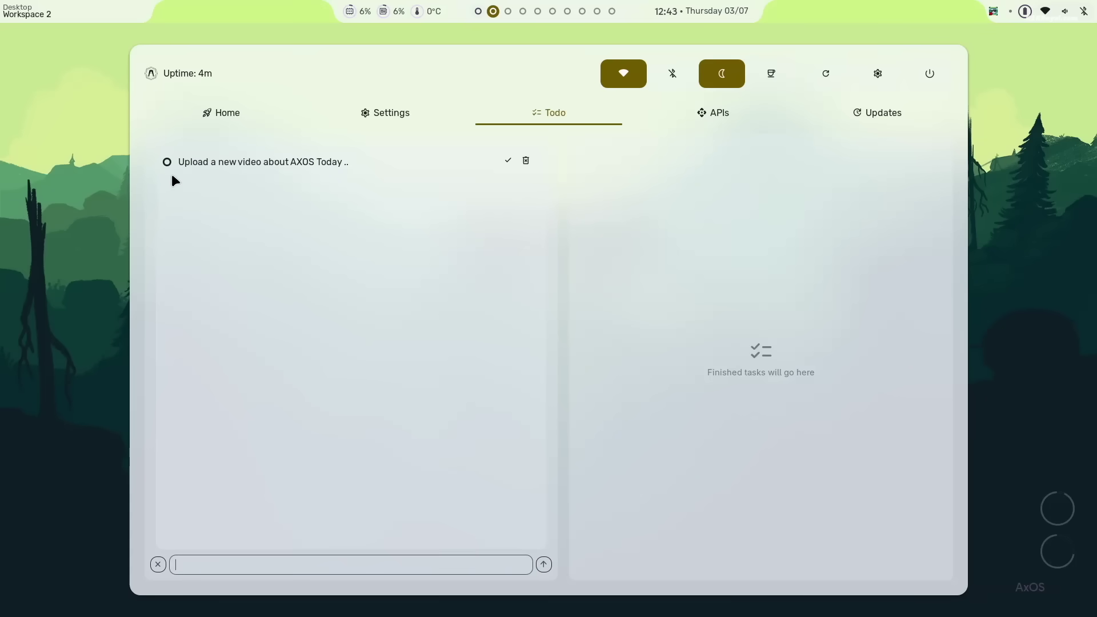
click(508, 161)
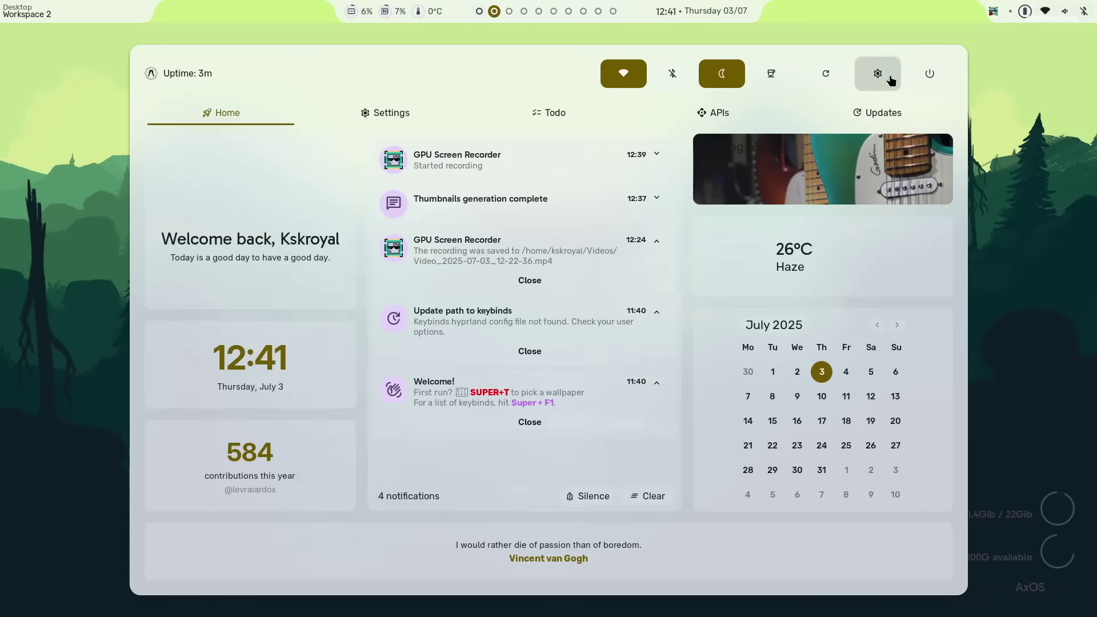
Open Sleex Control Center and choose the speaker as the audio output device.
click(889, 74)
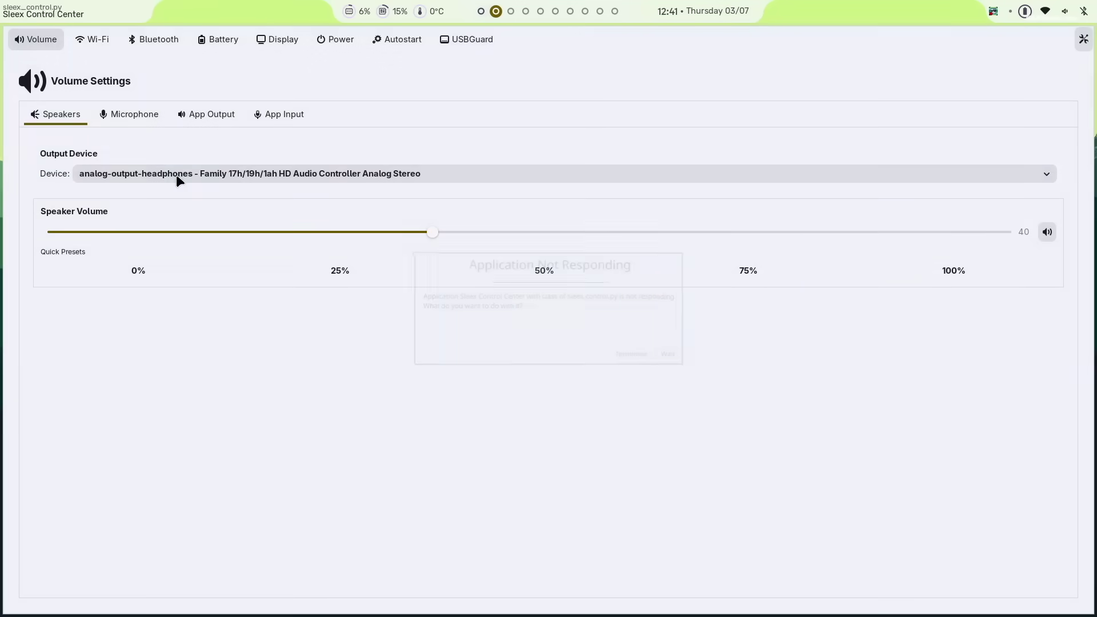
click(193, 173)
click(482, 158)
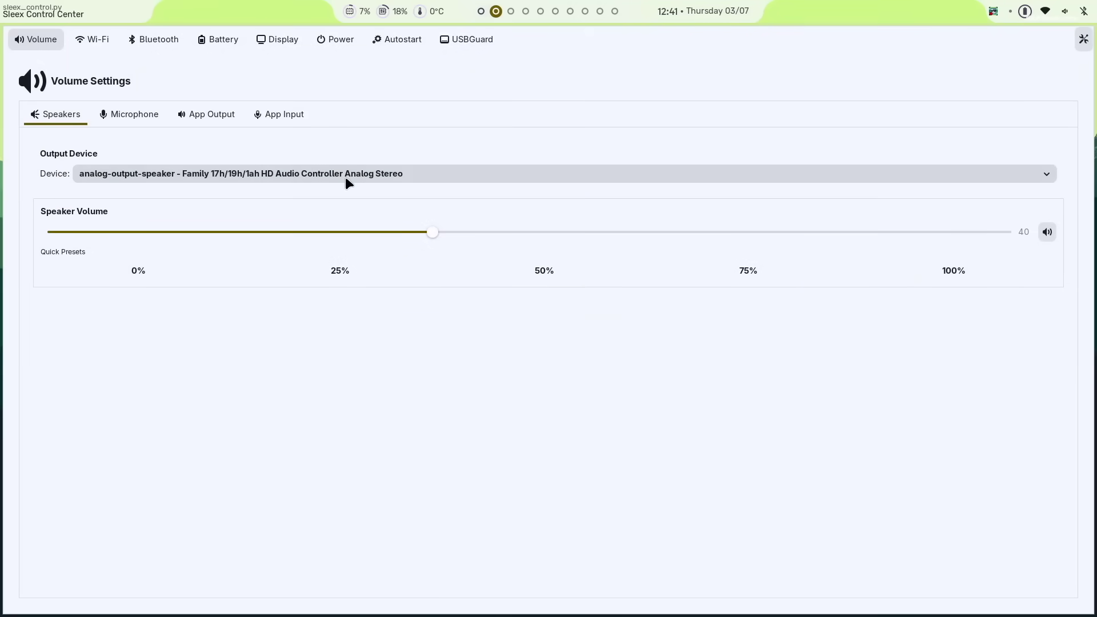
Set the battery power profile to Performance, expand Primary battery details, then view the Power Management page.
click(223, 43)
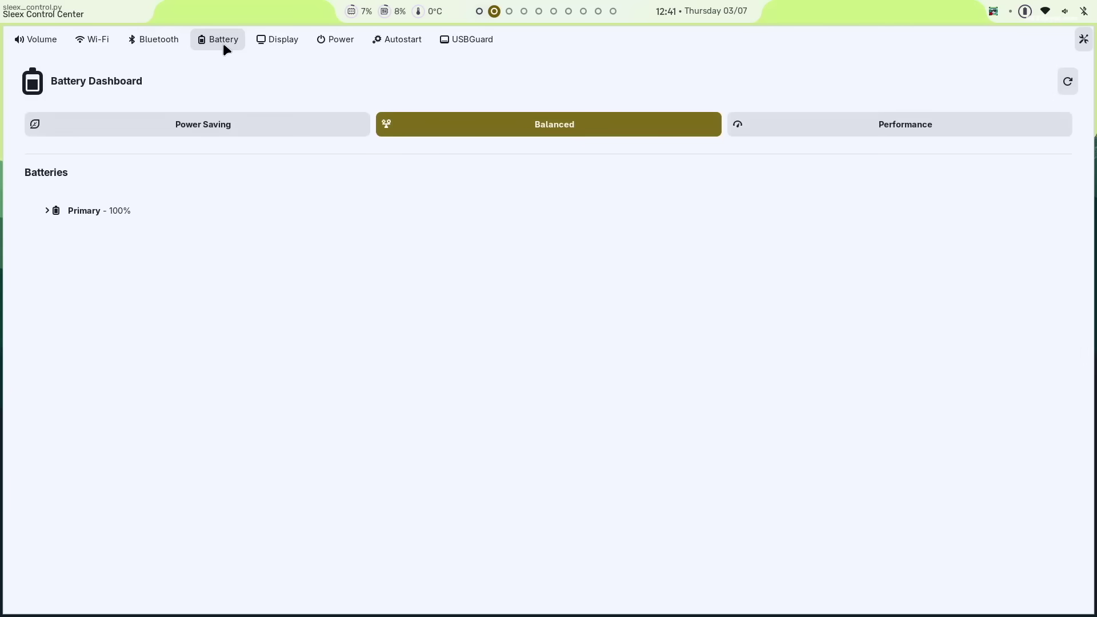
click(887, 129)
click(56, 216)
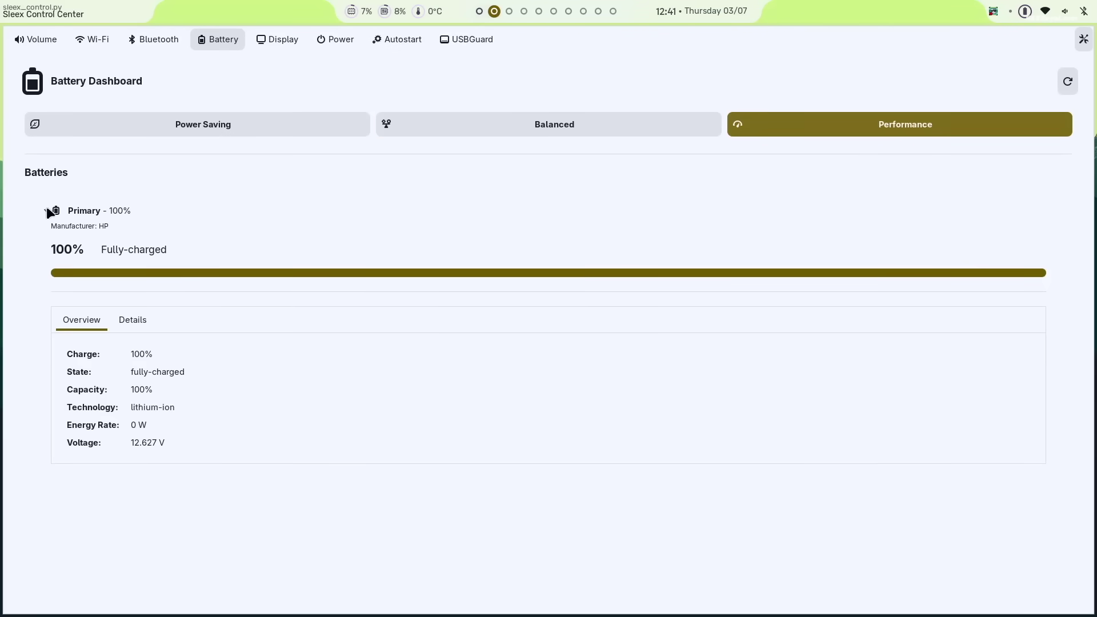
click(291, 41)
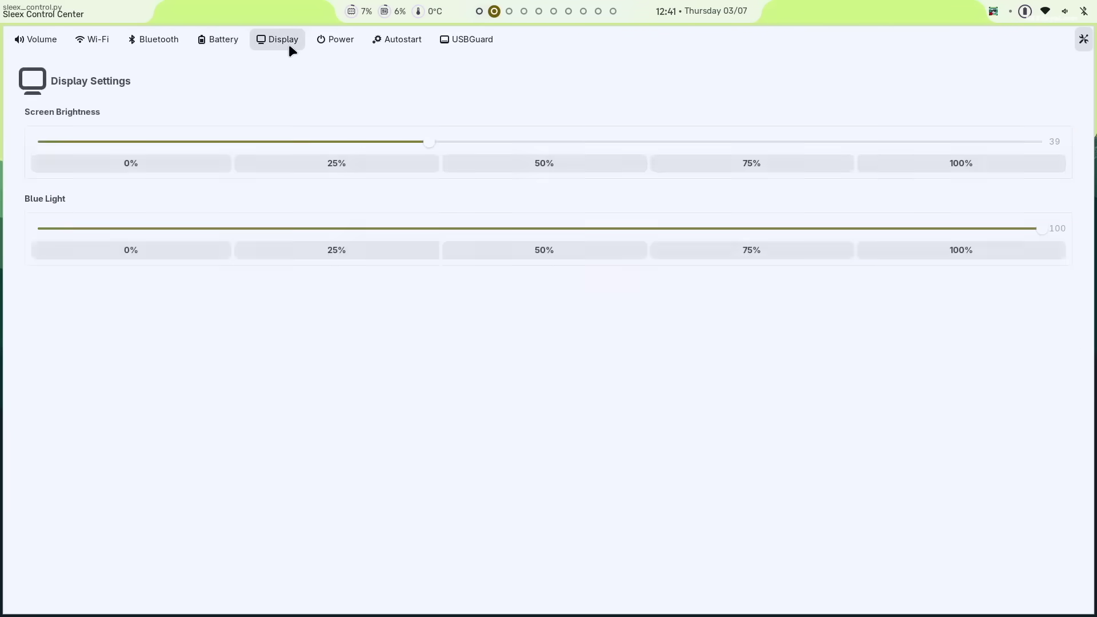
click(335, 52)
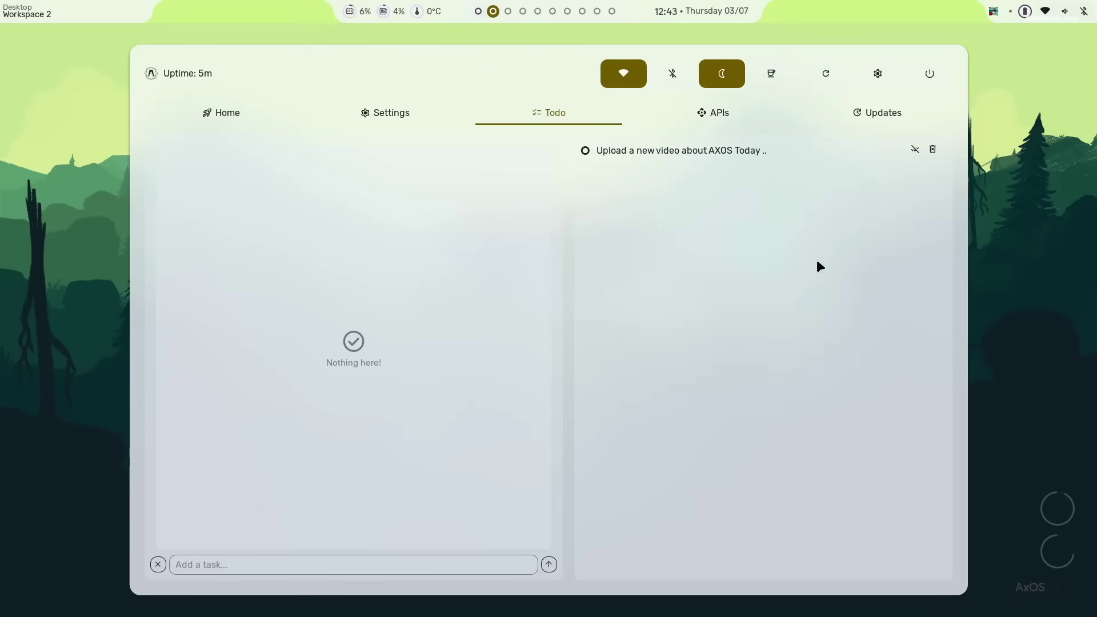
In the dashboard's APIs tab, switch the assistant provider to Ollama (Llama 3).
key(ctrl+Tab)
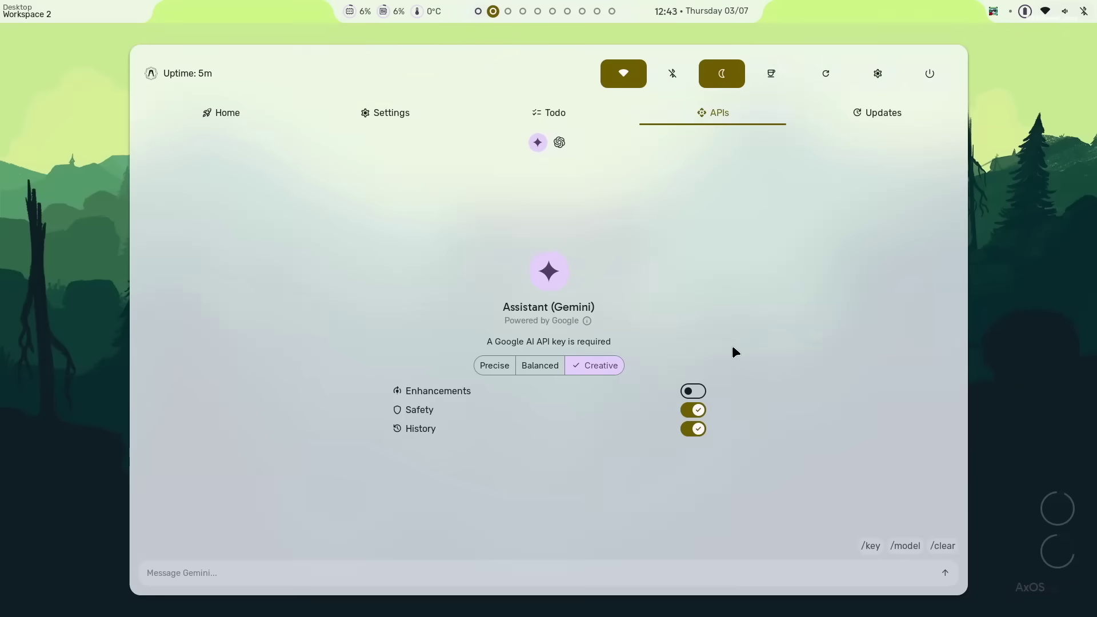
click(560, 144)
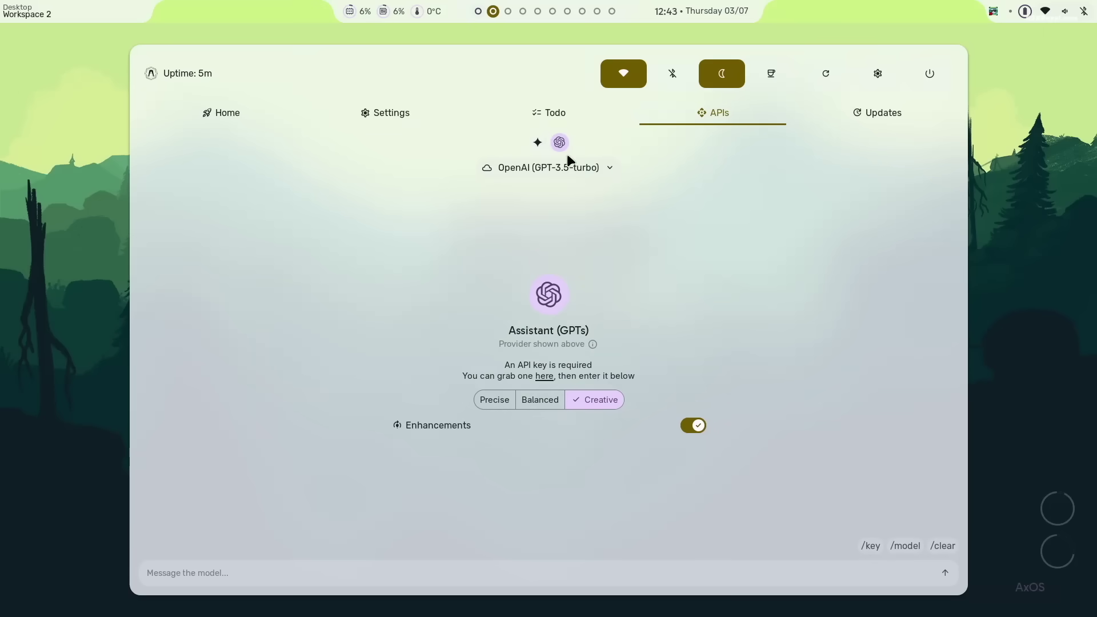
click(573, 167)
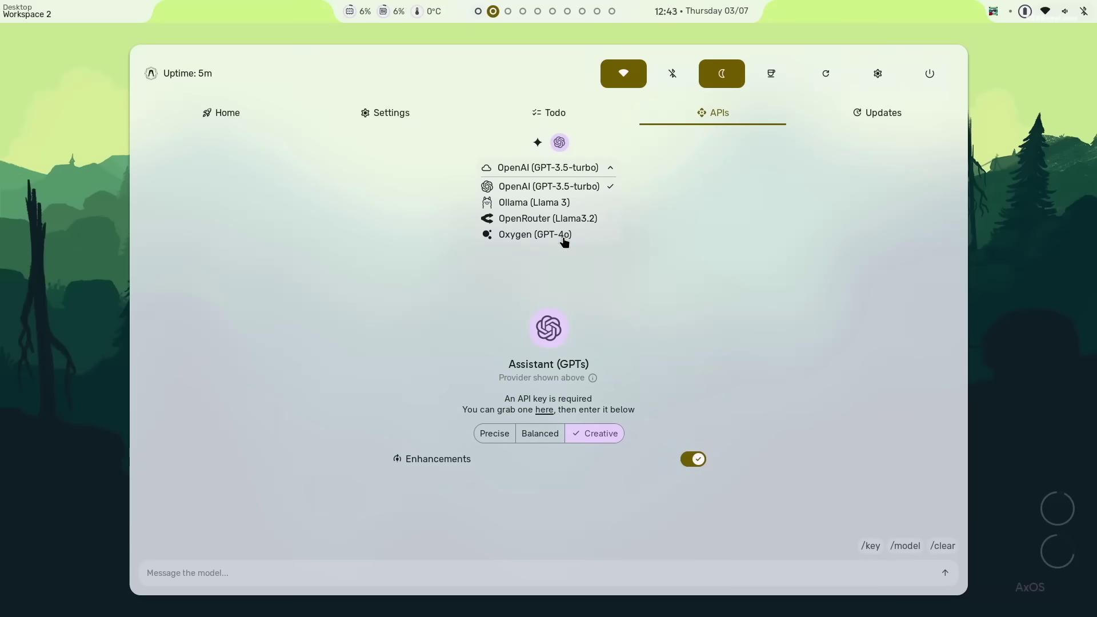
click(548, 206)
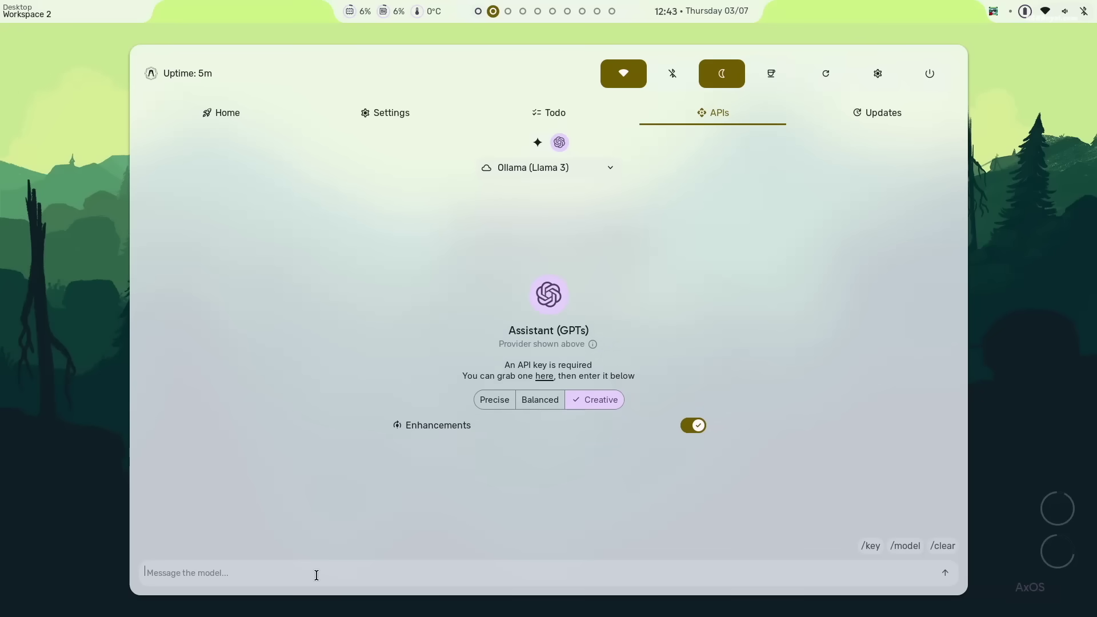
Confirm the model is llama3:instruct with /model, then start typing a story request.
text(/model)
key(Return)
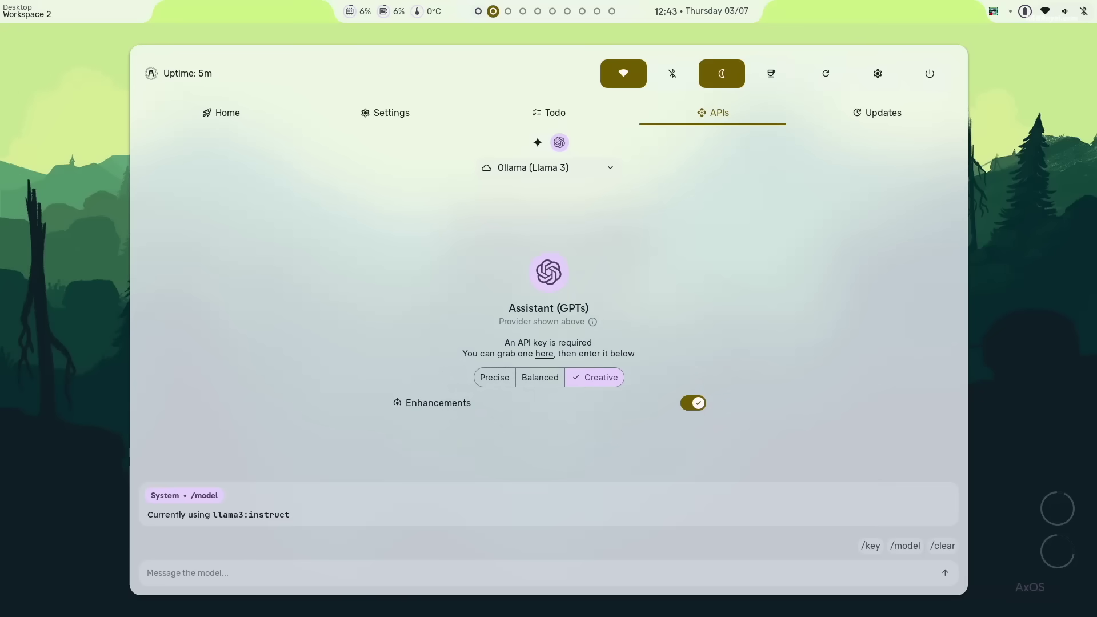
triple_click(255, 515)
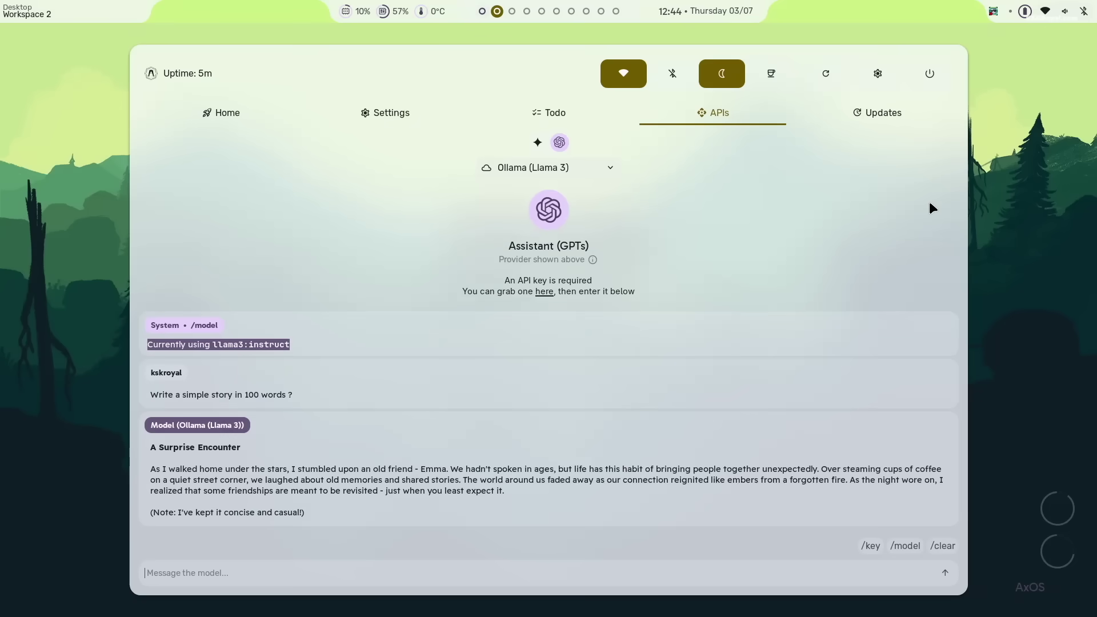
text(Wrti)
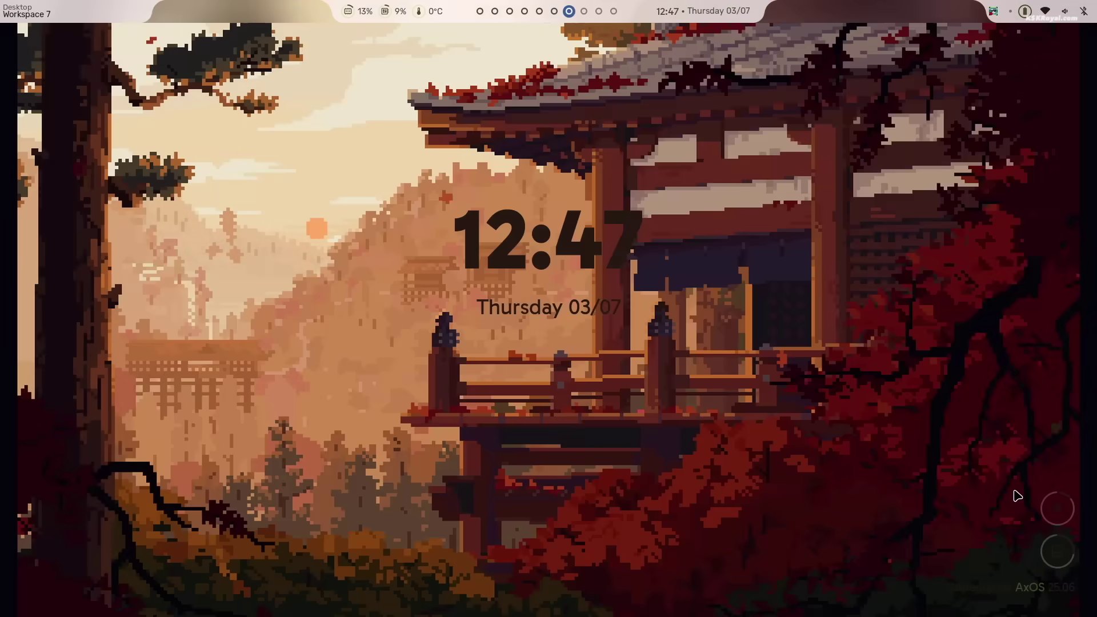
Use the workspace overview to visit the Writer workspace, the System Monitor workspace, then Firefox on workspace 5.
key(super)
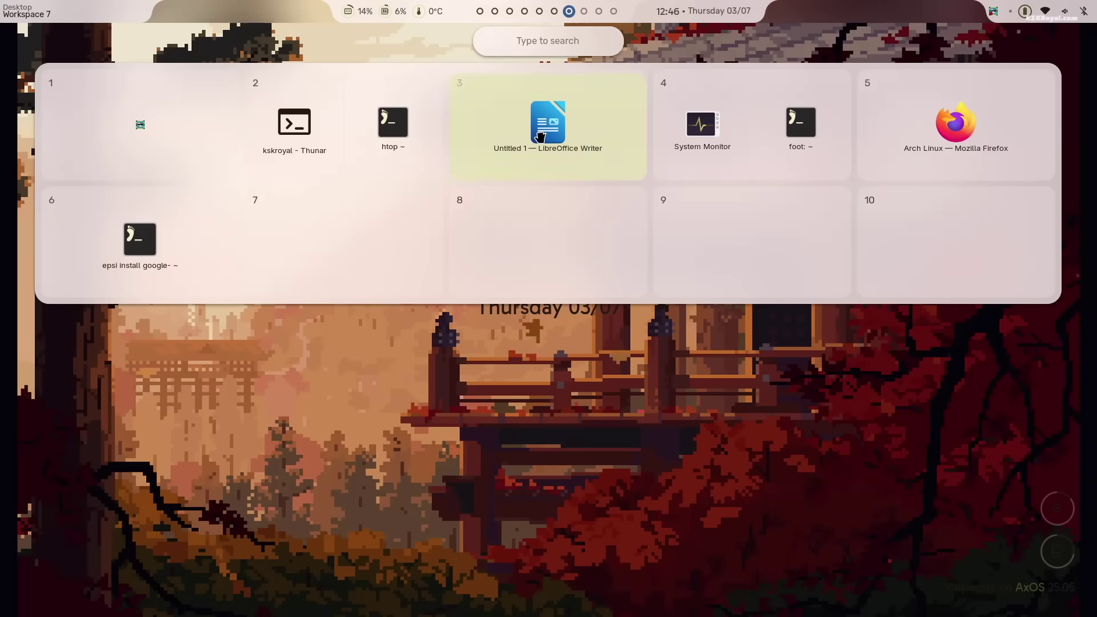
click(548, 319)
key(super)
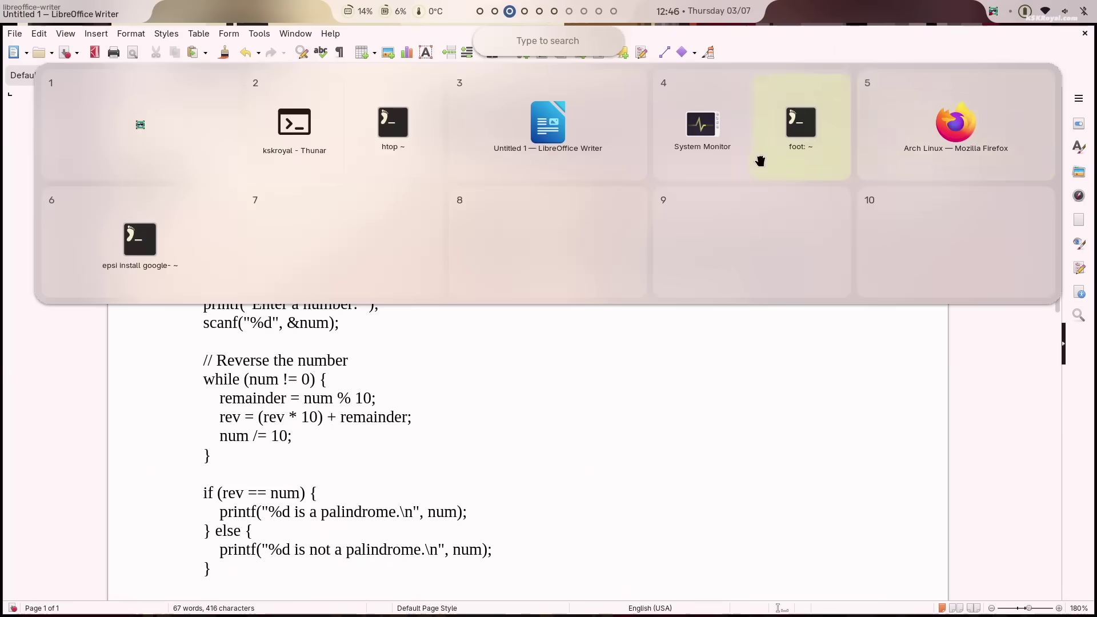
click(755, 155)
key(super)
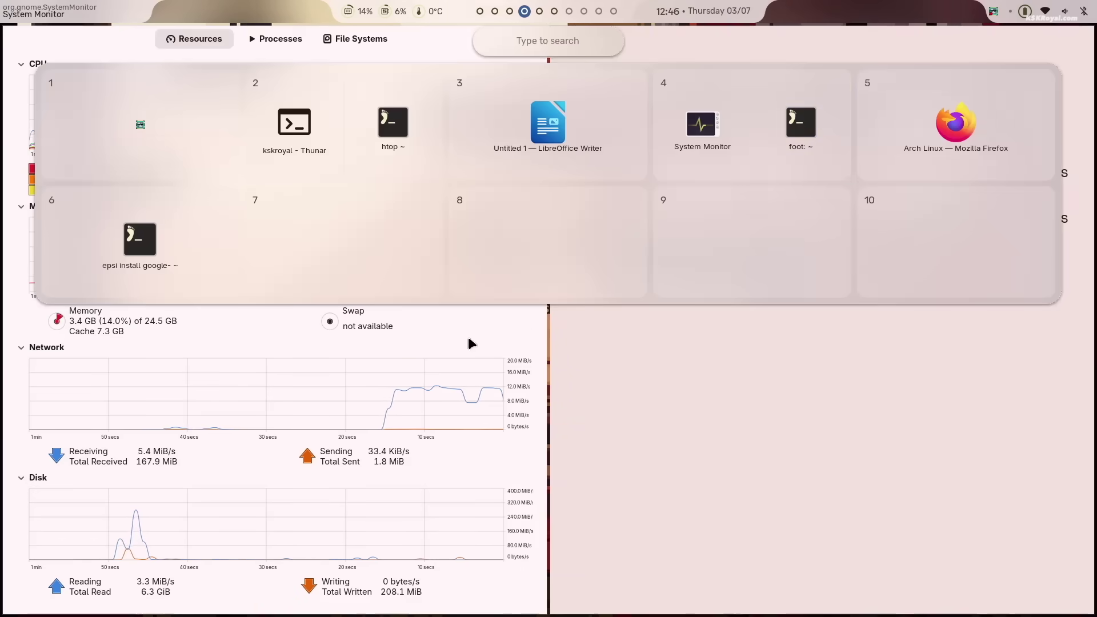
key(super+5)
key(super)
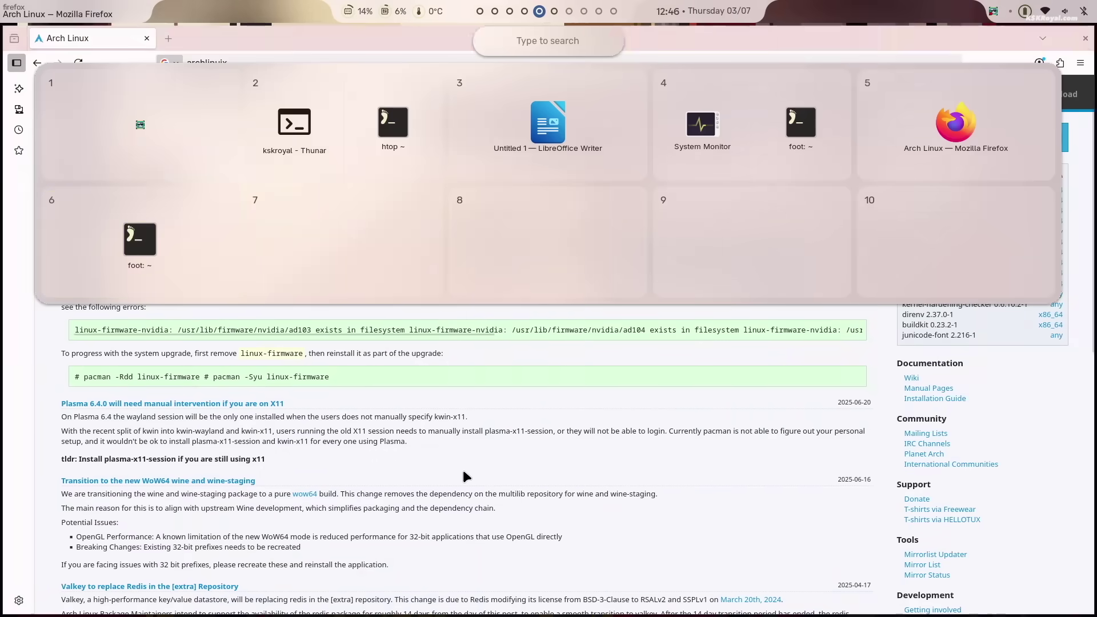
Move through workspaces 6, 5 and 4, then launch Calculator and close it.
key(super+6)
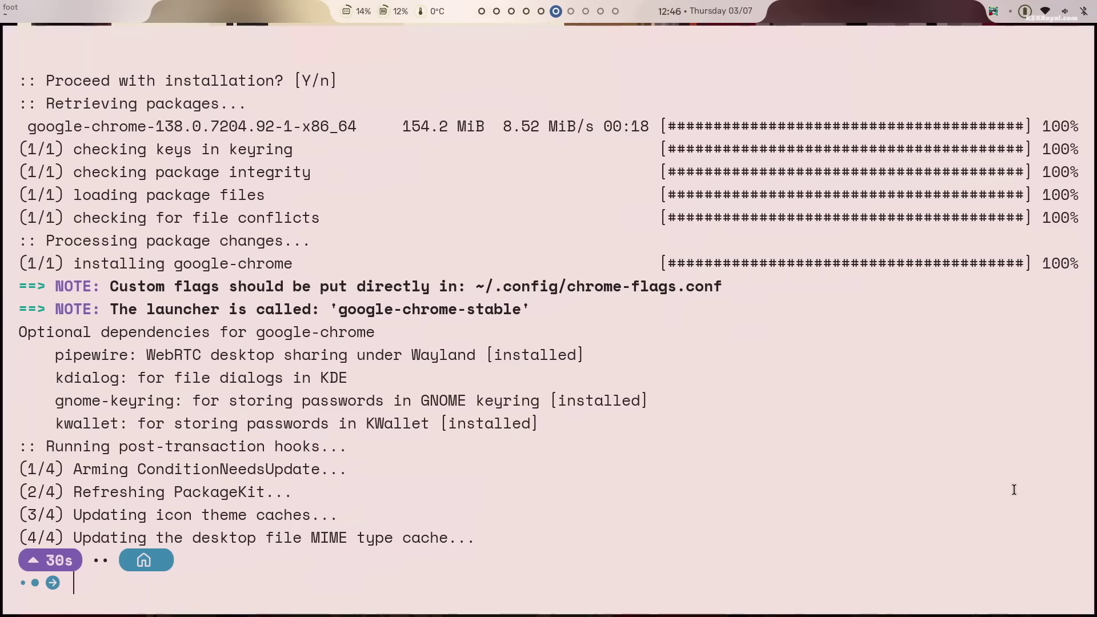
key(super+5)
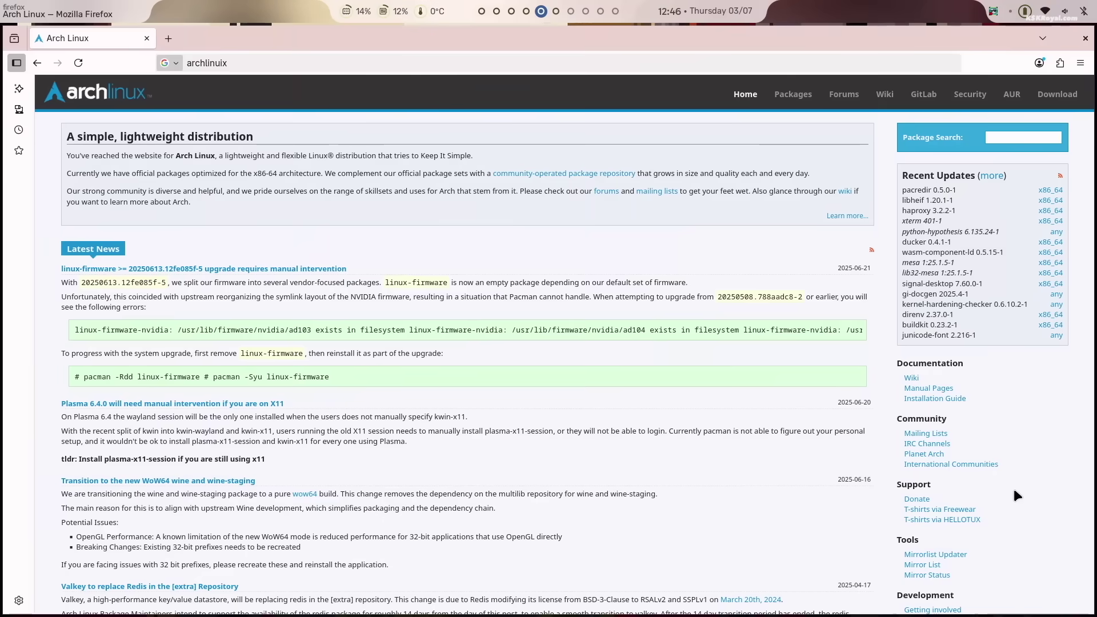
key(super+4)
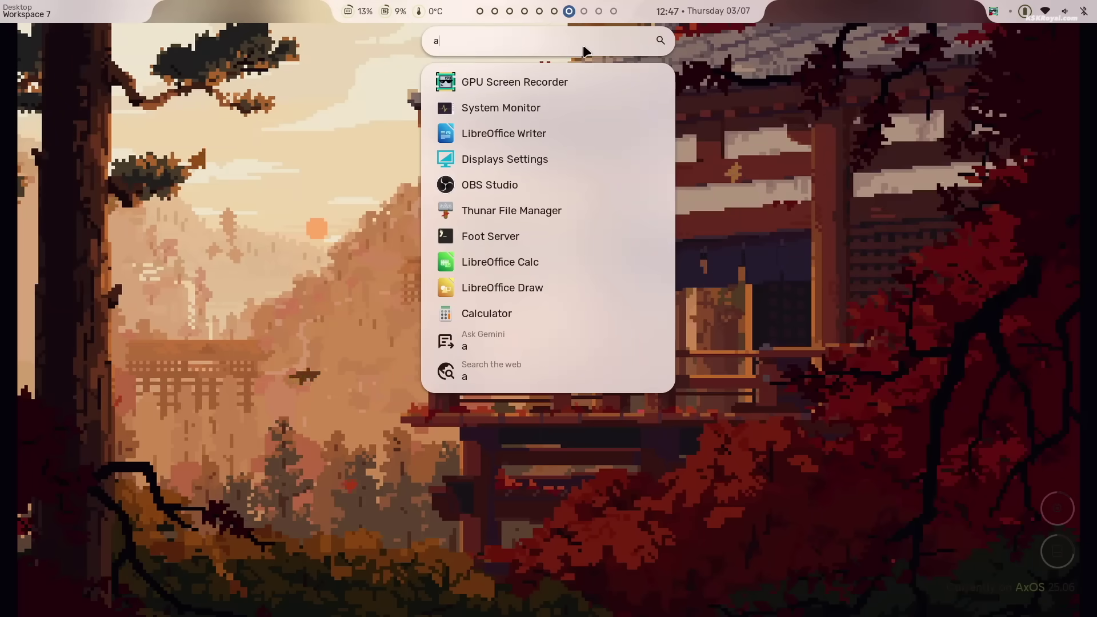
key(Down)
key(Down)
key(Down)
key(Down)
key(Down)
key(Down)
key(Down)
key(Down)
key(Down)
key(Down)
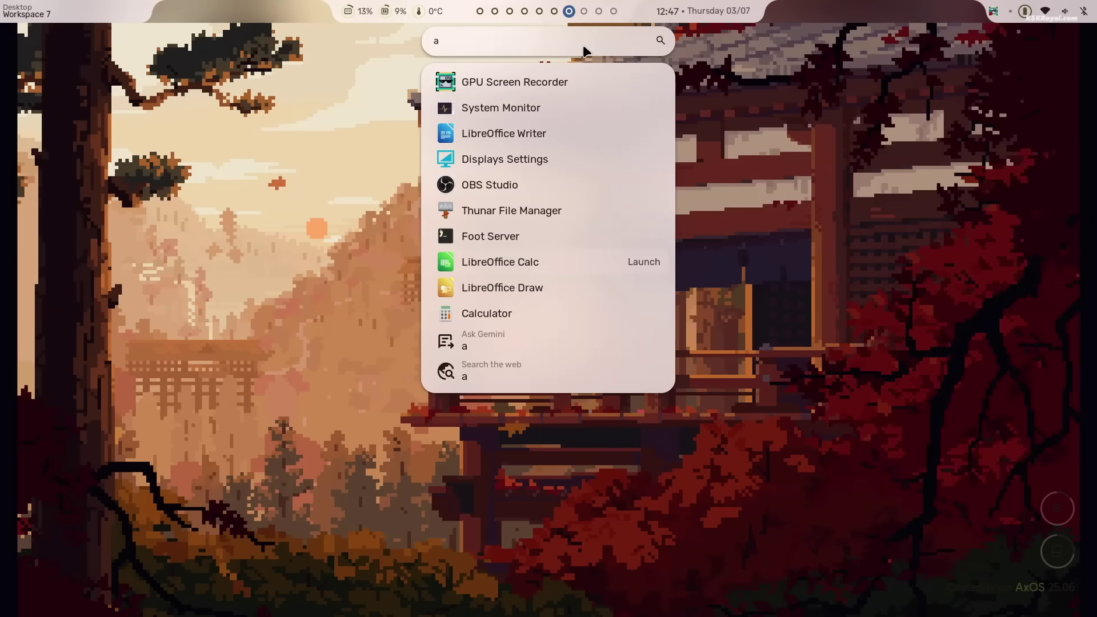
key(Up)
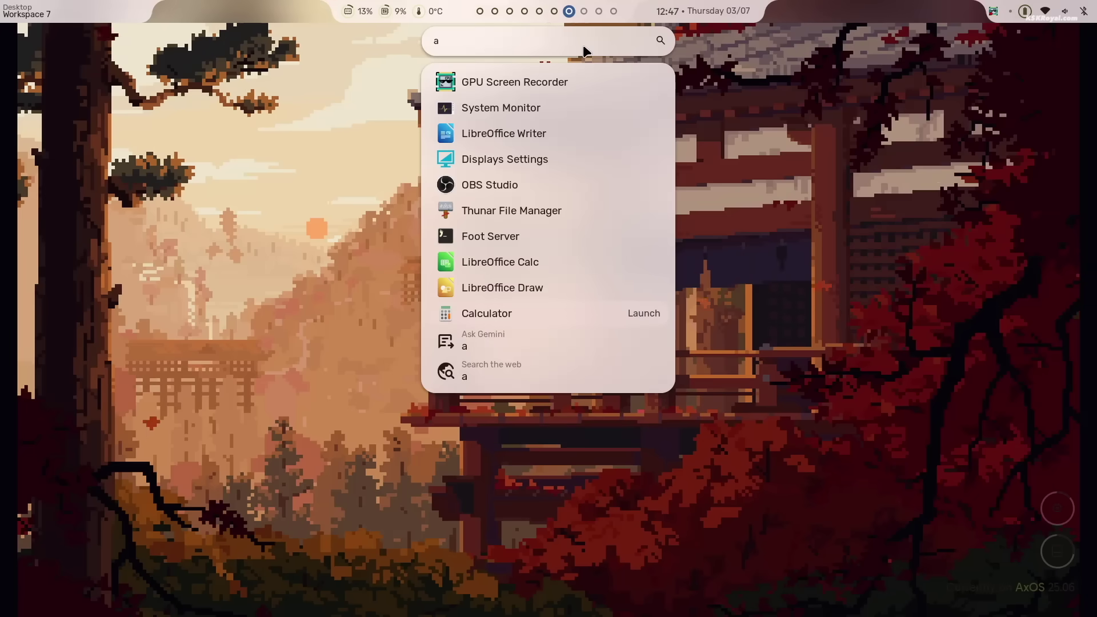
key(Escape)
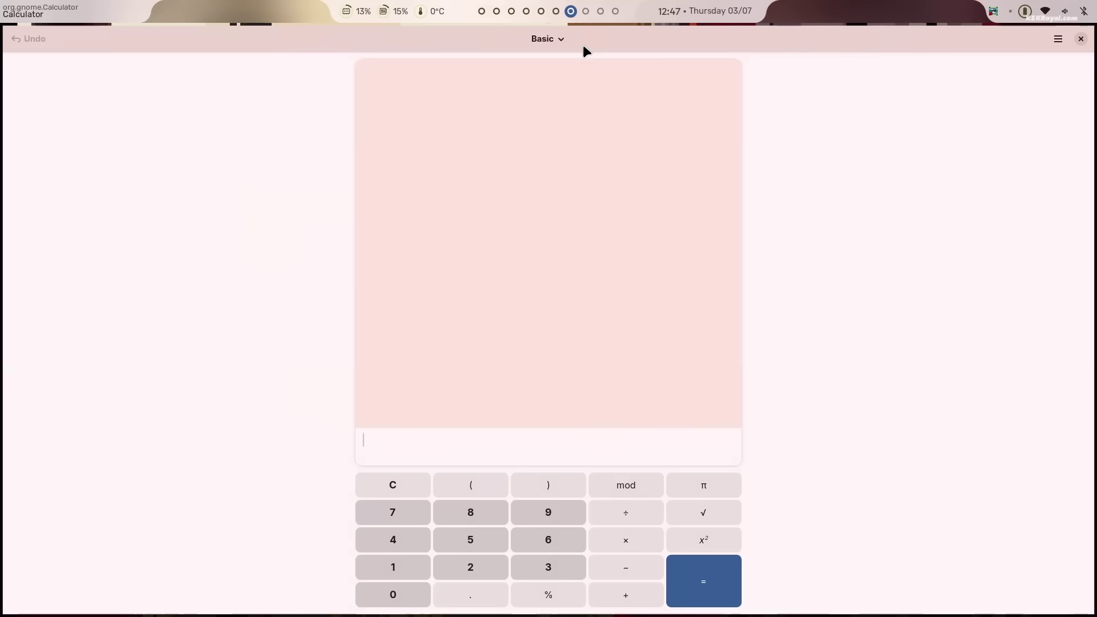
key(super+q)
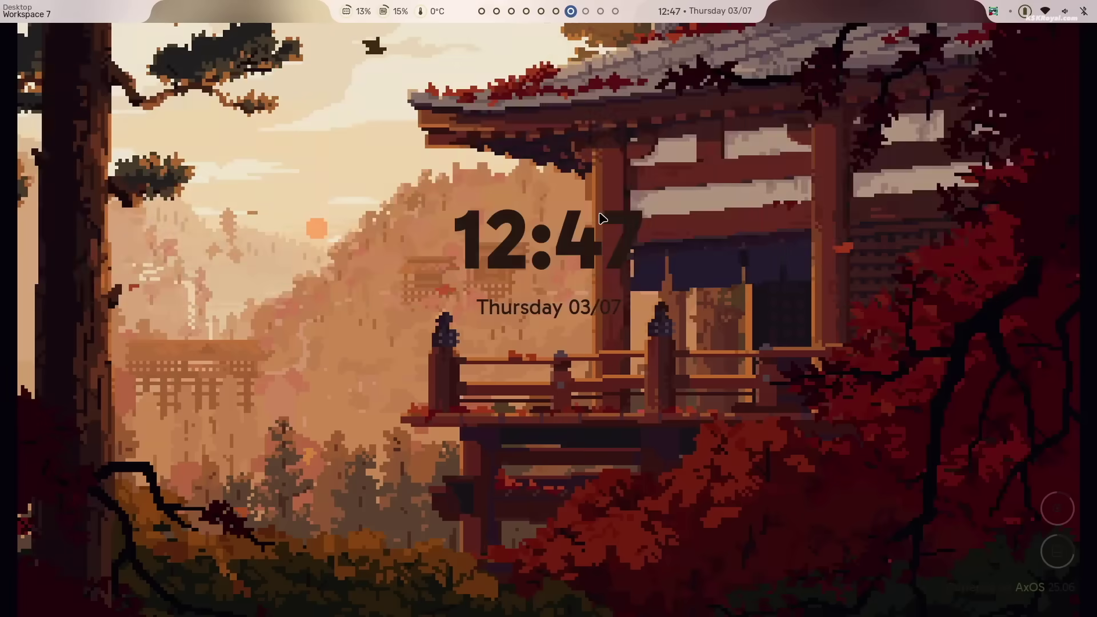
Search 'lib' in the app search and launch a new LibreOffice Calc spreadsheet.
key(super)
text(lib)
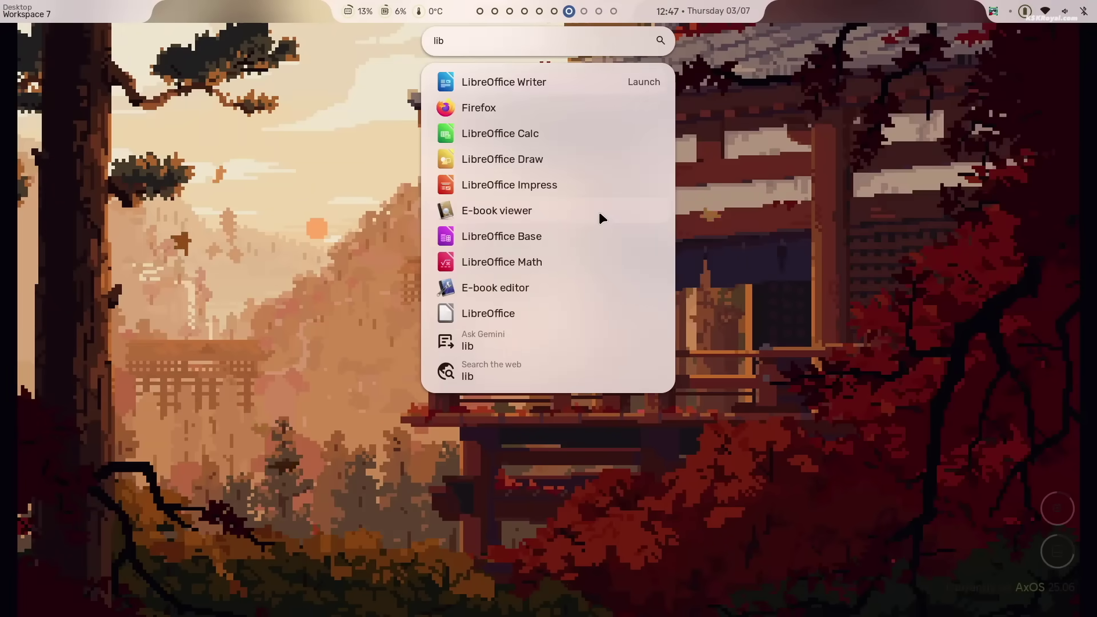
key(Return)
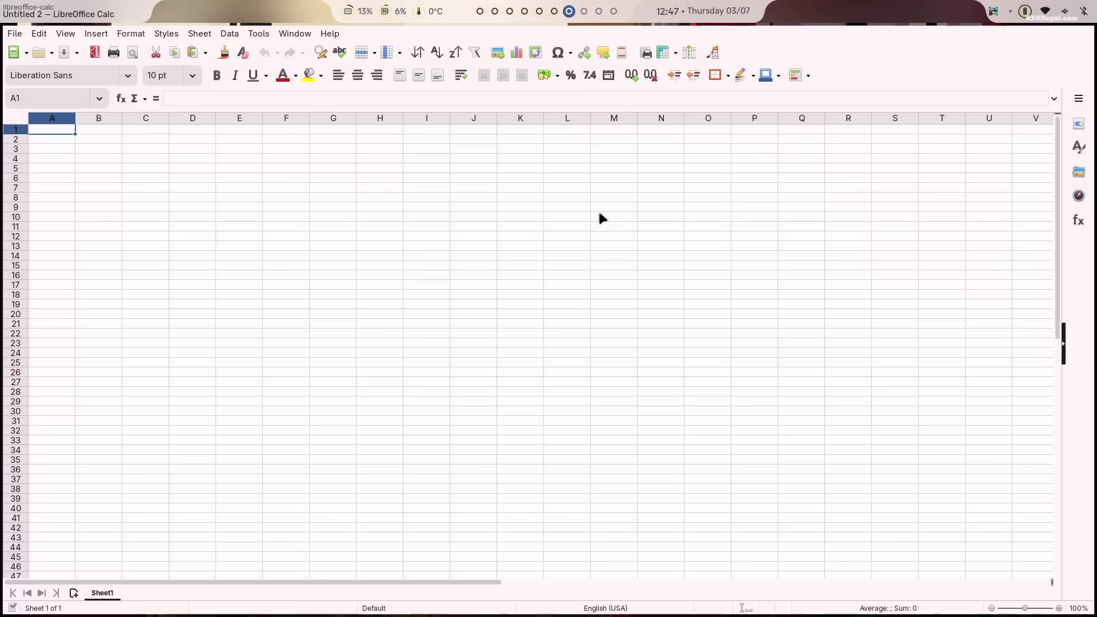
scroll(586, 218, up, 10)
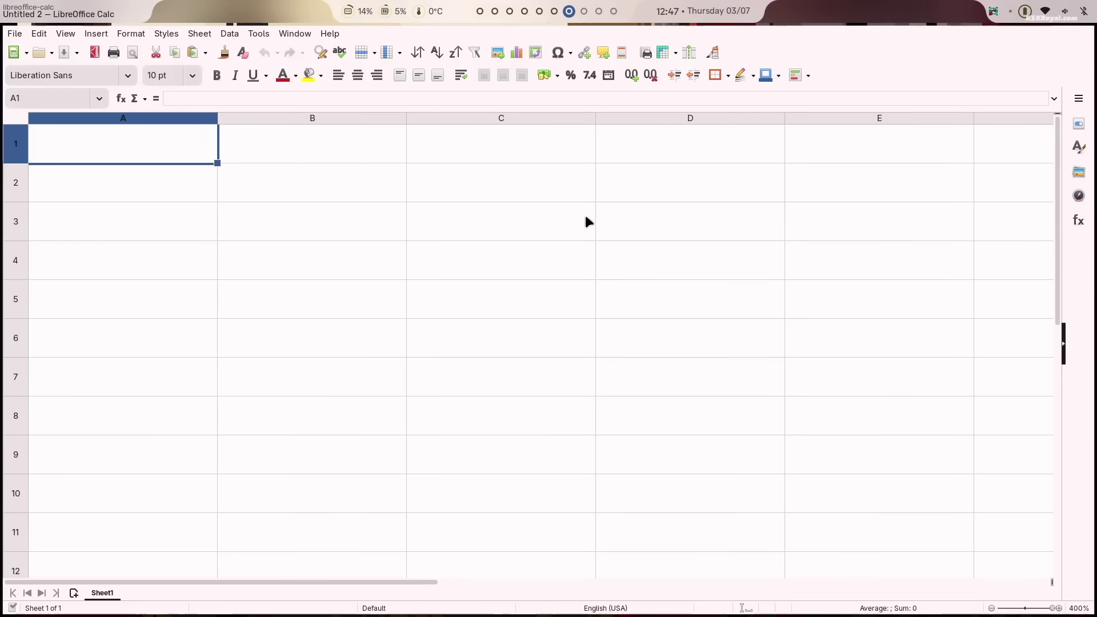
Close Calc, open a terminal and list the files in ~/.config/hypr/hyprland.
key(super+q)
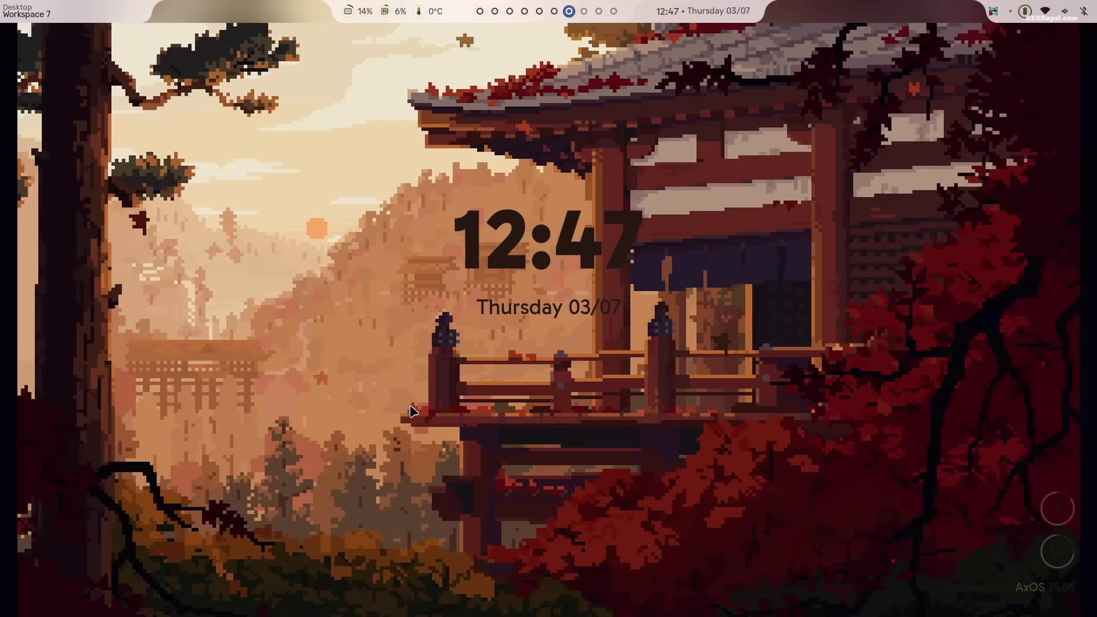
key(super+Return)
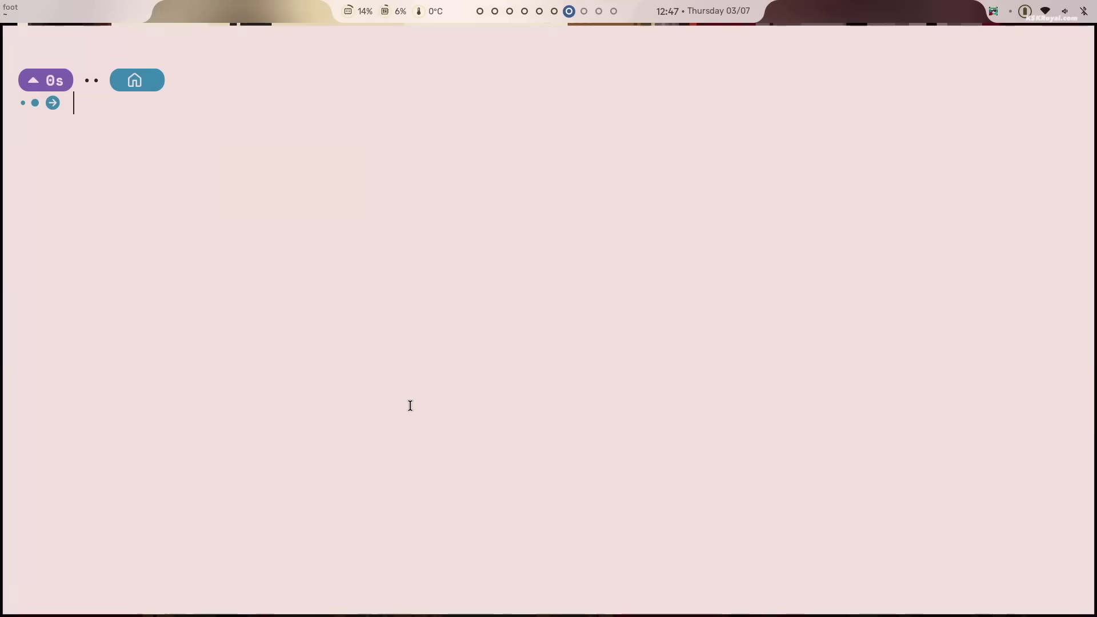
text(cd ~/.)
key(Tab)
text(con)
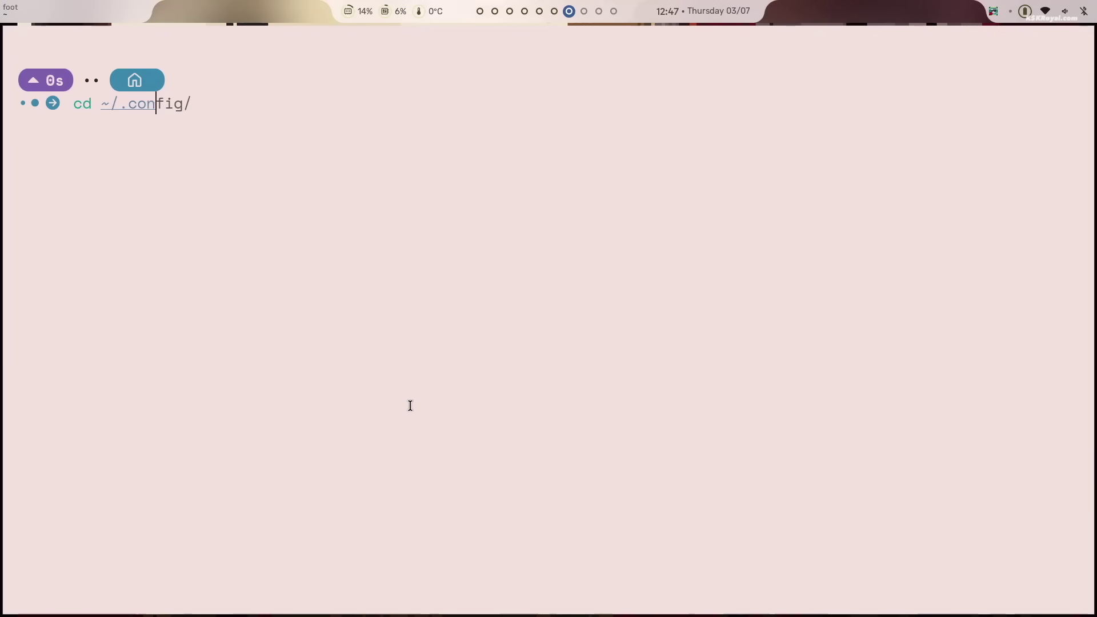
text(fig/hypr/hy)
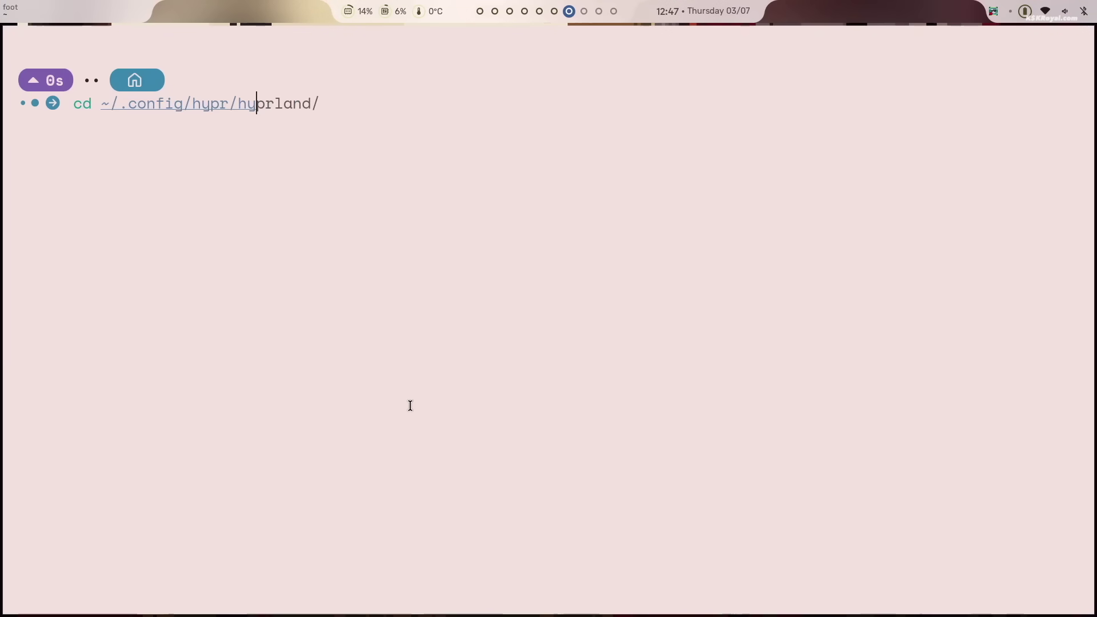
key(Right)
key(Return)
text(ls)
key(Return)
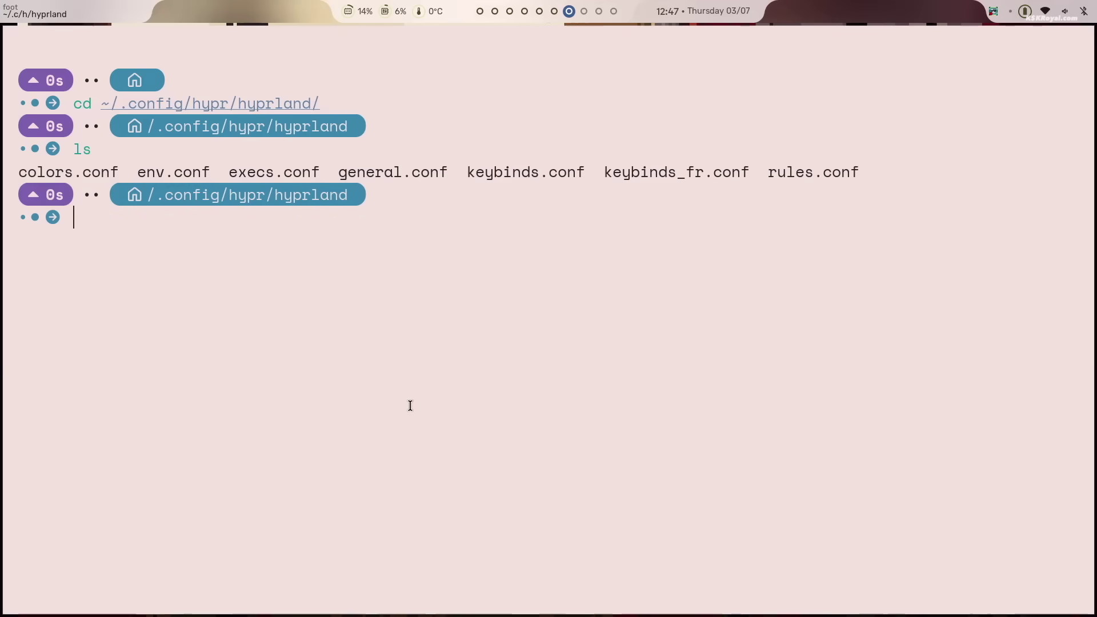
triple_click(742, 180)
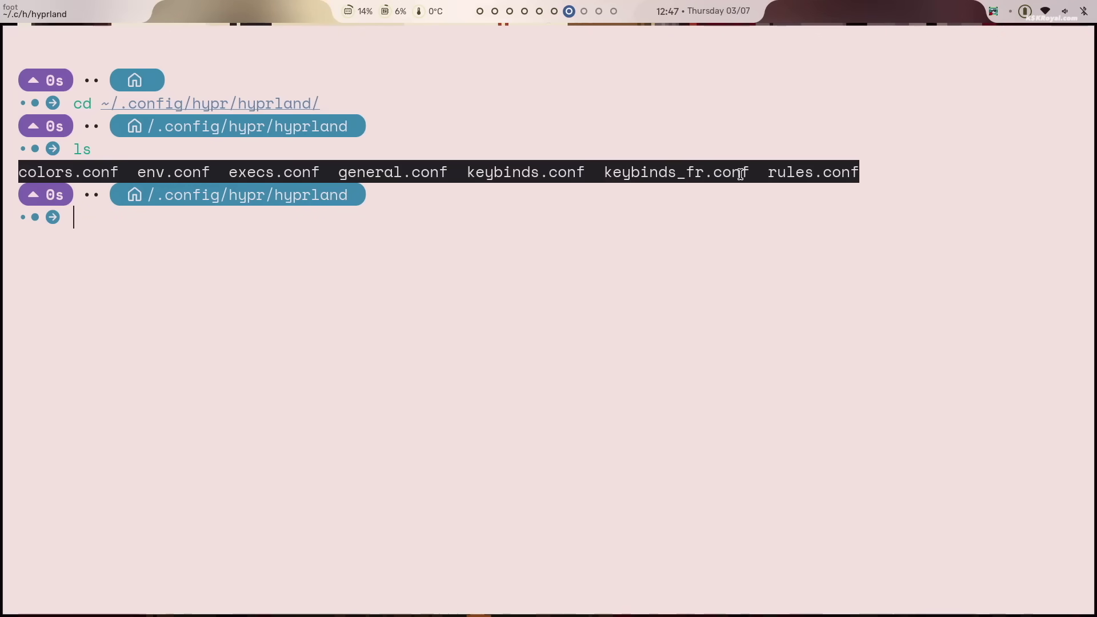
In nano, add 'bind = Super, G, exec, google-chrome-stable' under the Apps heading of keybinds.conf.
text(nano keybinds.conf)
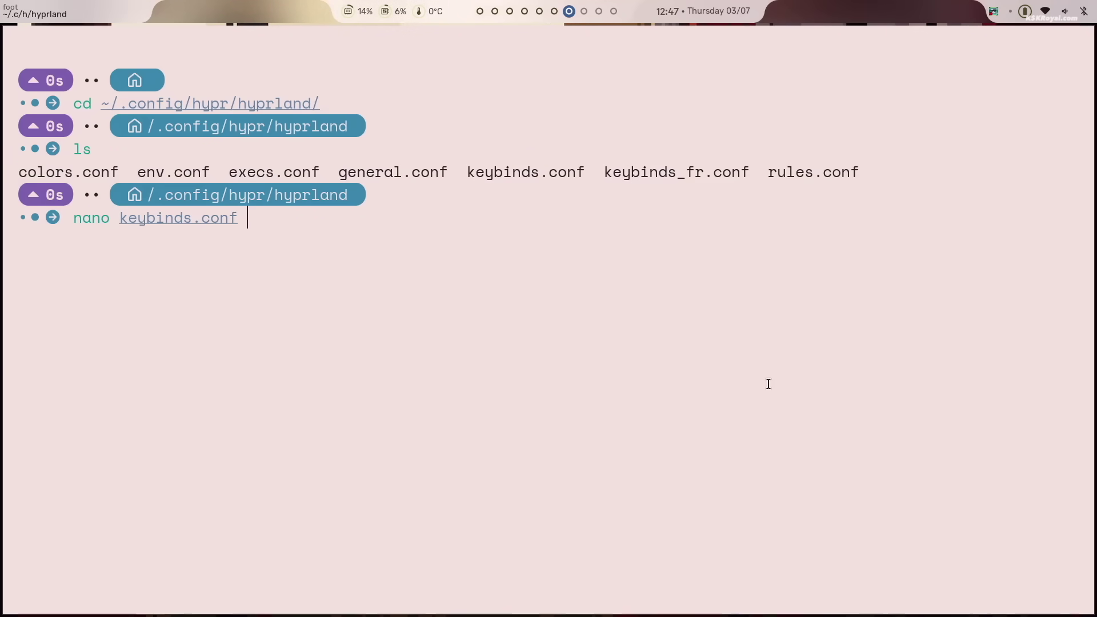
key(Return)
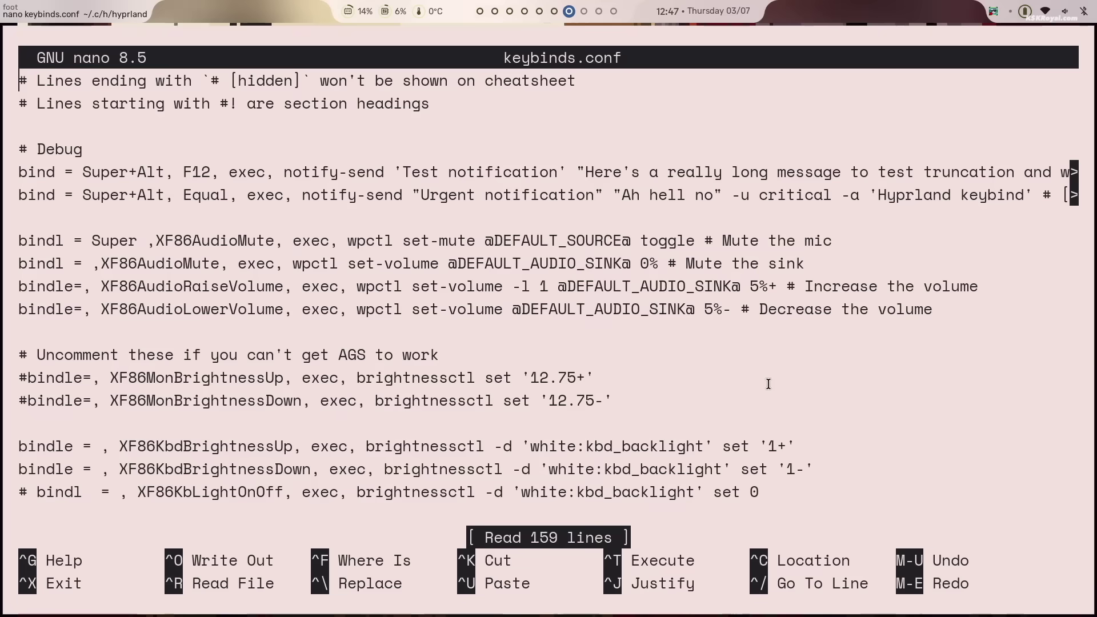
key(ctrl+f)
text(apps)
key(Return)
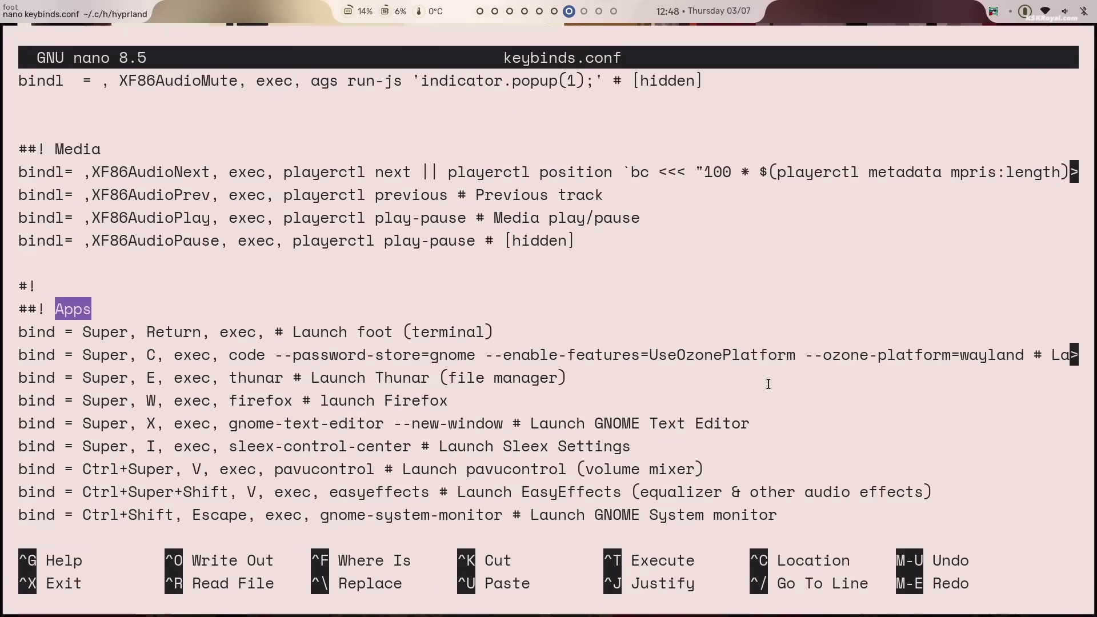
key(Down)
key(Up)
key(Right)
key(Right)
key(Return)
key(Return)
key(Return)
key(Up)
key(Up)
text(bind )
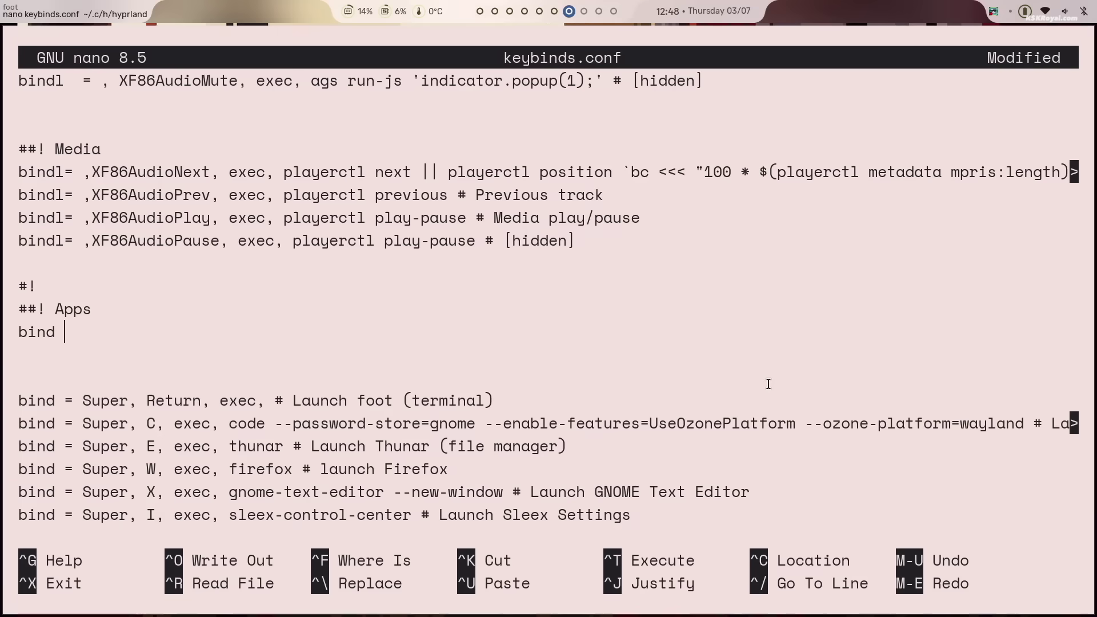
text(= Super, G, exec, google-chrome-stable)
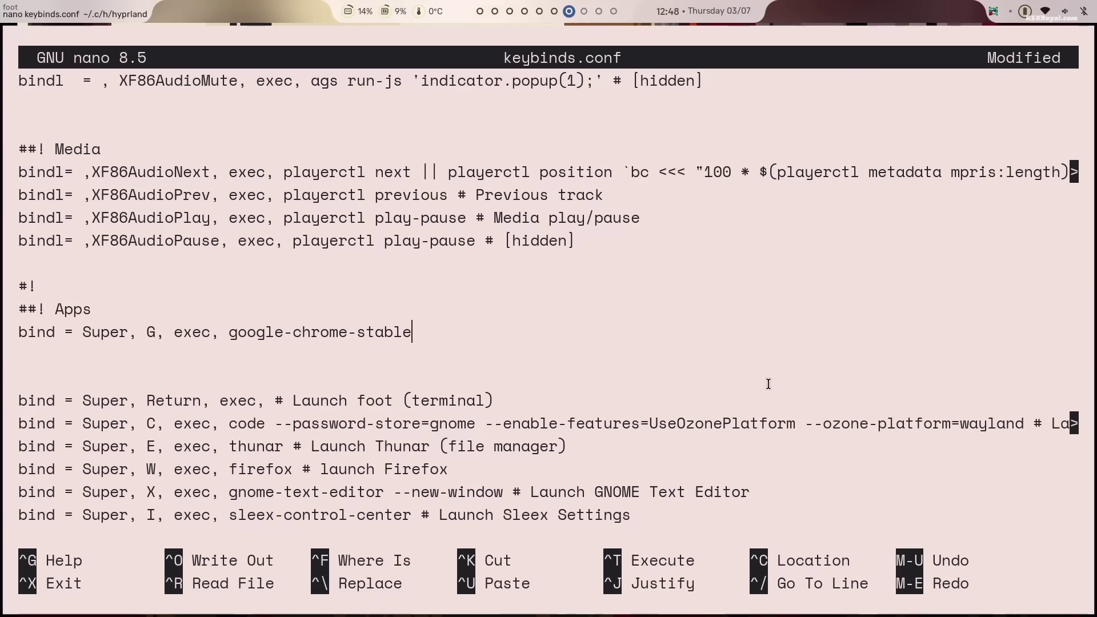
Save keybinds.conf, exit nano and close the terminal.
key(ctrl+o)
key(Return)
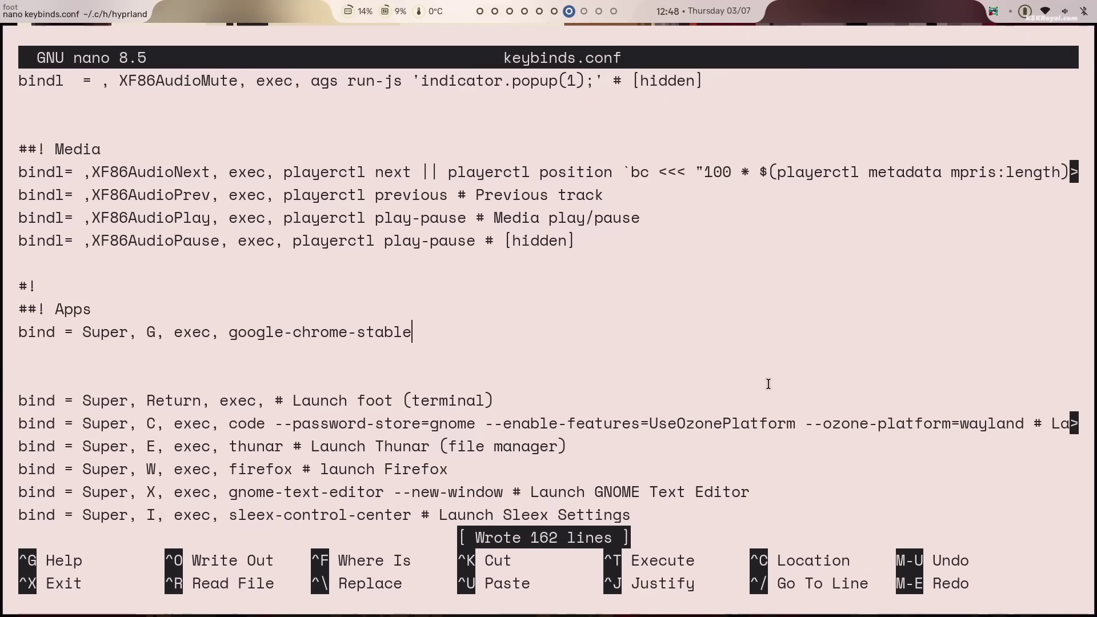
key(ctrl+x)
key(super+q)
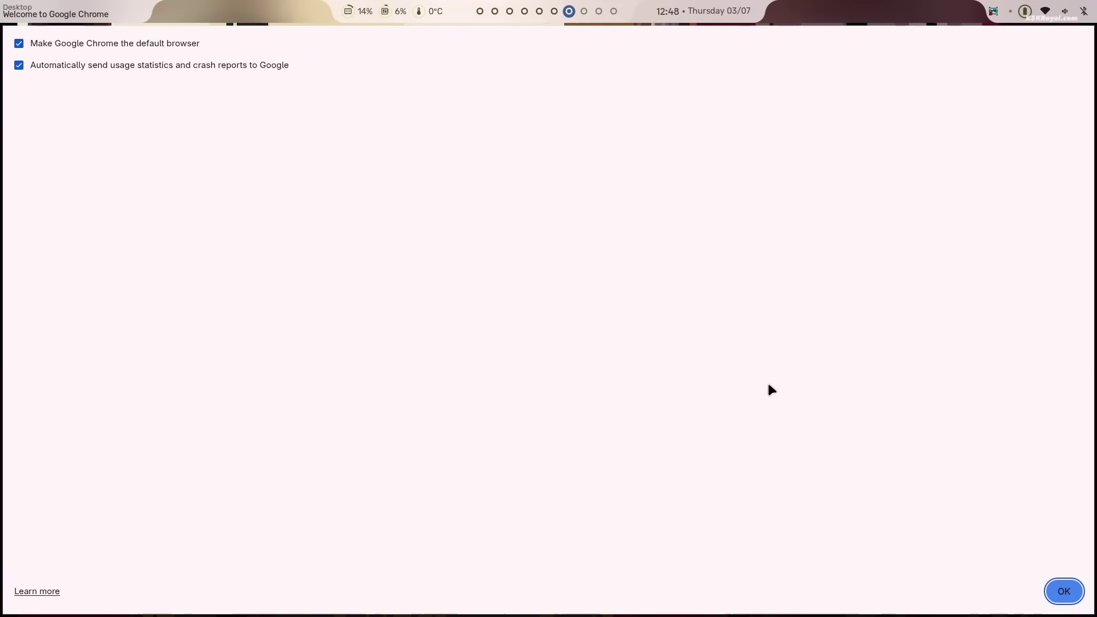
Accept Chrome's welcome dialog and pick a theme colour in Customize Chrome.
key(Return)
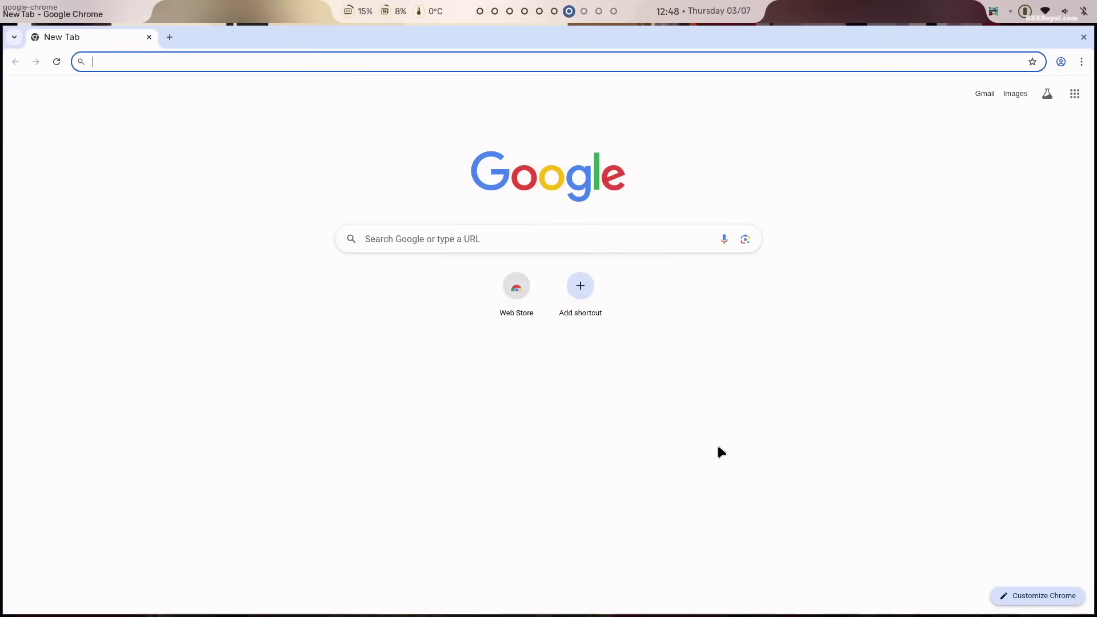
click(1077, 597)
click(962, 444)
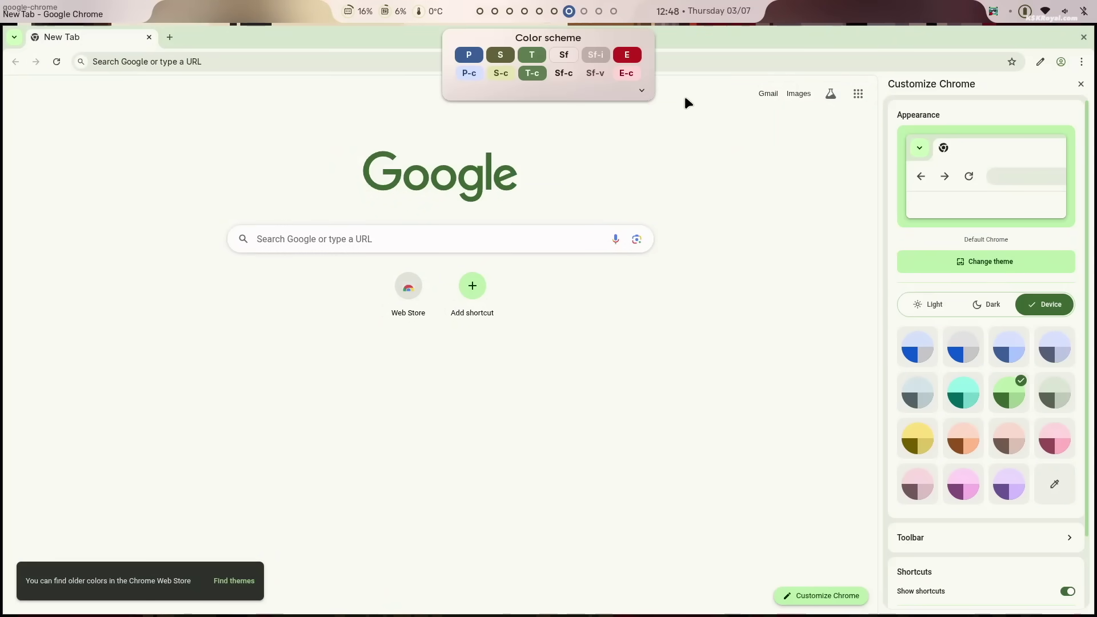
Switch Chrome's colour scheme to dark mode, then go back to the empty desktop.
click(641, 92)
click(628, 123)
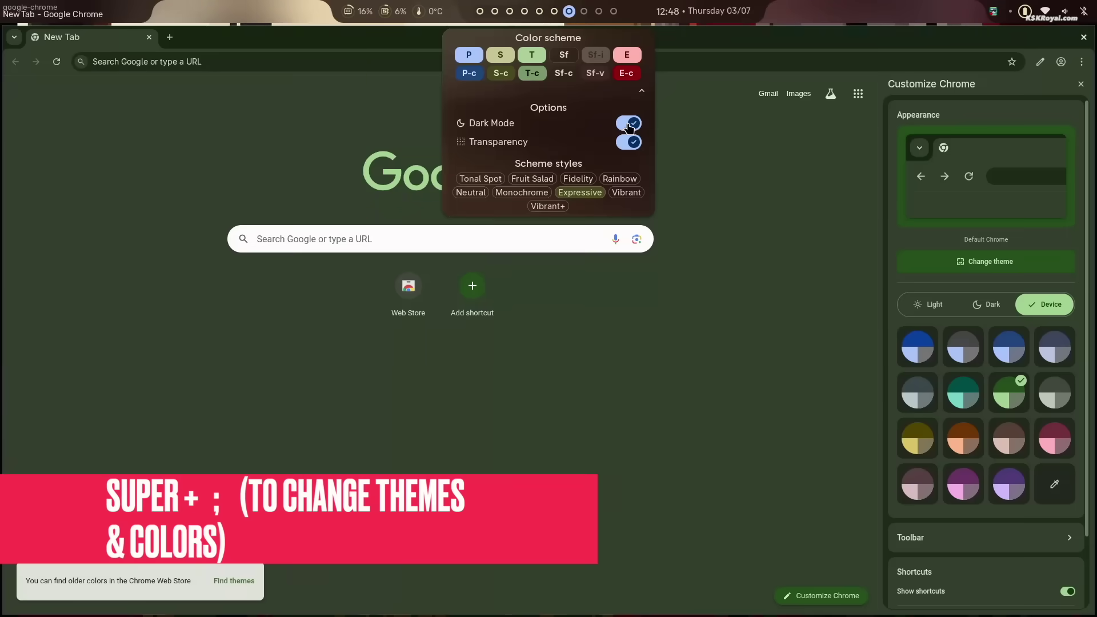
click(628, 123)
click(628, 123)
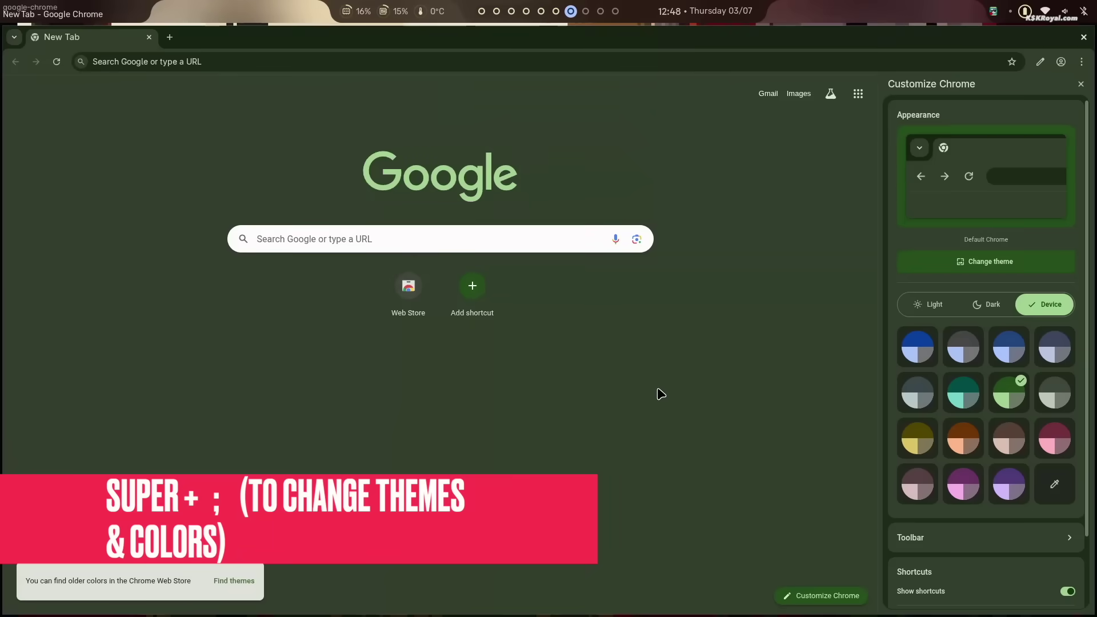
key(super+d)
key(super+d)
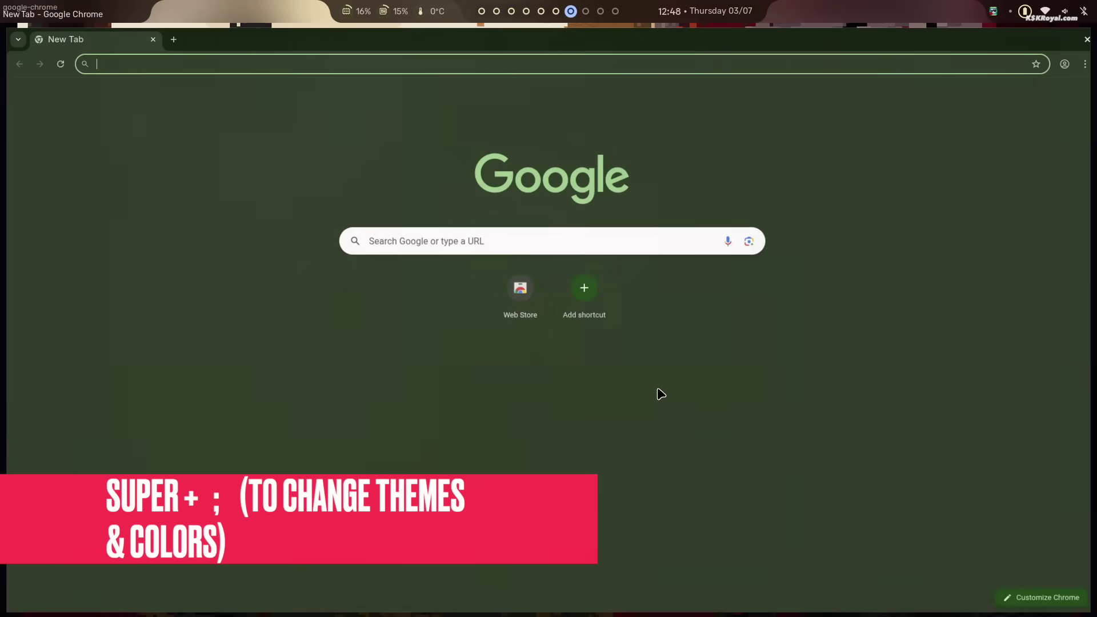
key(super+d)
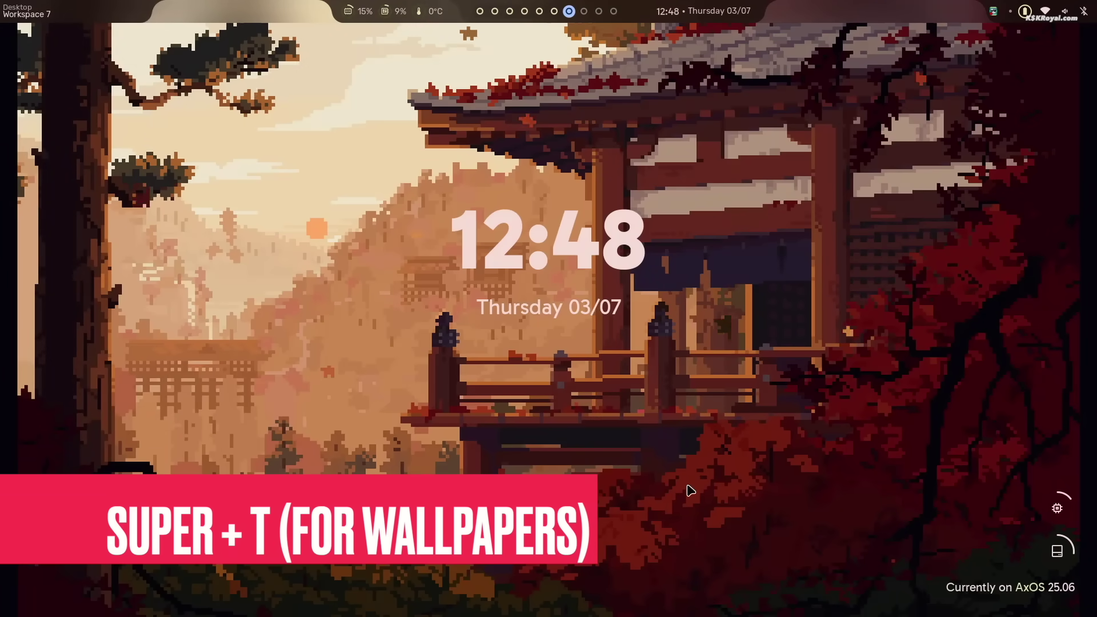
Regenerate the wallpaper thumbnails and apply the pixel-art cherry-blossom city wallpaper.
key(super+t)
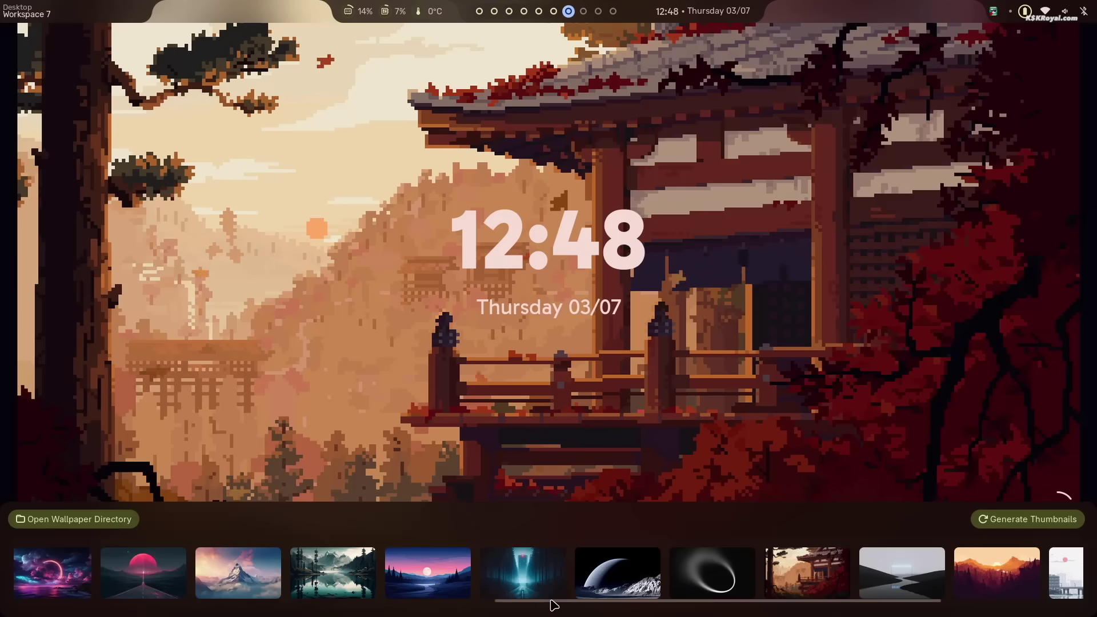
scroll(540, 600, down, 5)
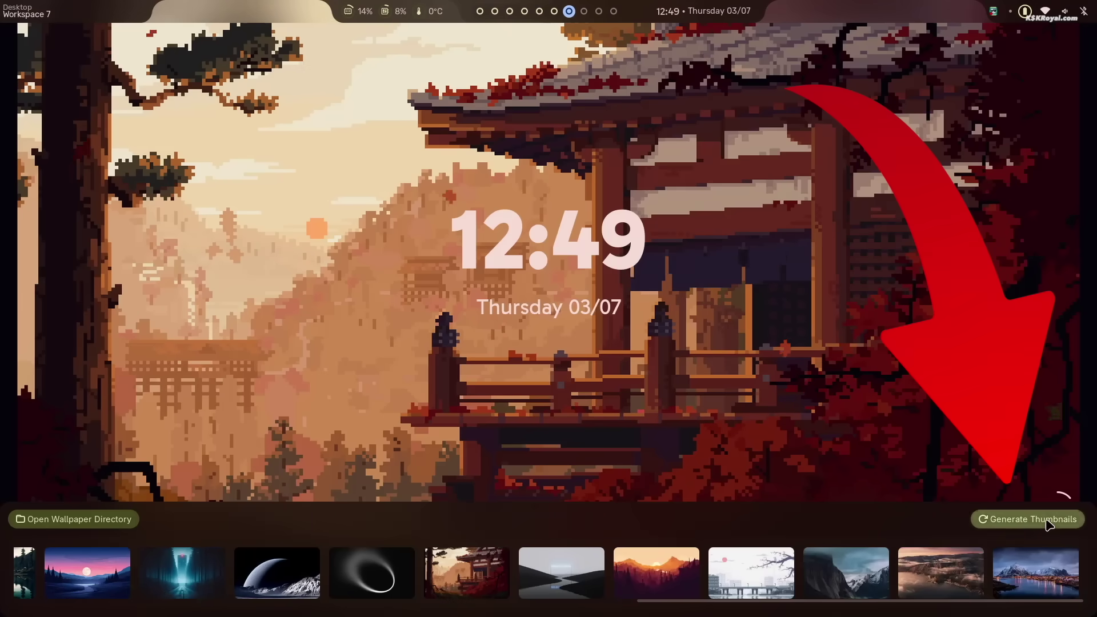
click(1049, 525)
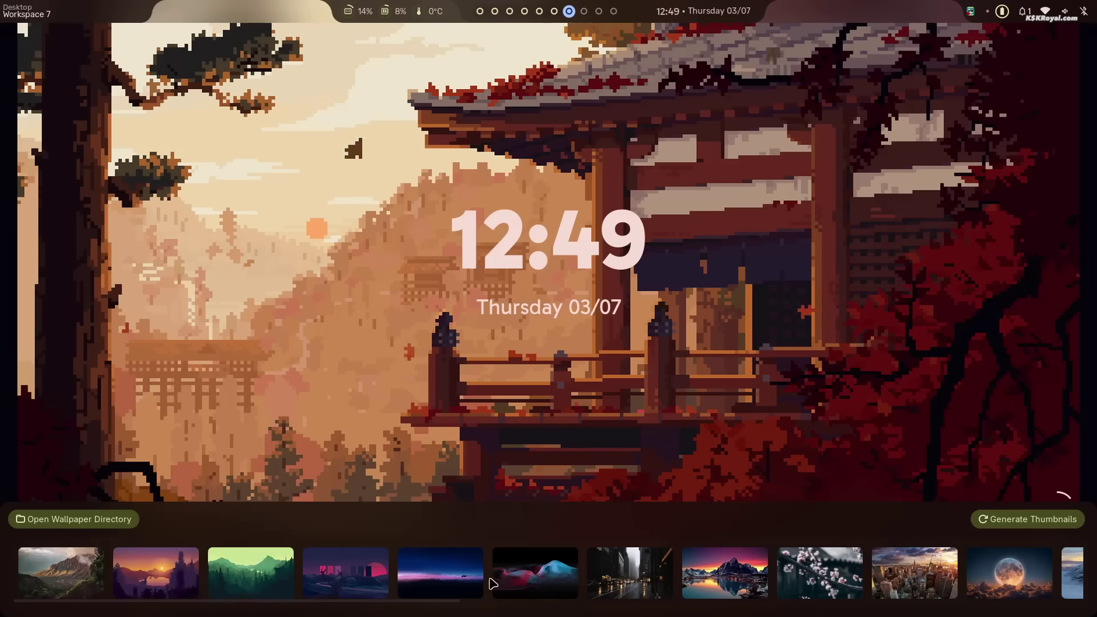
drag(269, 601, 895, 608)
click(779, 563)
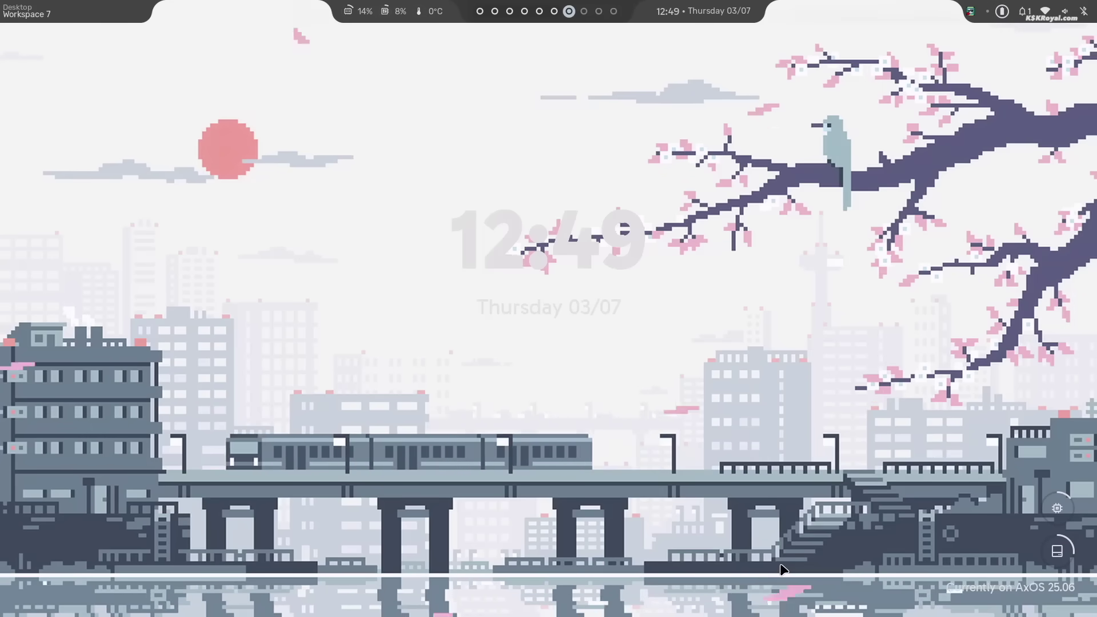
mouse_move(760, 611)
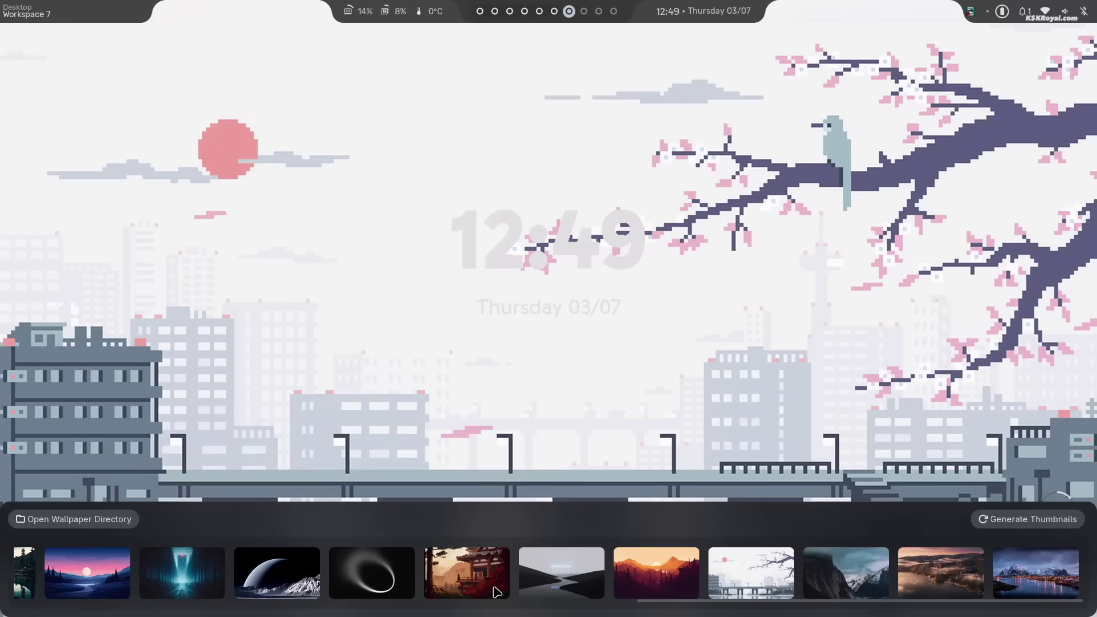
Try the orange forest wallpaper, then apply the purple mountains-and-pines scene with a large moon.
click(674, 580)
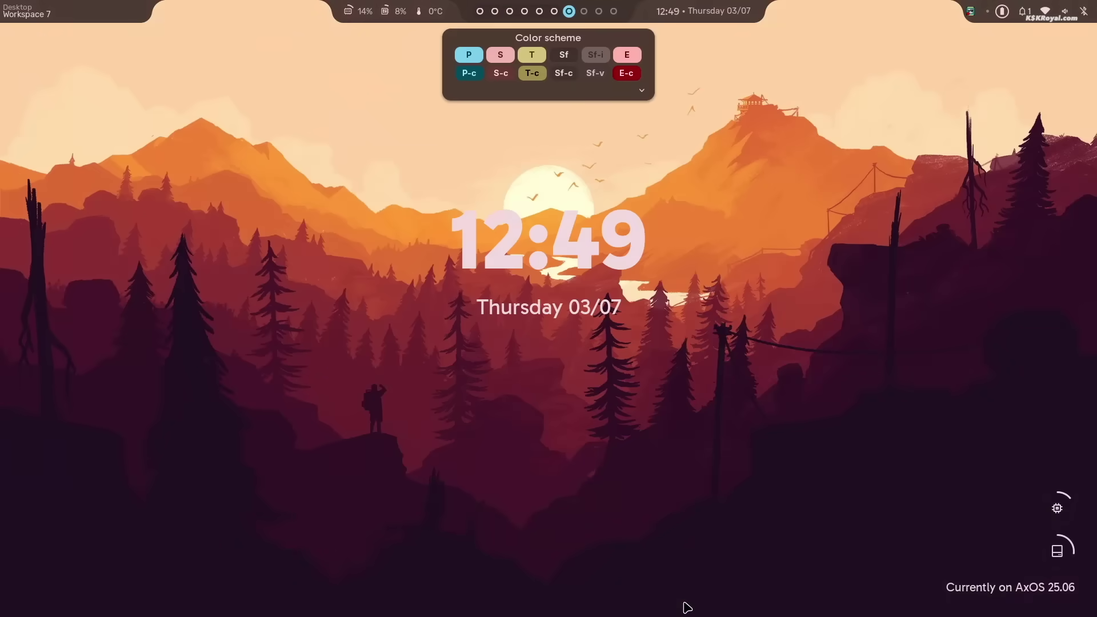
mouse_move(694, 610)
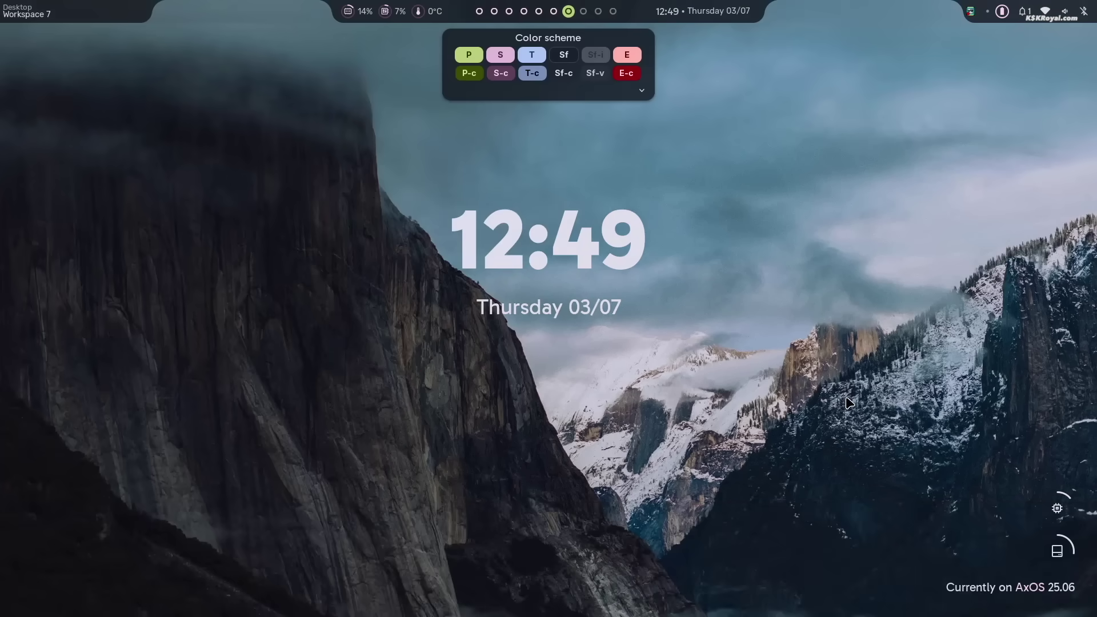
key(super+w)
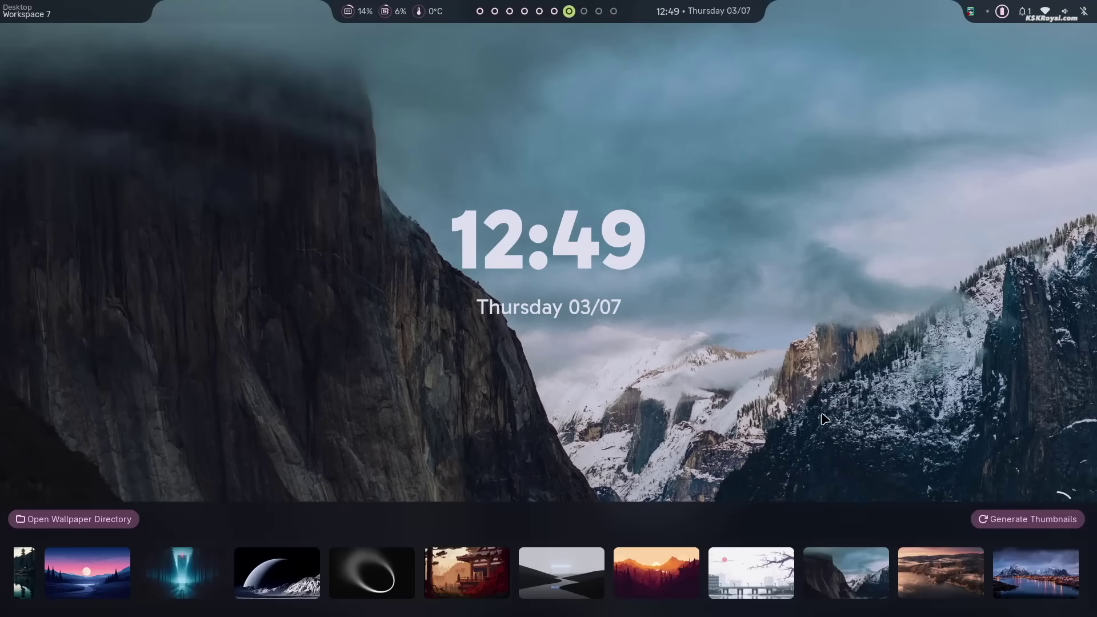
key(Escape)
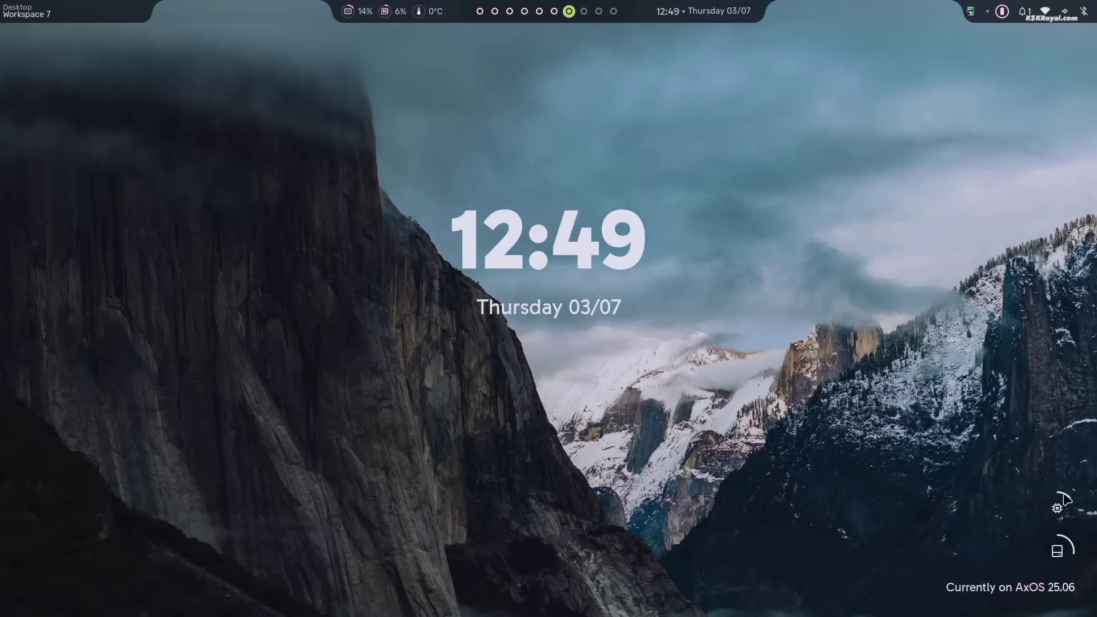
key(super+w)
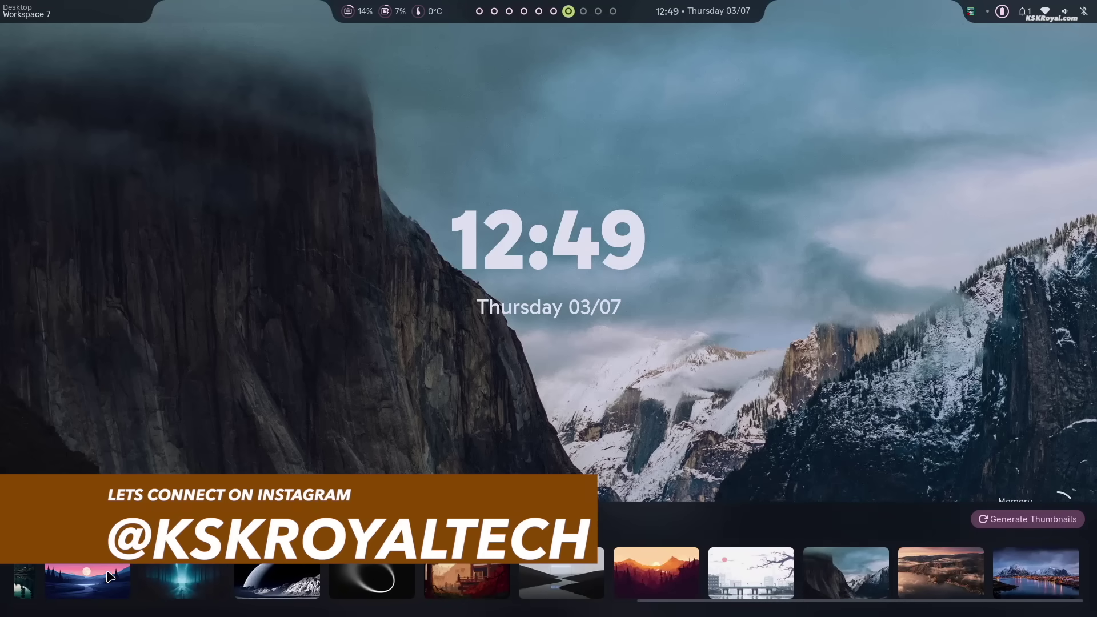
click(111, 572)
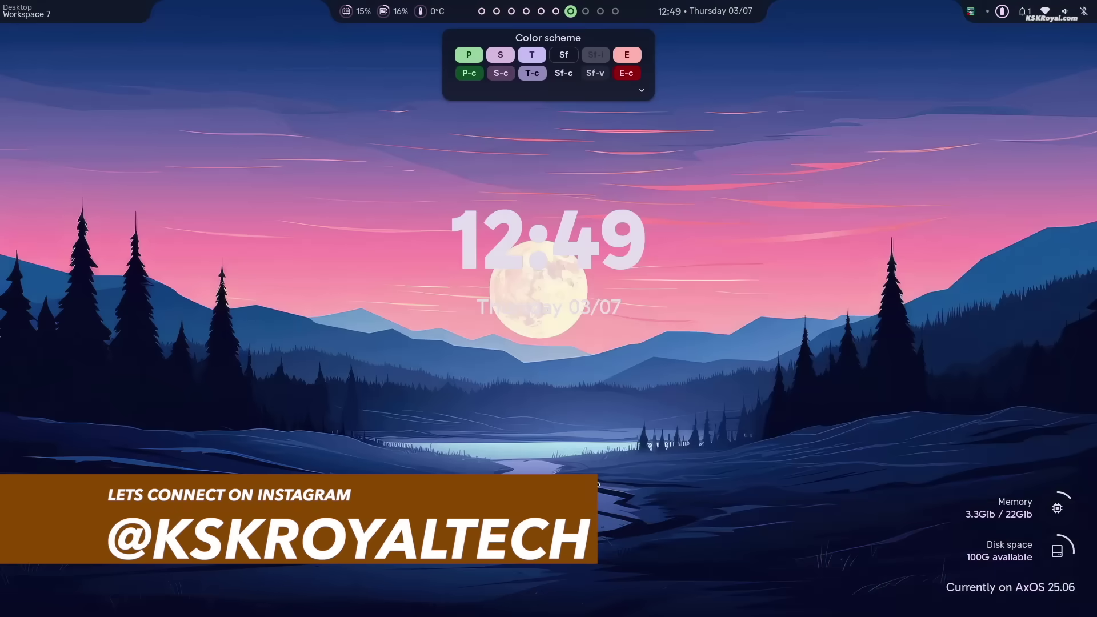
key(super+w)
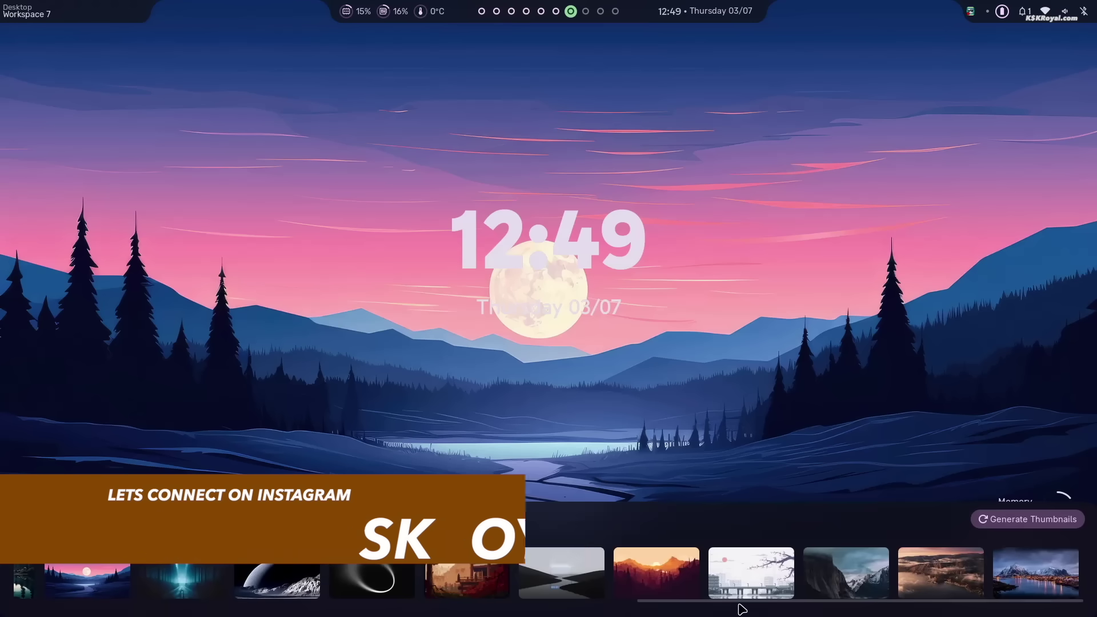